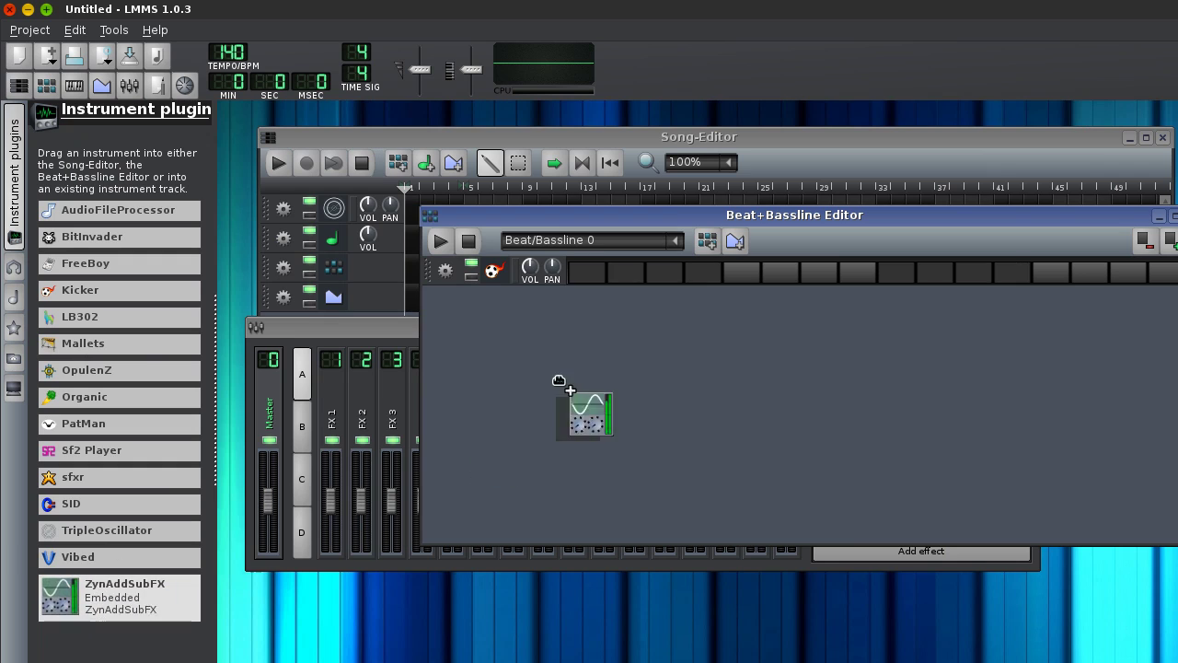
Open the ZynAddSubFX track's instrument window, place it clear of the Beat+Bassline Editor, and show the synth's full interface.
left_click(13, 134)
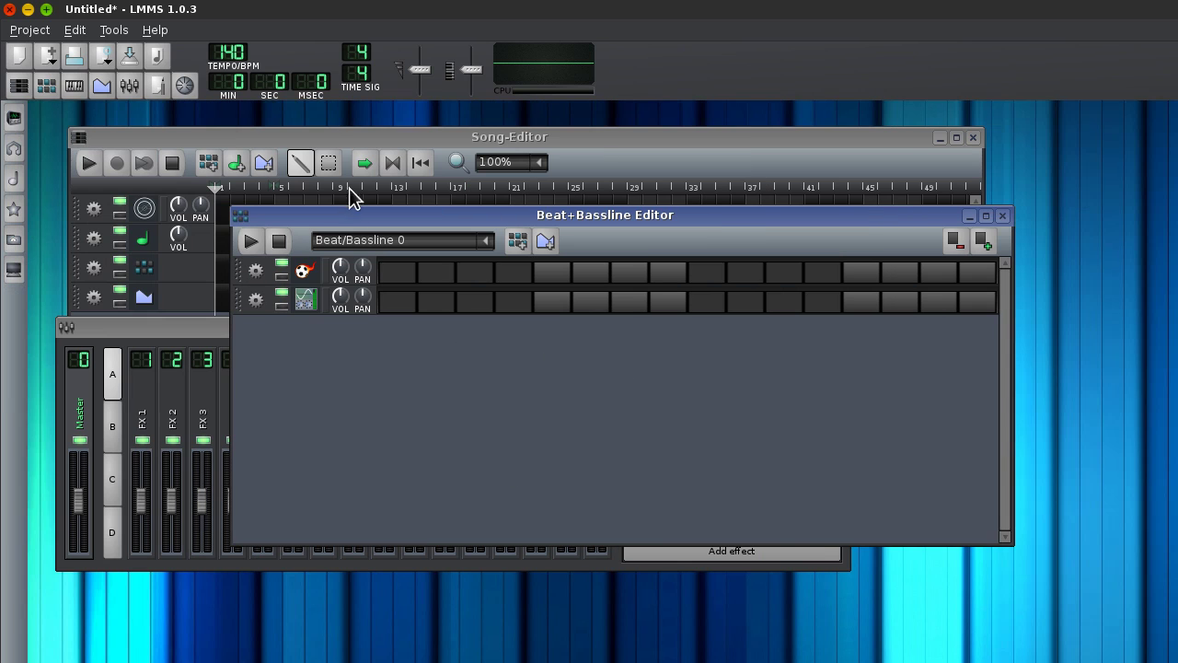
left_click(311, 301)
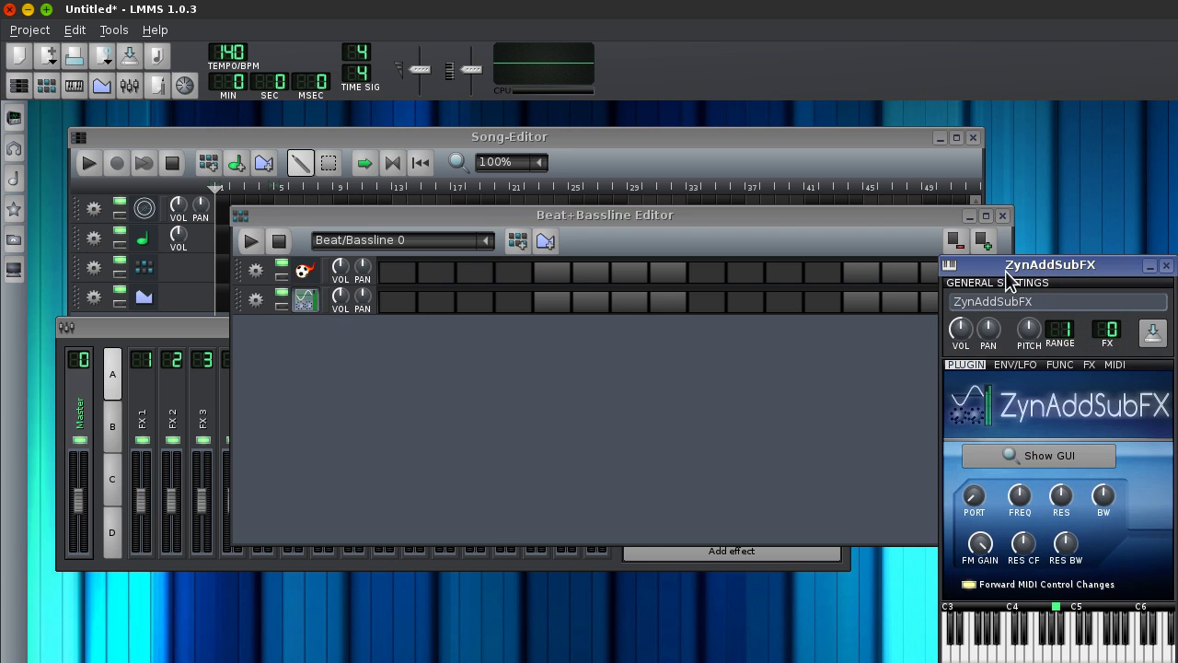
left_click_drag(1005, 271, 123, 92)
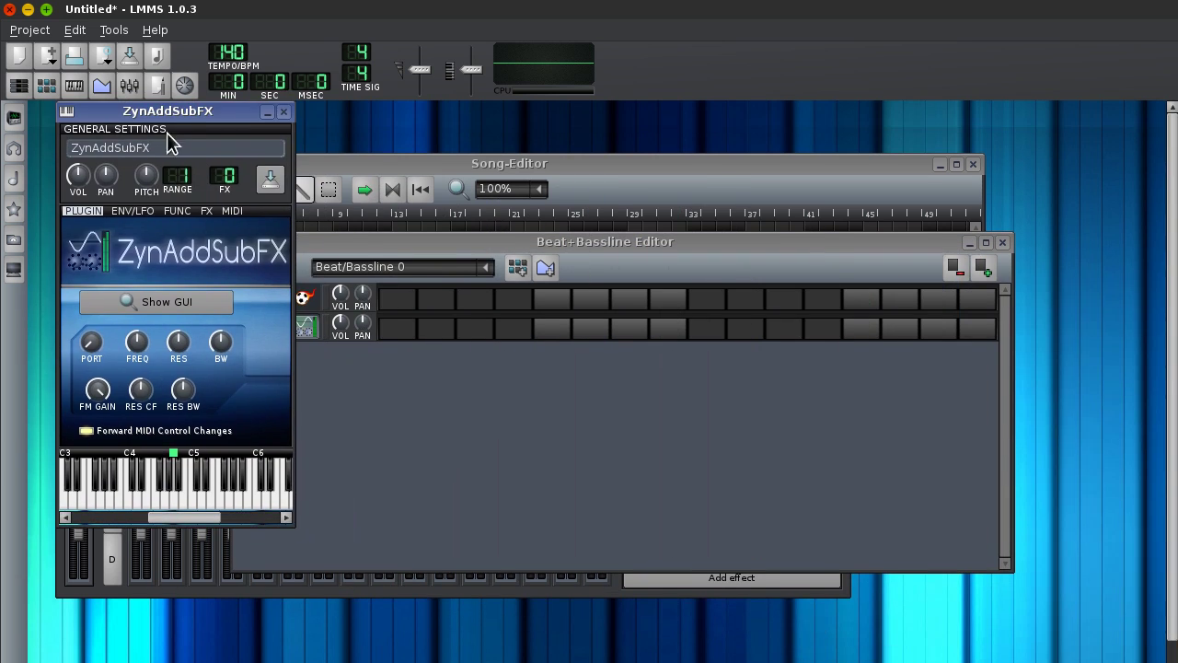
mouse_move(167, 133)
left_mouse_down()
mouse_move(182, 166)
mouse_move(150, 125)
left_mouse_up()
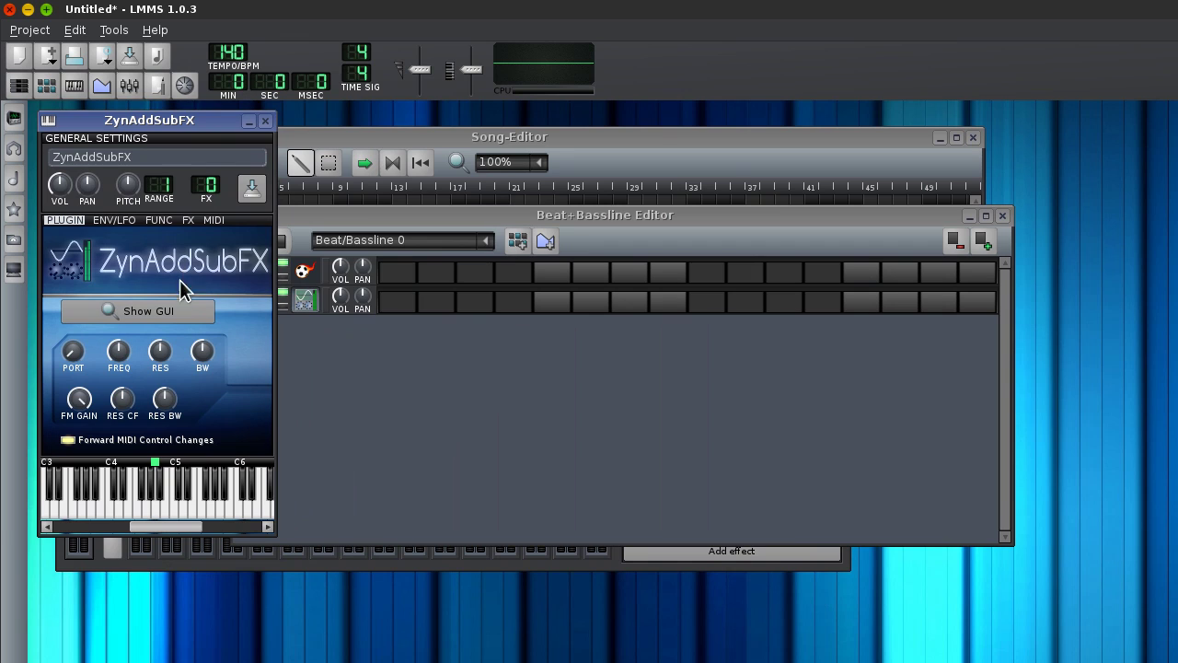
left_click(162, 312)
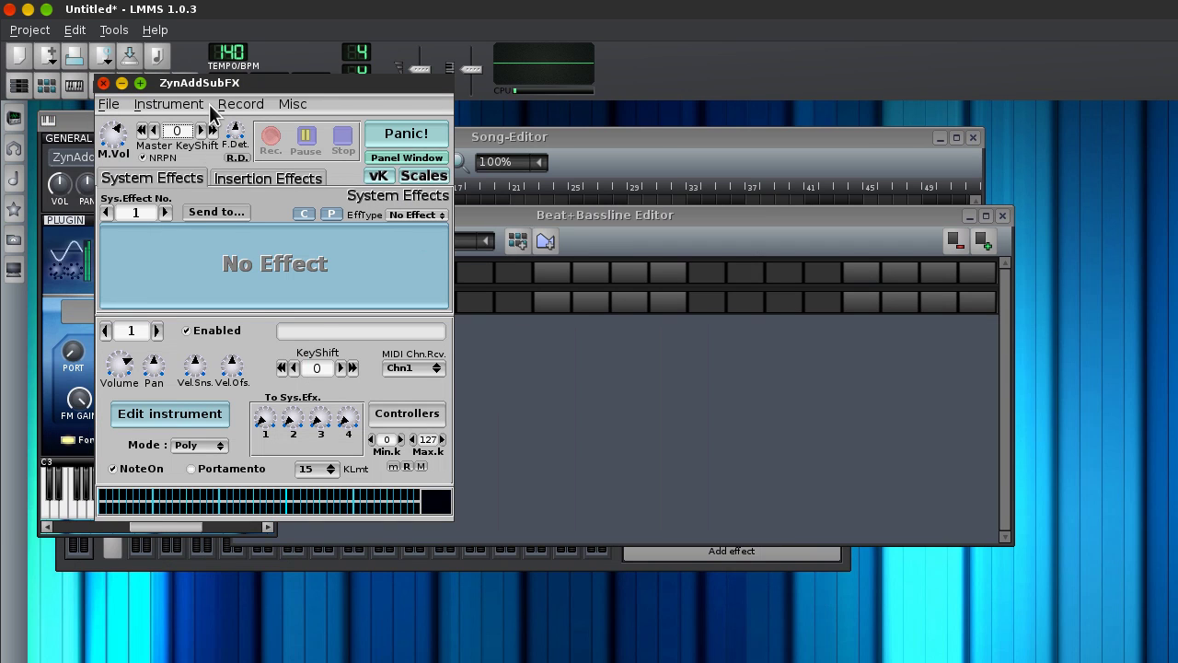
left_click_drag(226, 92, 297, 128)
Open the instrument for editing and bring up its ADDsynth global parameters.
left_click(253, 452)
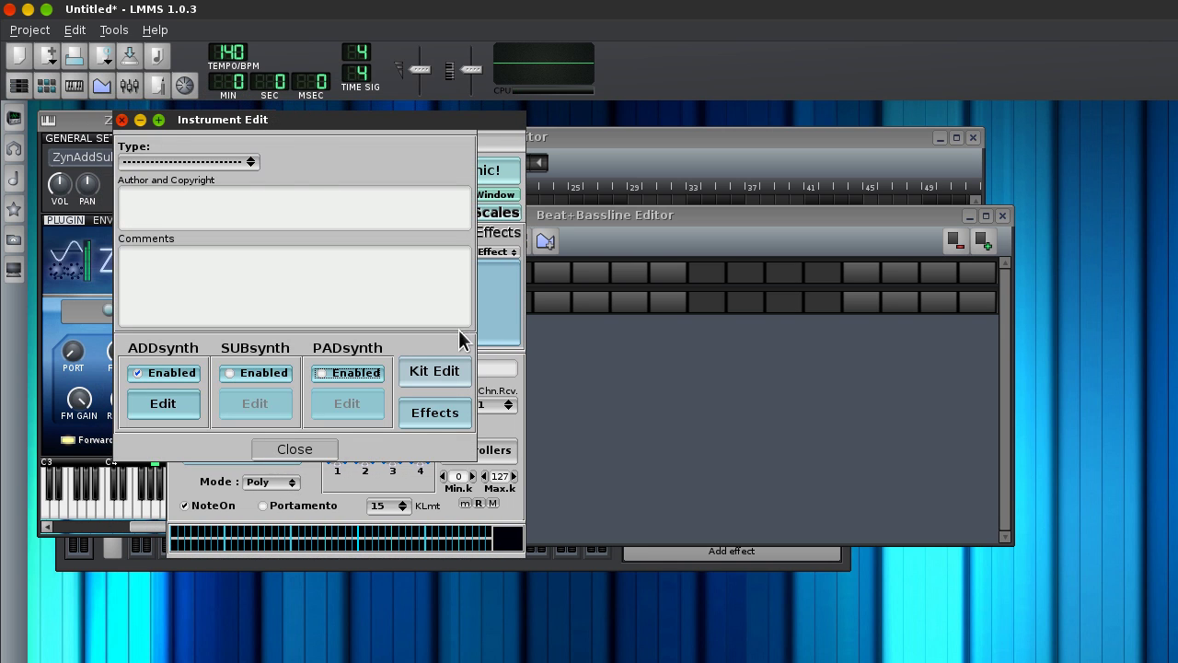
left_click(166, 402)
left_click_drag(286, 156, 812, 108)
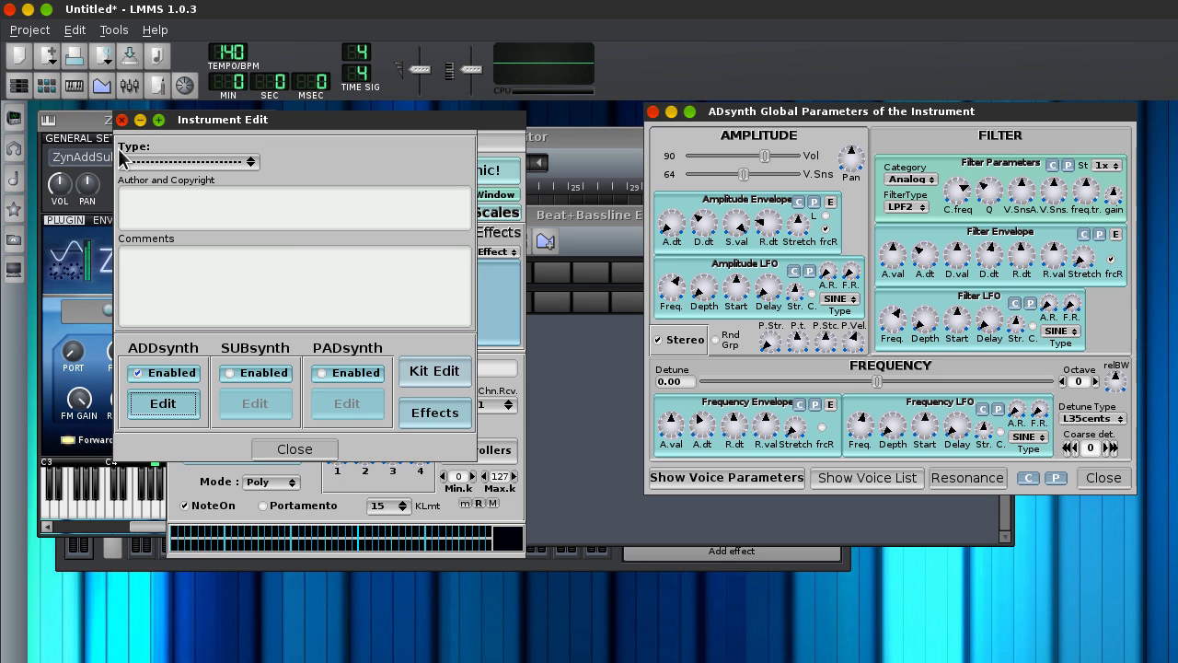
left_click_drag(740, 116, 348, 138)
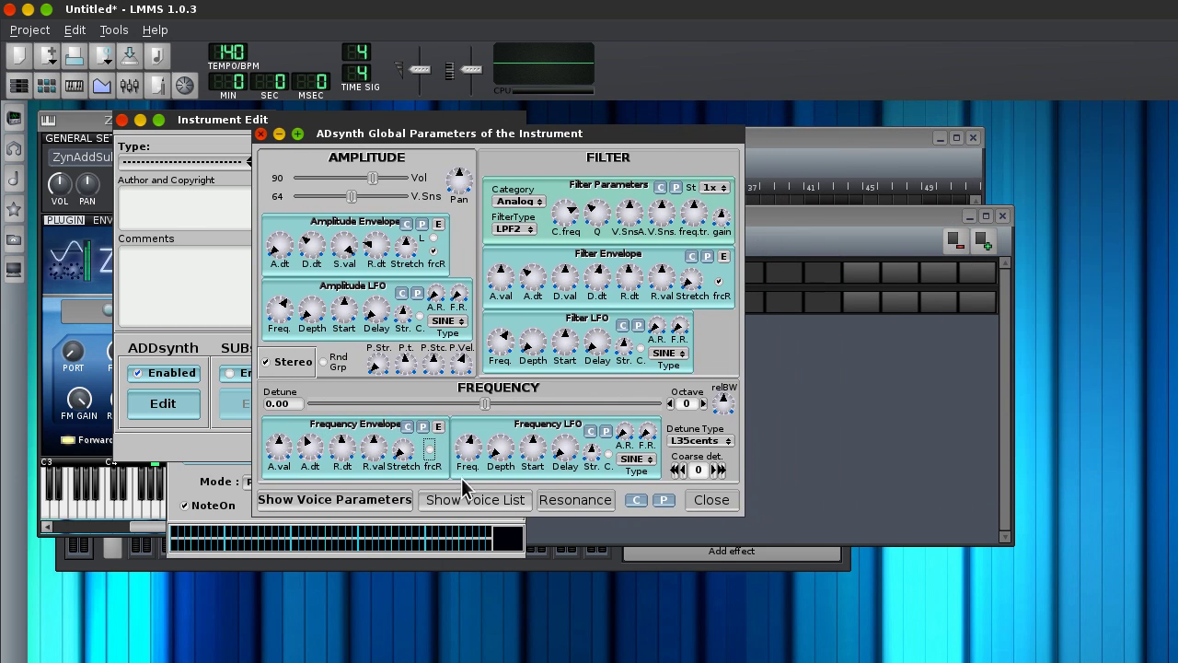
Open the ADsynth voice parameters, keep Unison set to OFF, and place the window so all controls fit on screen.
left_click(398, 492)
left_click_drag(532, 194, 653, 81)
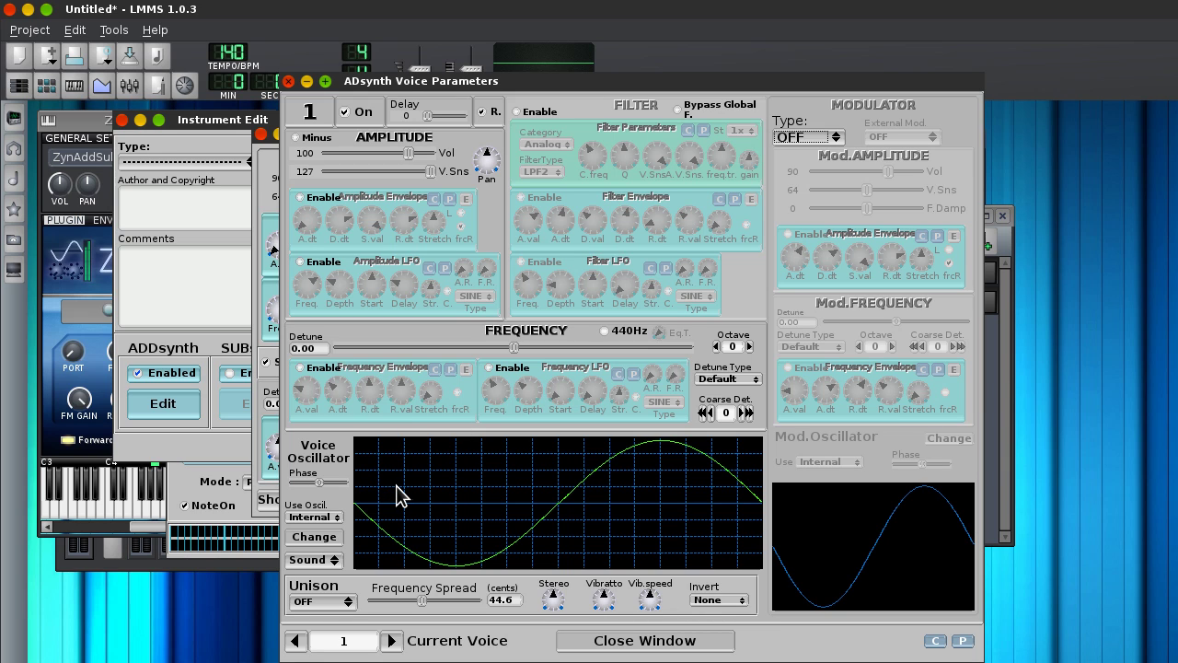
left_click(338, 602)
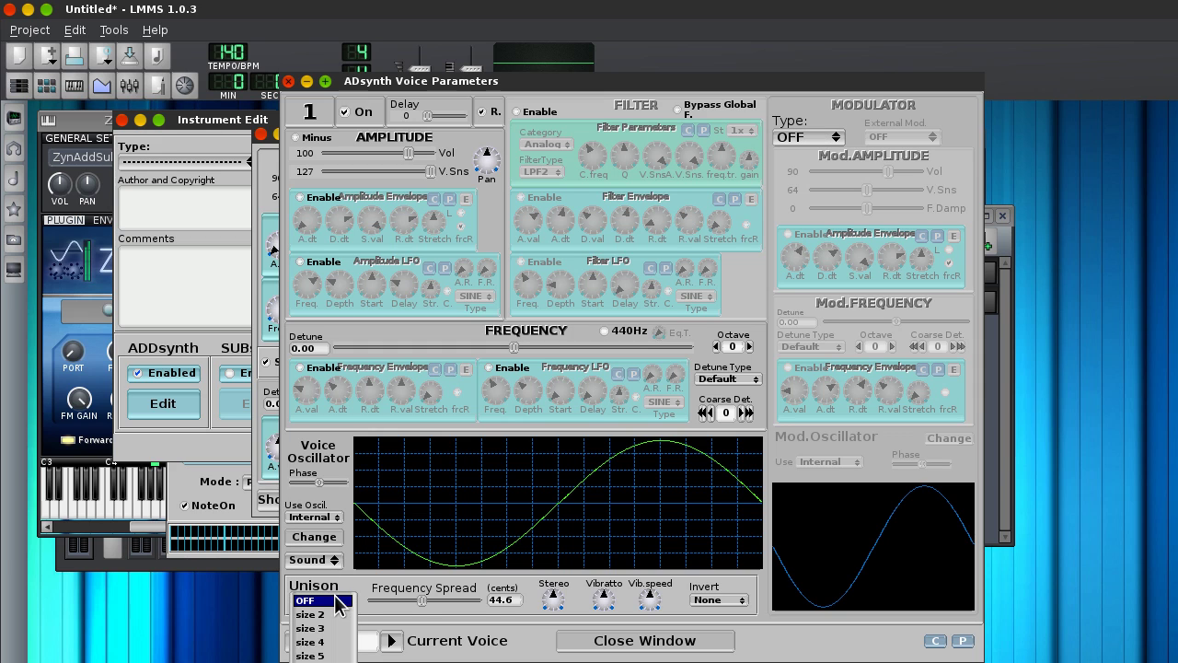
left_click(339, 599)
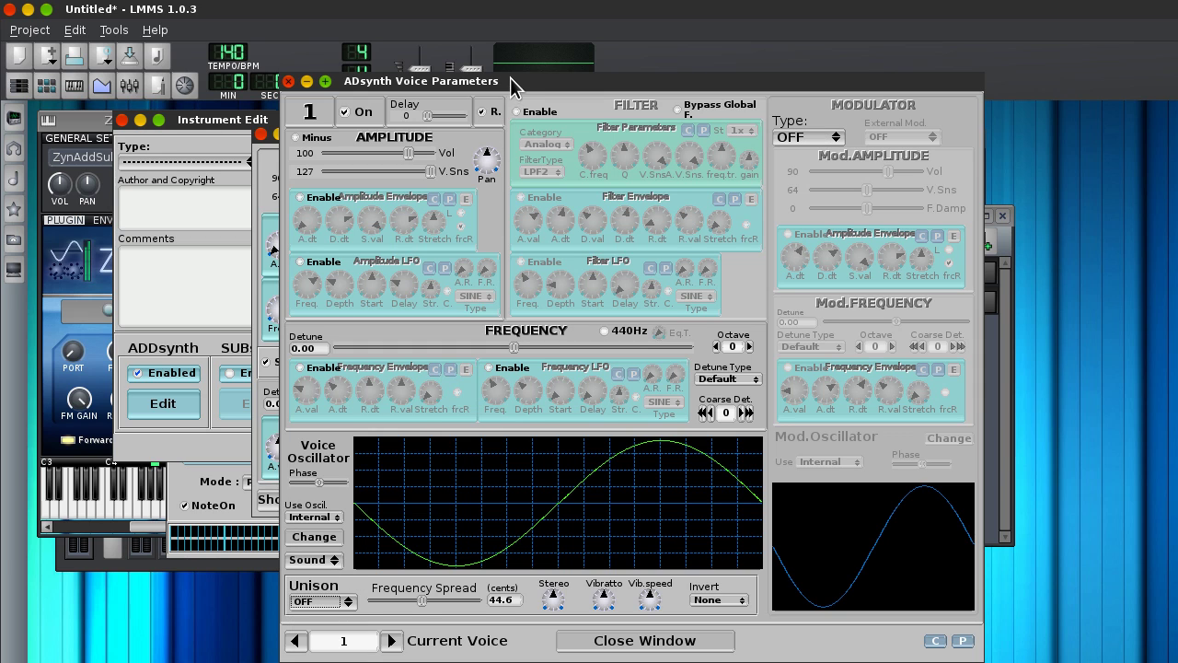
left_click_drag(510, 79, 516, 30)
Browse the ADsynth voices from 1 up to 7 and return to voice 1.
left_click(397, 591)
left_click(397, 591)
left_click(397, 591)
left_click(397, 591)
left_click(397, 591)
left_click(397, 591)
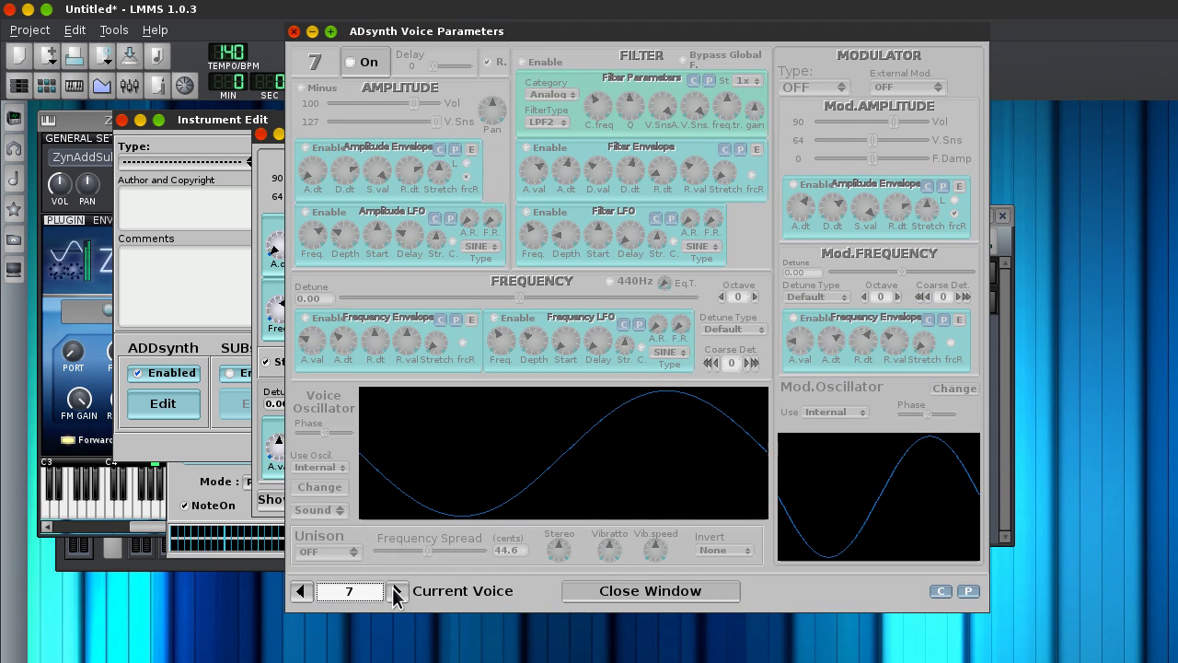
left_click(299, 591)
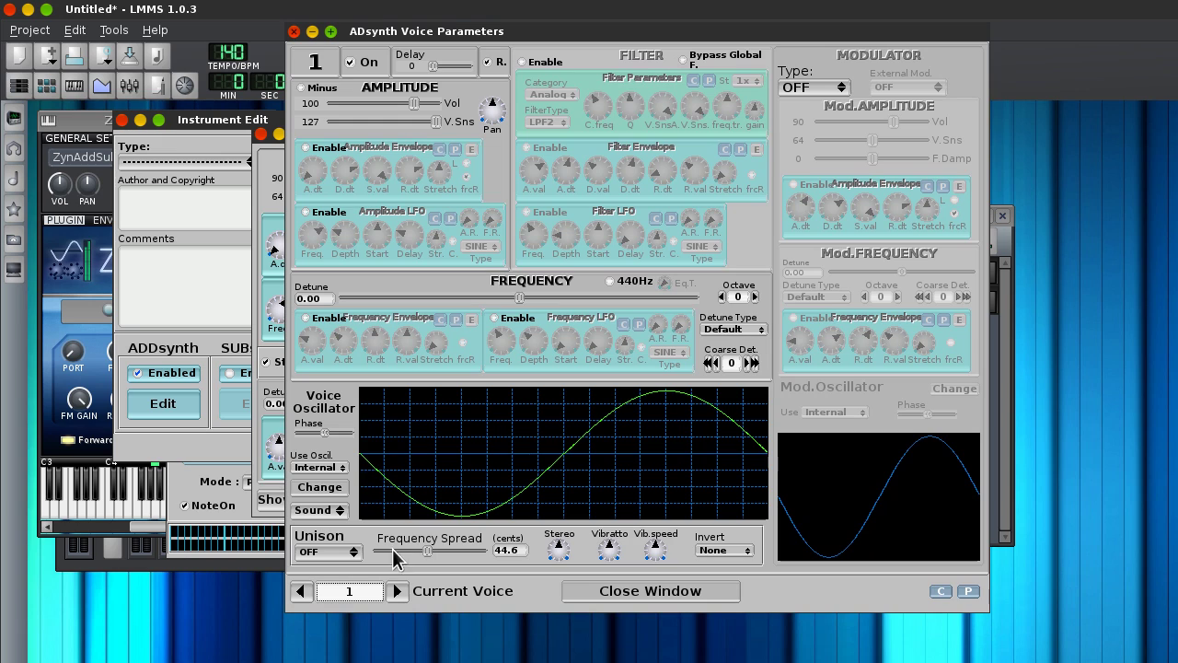
Keep voice 1's oscillator source on Internal and open its waveform in the oscillator editor.
left_click(310, 469)
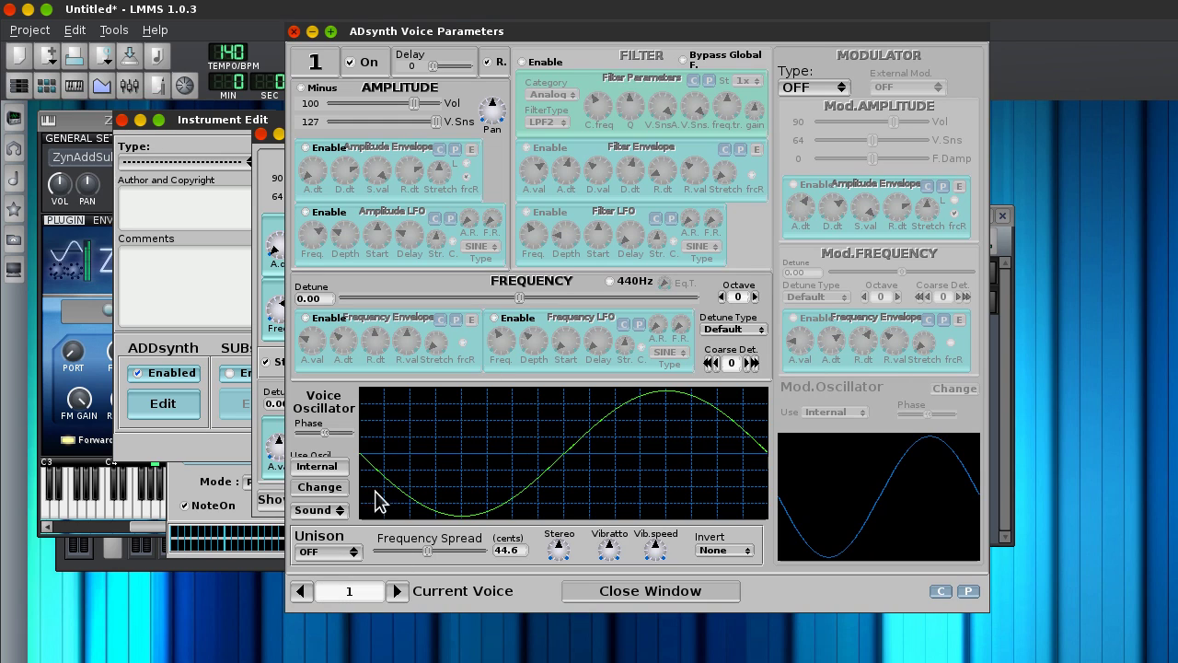
left_click(333, 480)
left_click(319, 487)
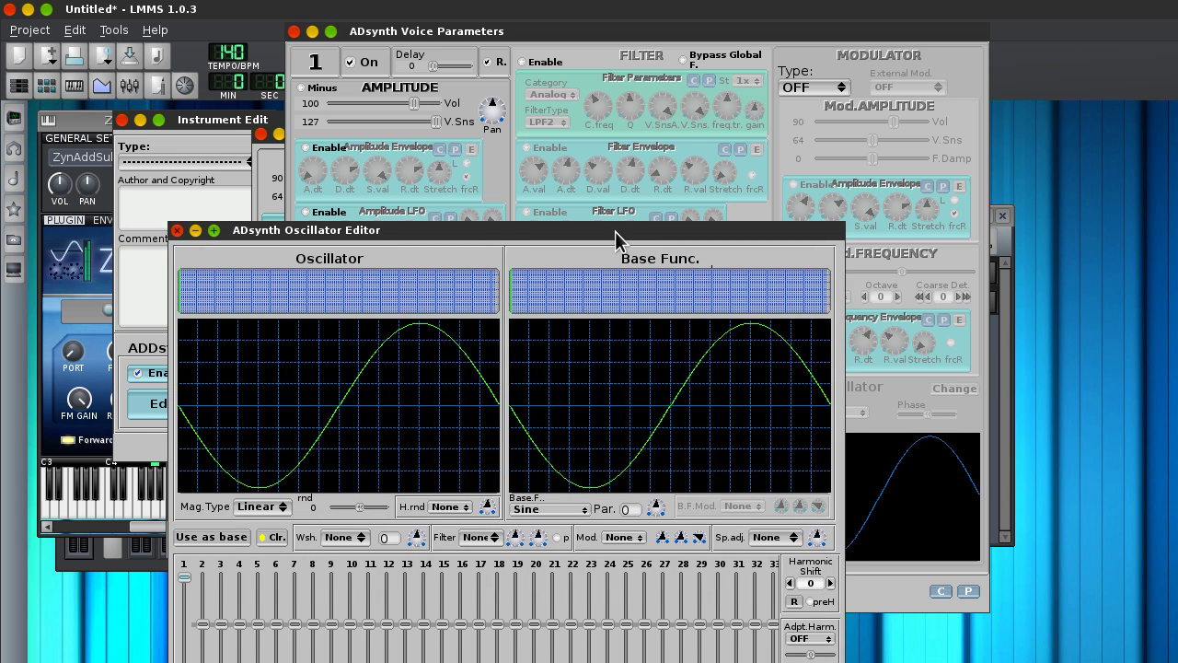
left_click_drag(616, 241, 606, 73)
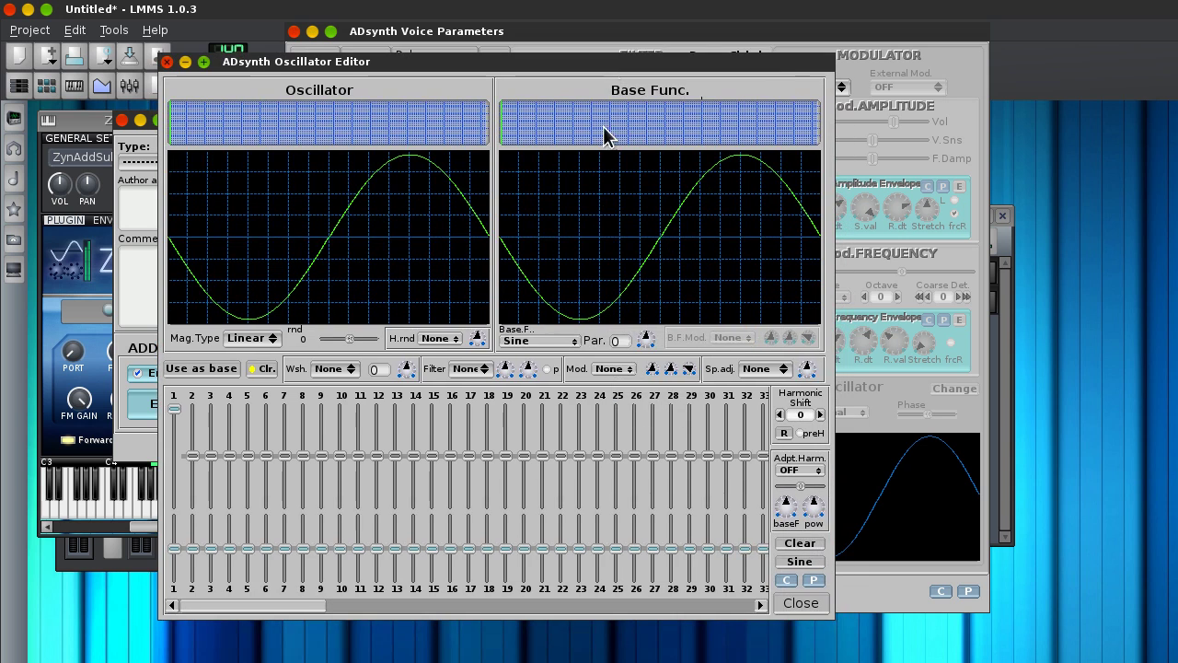
Set the oscillator's base function to AbsStrSine with parameter 17 and play a test note.
left_click(577, 342)
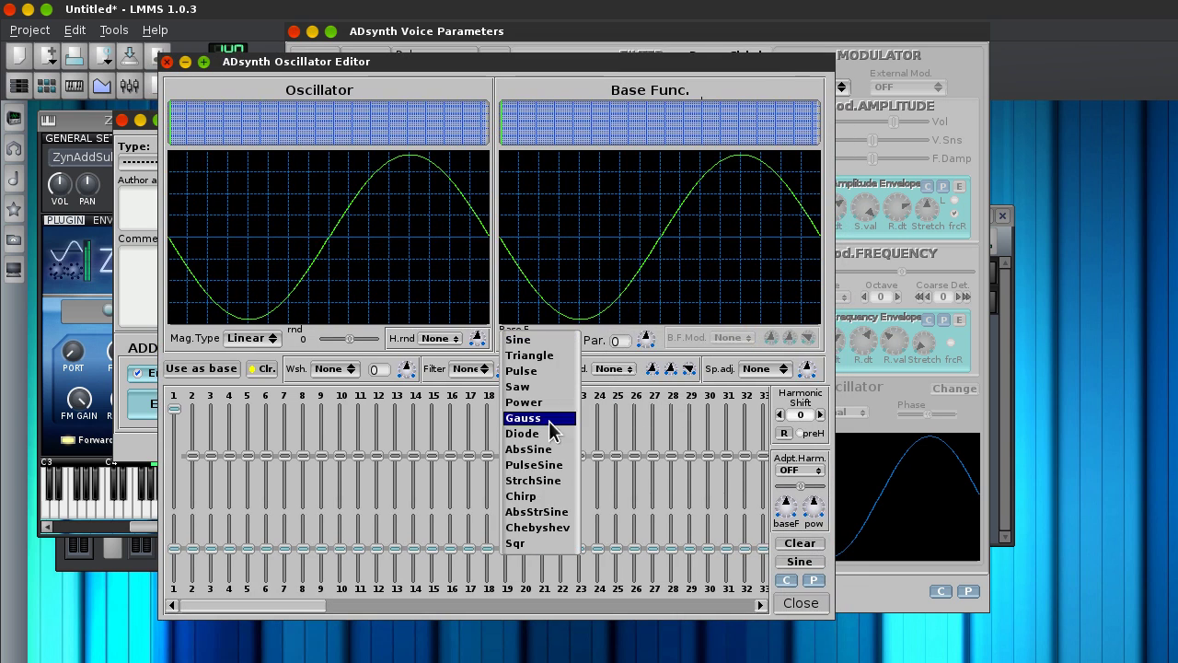
left_click(578, 511)
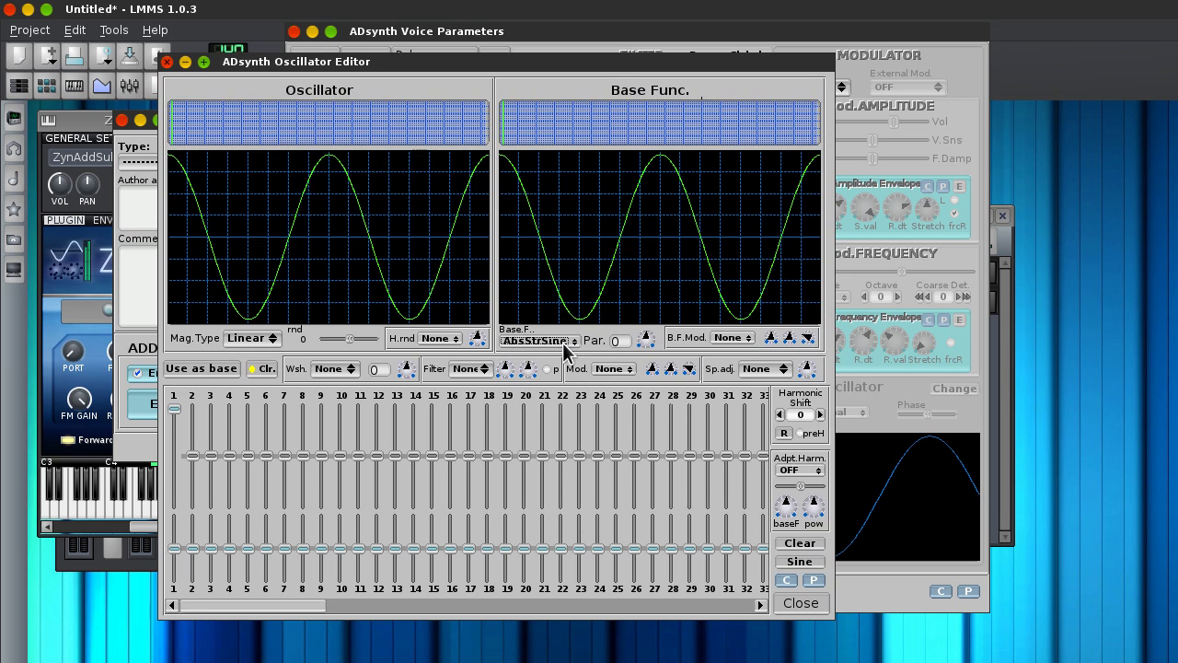
left_click(541, 340)
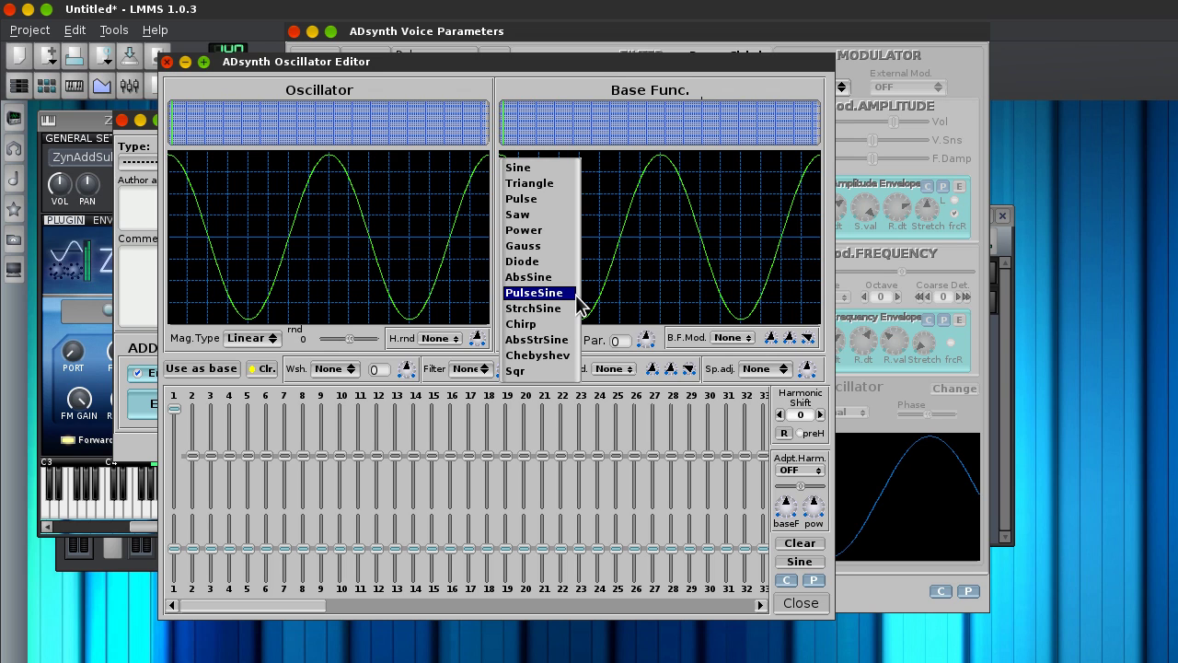
left_click(561, 339)
left_click_drag(640, 342, 649, 312)
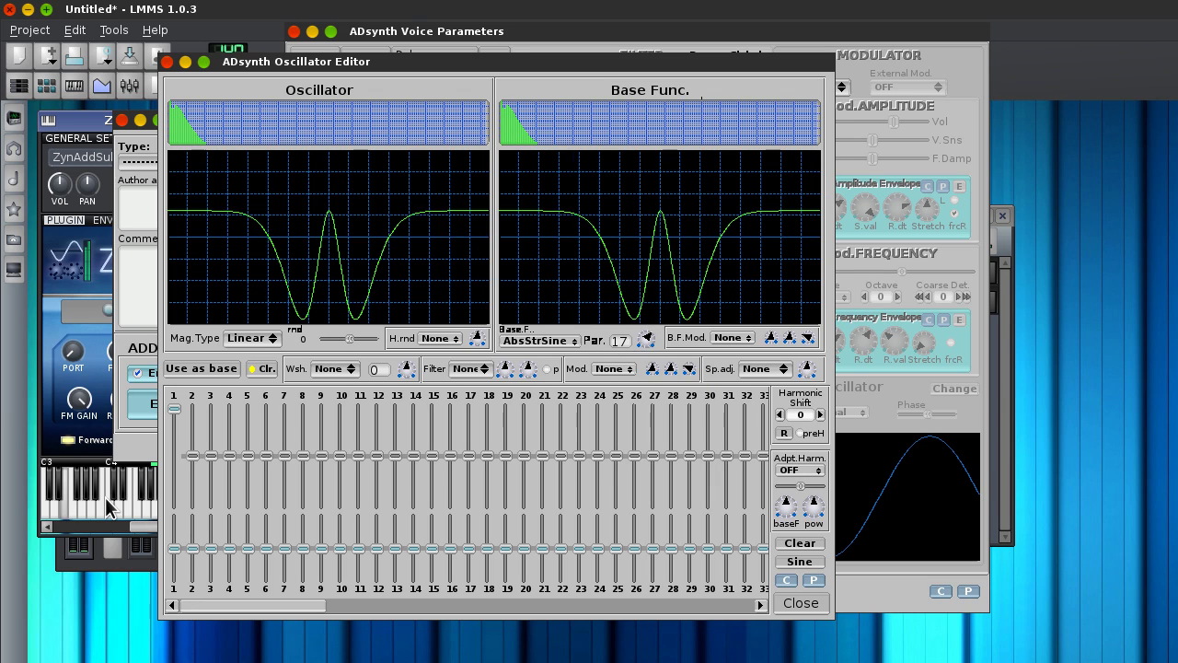
key("x")
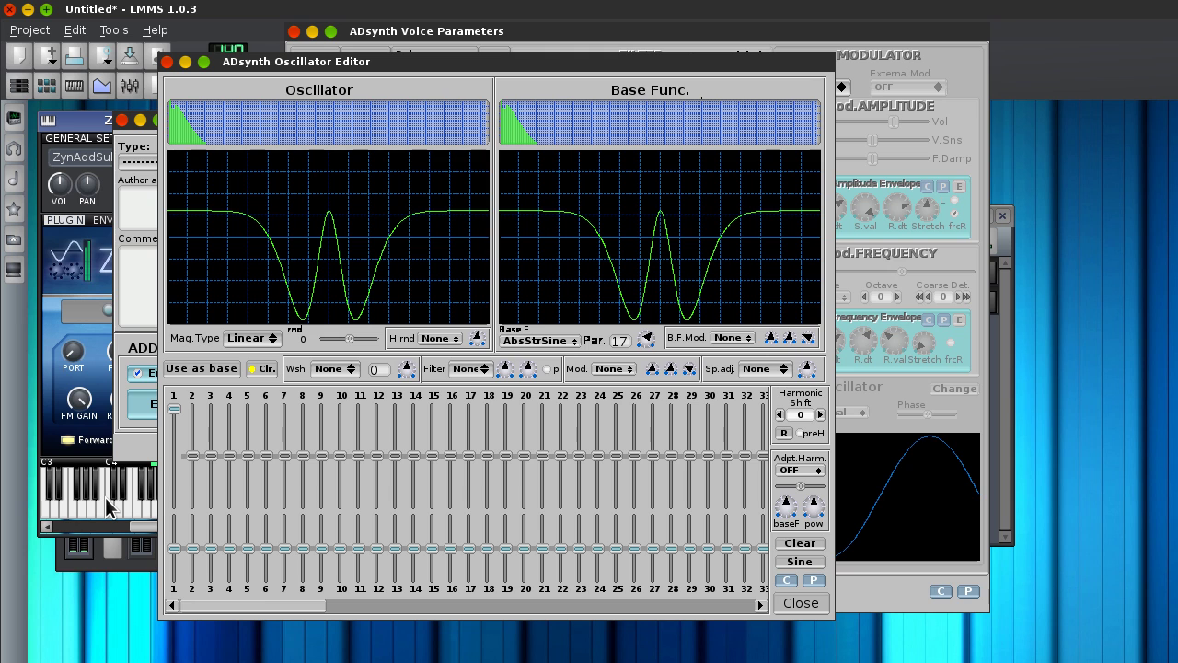
Raise the ADsynth global amplitude volume to 109 and return to the oscillator editor.
left_click_drag(169, 117, 366, 85)
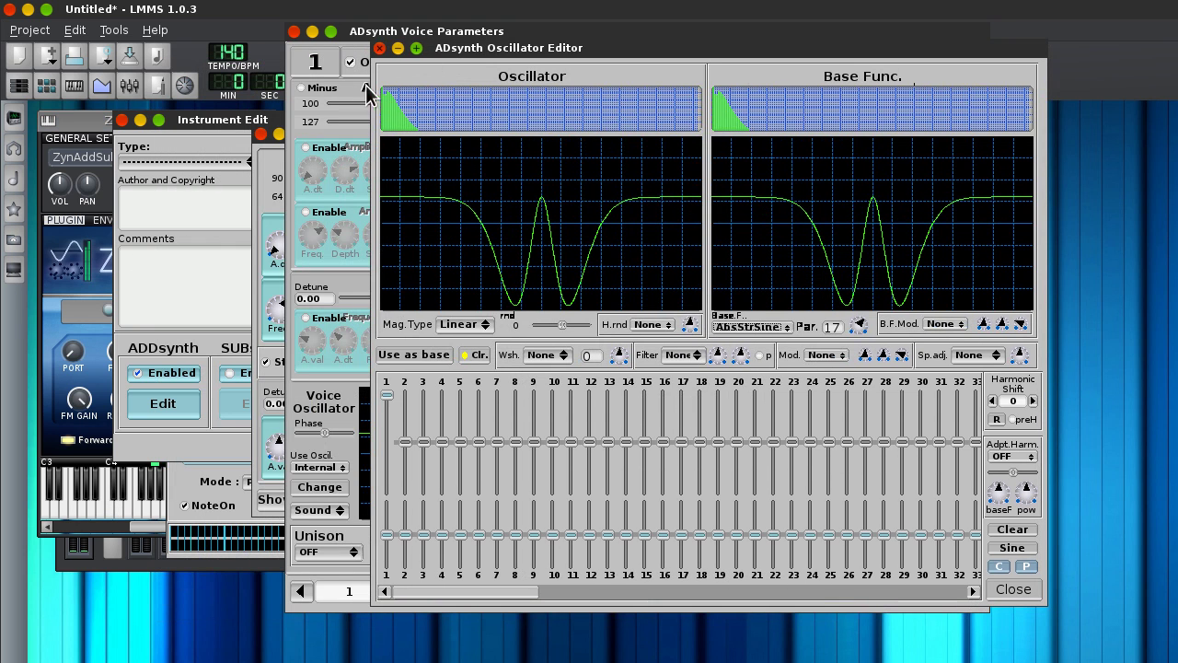
left_click(276, 207)
left_click_drag(369, 178, 384, 178)
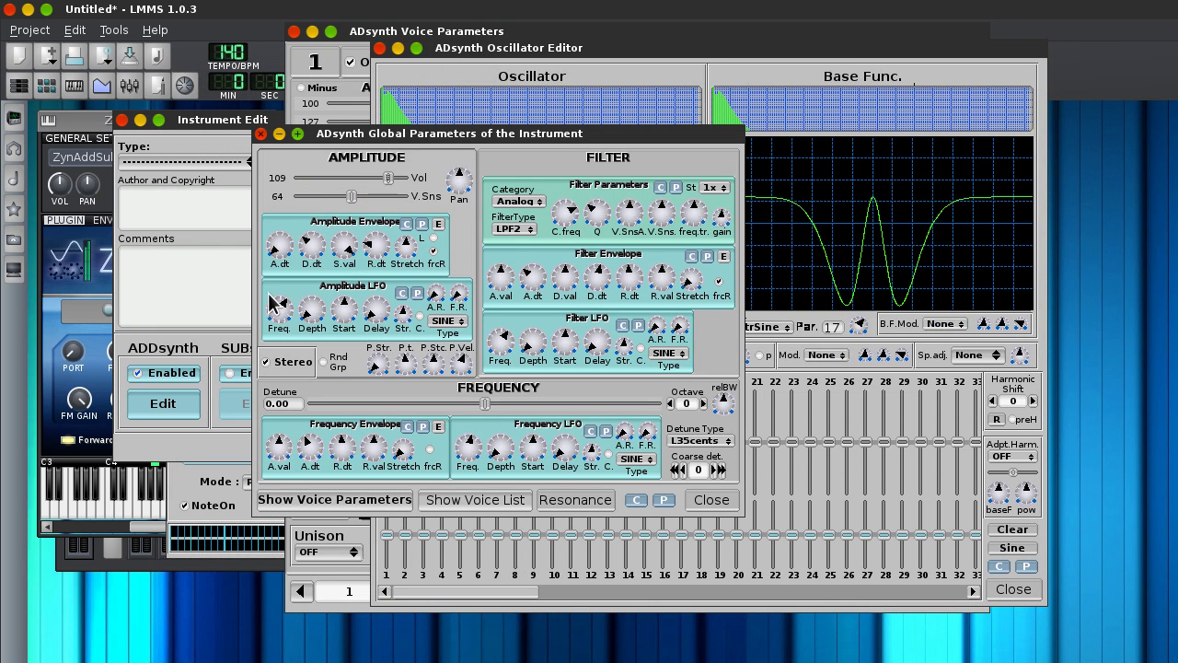
left_click(760, 272)
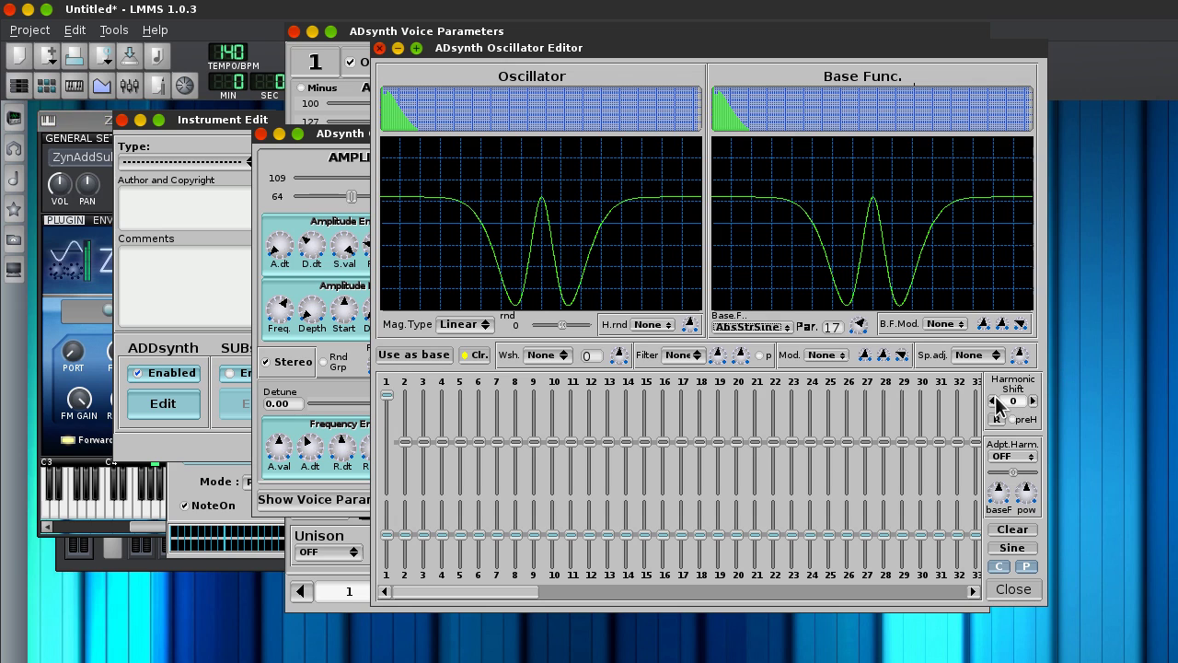
Set the AbsStrSine base function's parameter to 39 and audition the sound with test notes.
left_click_drag(678, 44, 587, 44)
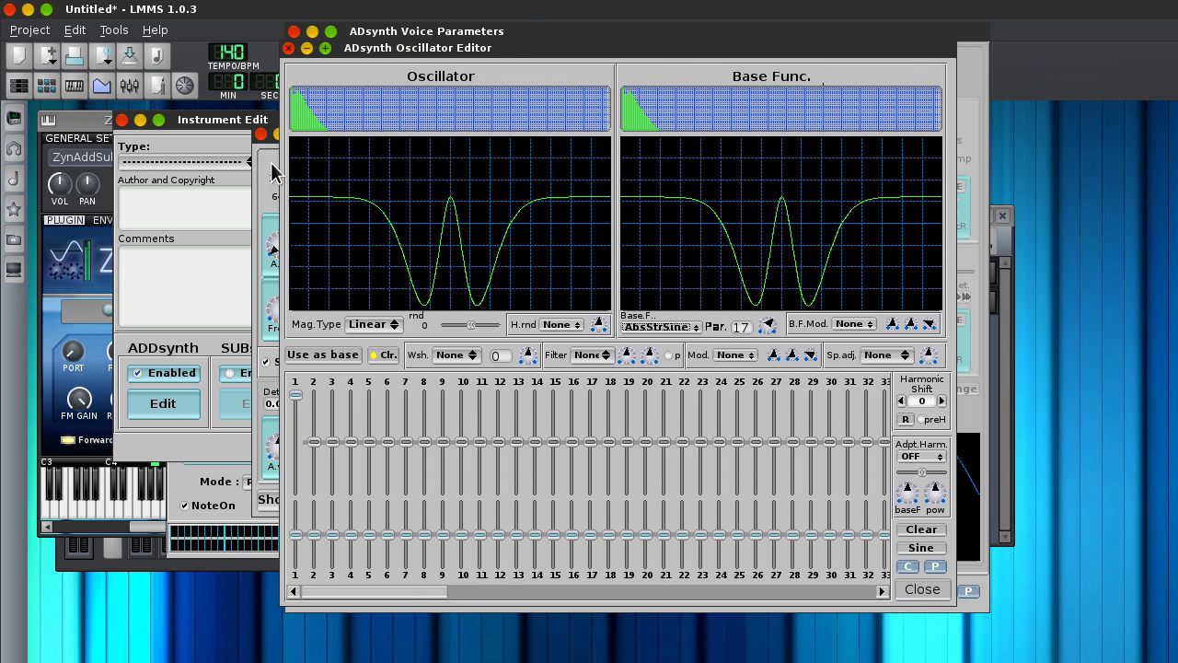
left_click_drag(768, 326, 764, 293)
left_click(72, 492)
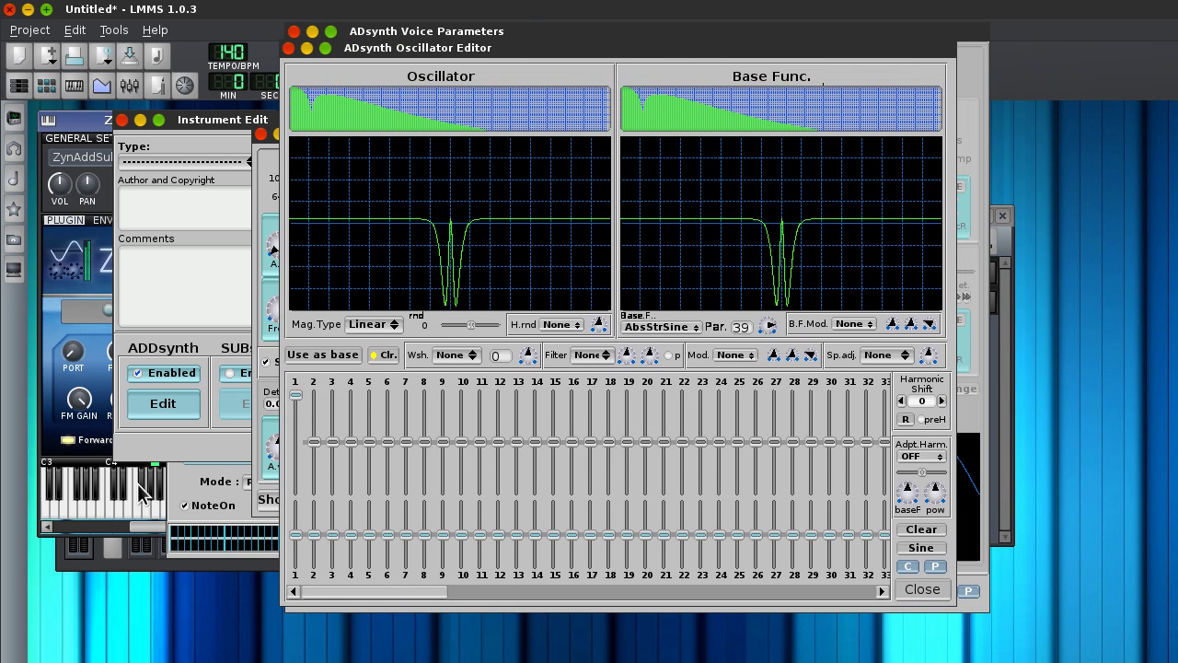
left_click(72, 493)
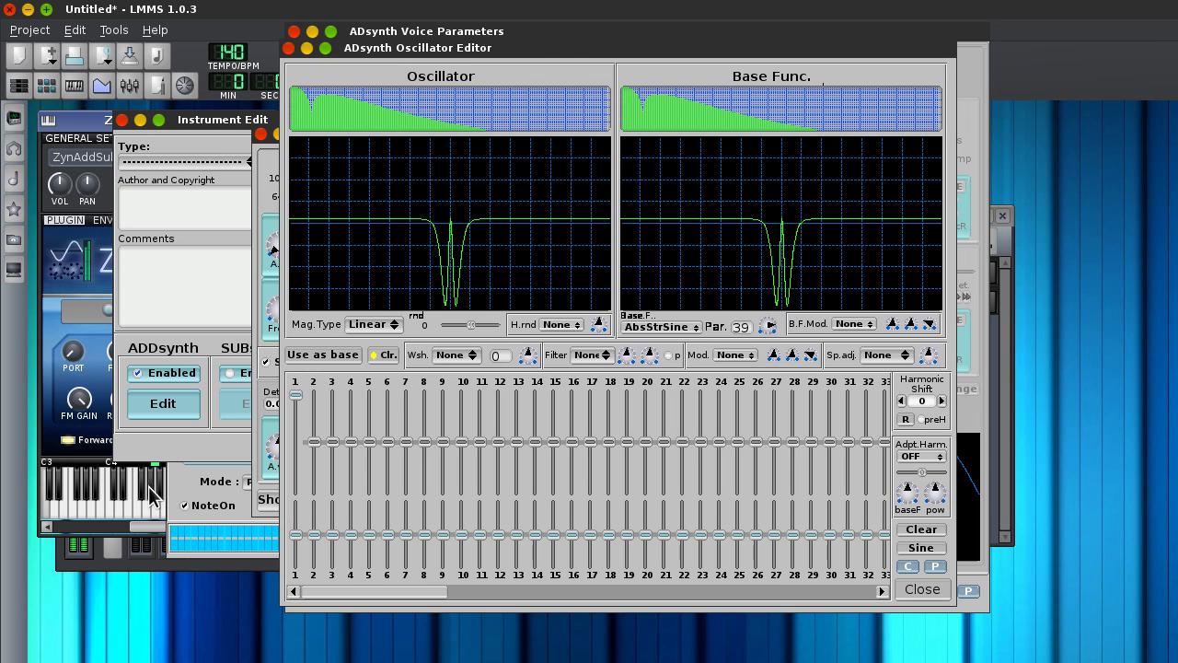
Change the base function to Power, set its parameter to 19, and audition the sound with test notes.
left_click(665, 327)
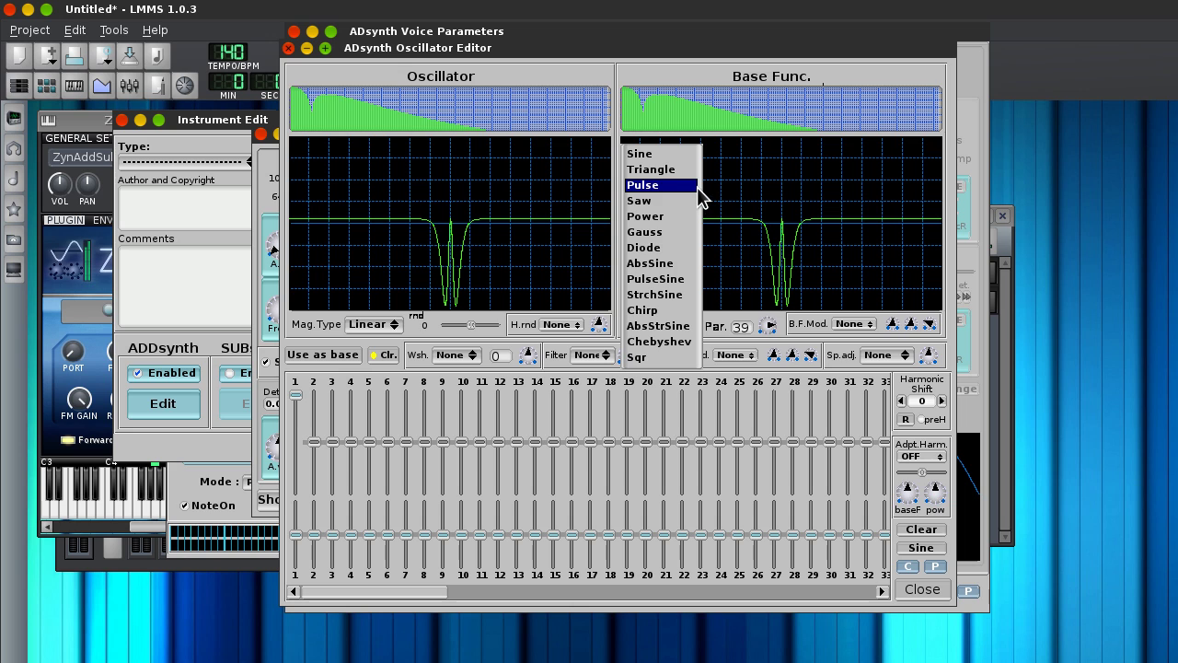
left_click(695, 216)
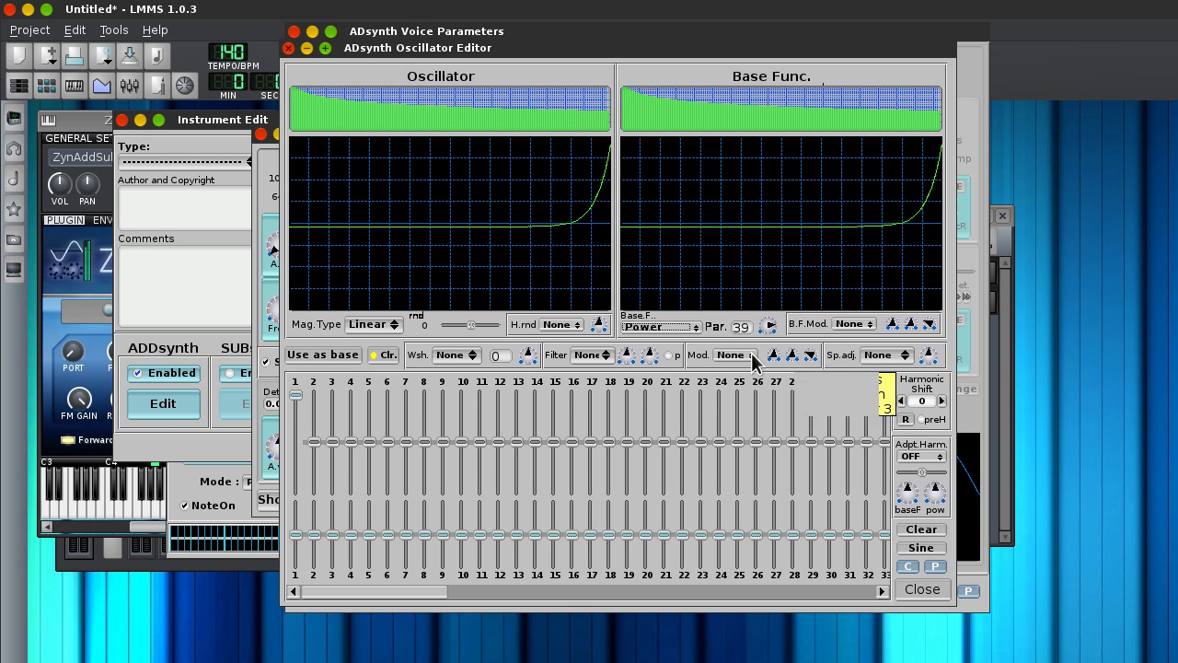
left_click(132, 470)
left_click(57, 493)
left_click_drag(770, 325, 775, 343)
key("c")
key("x")
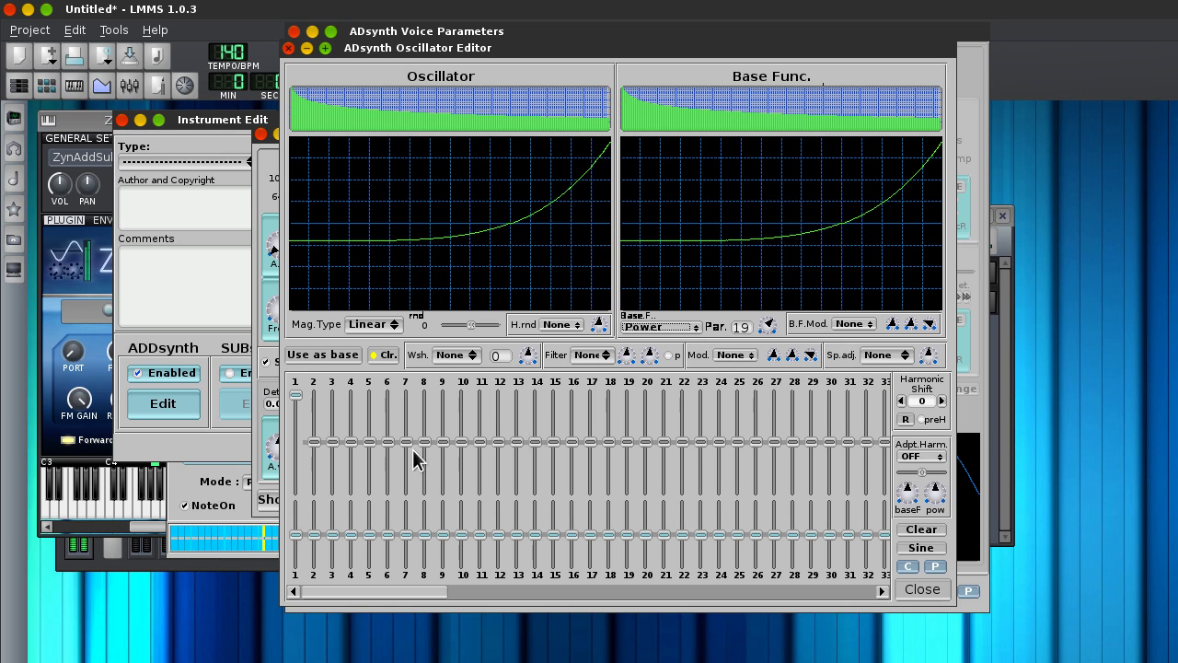
Try the 4xAdd adaptive harmonics mode and play a test note.
left_click(924, 456)
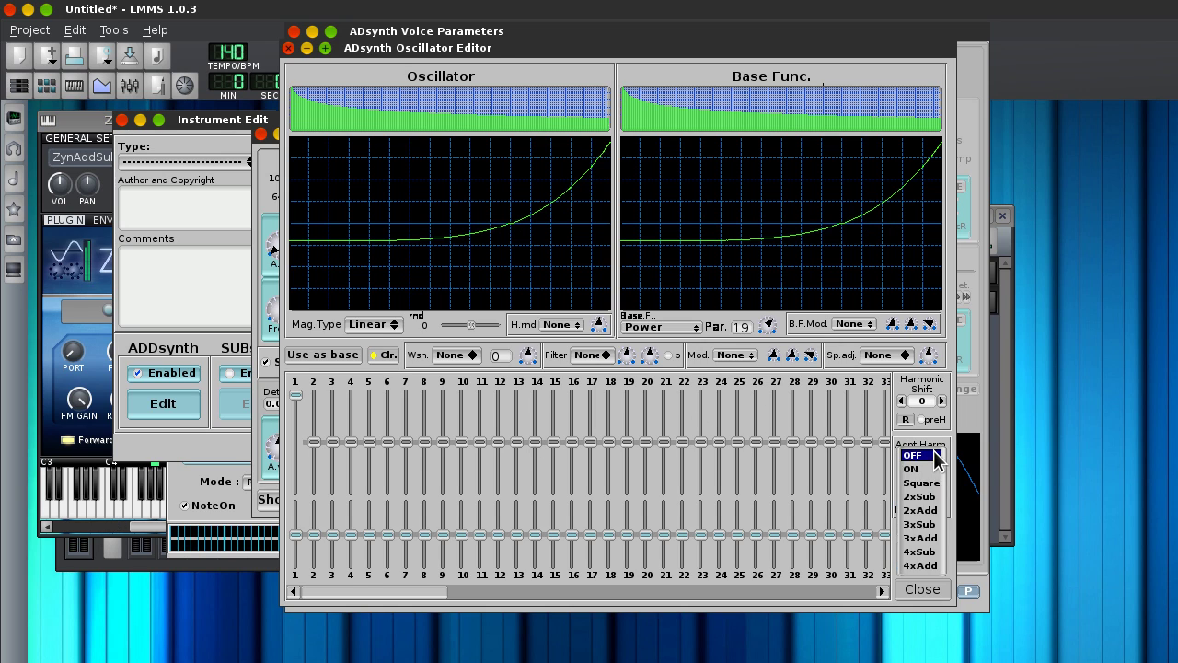
left_click(922, 565)
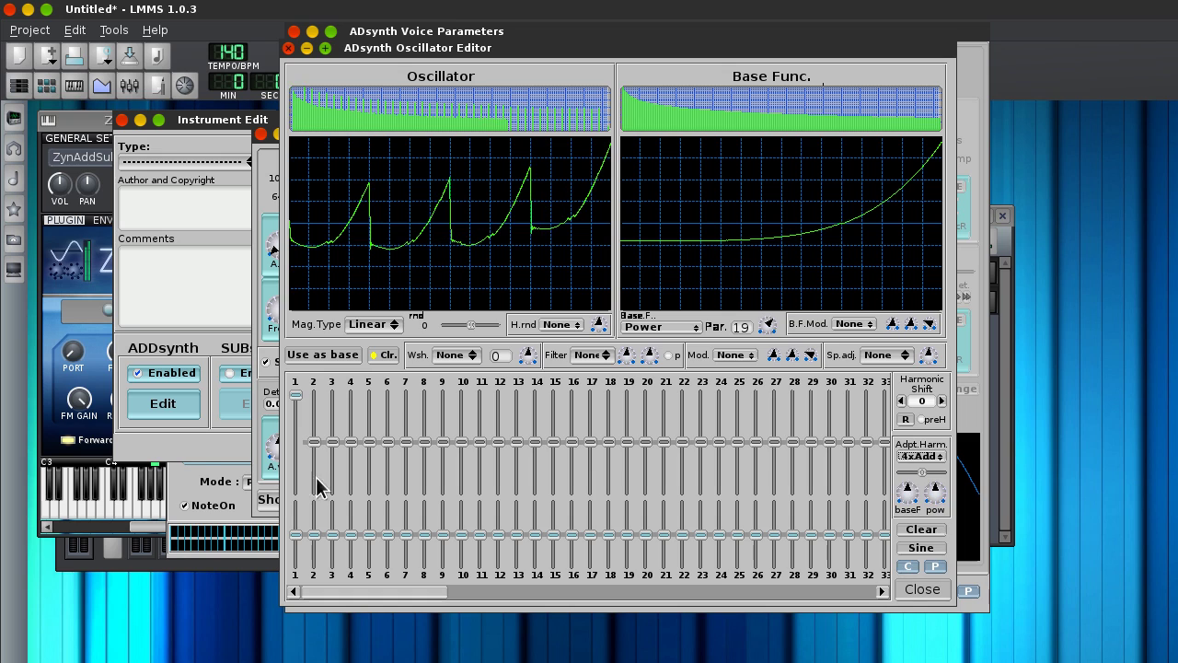
left_click(118, 488)
Set the adaptive harmonics to 2xAdd, play a test note, and turn up their base frequency.
left_click(926, 456)
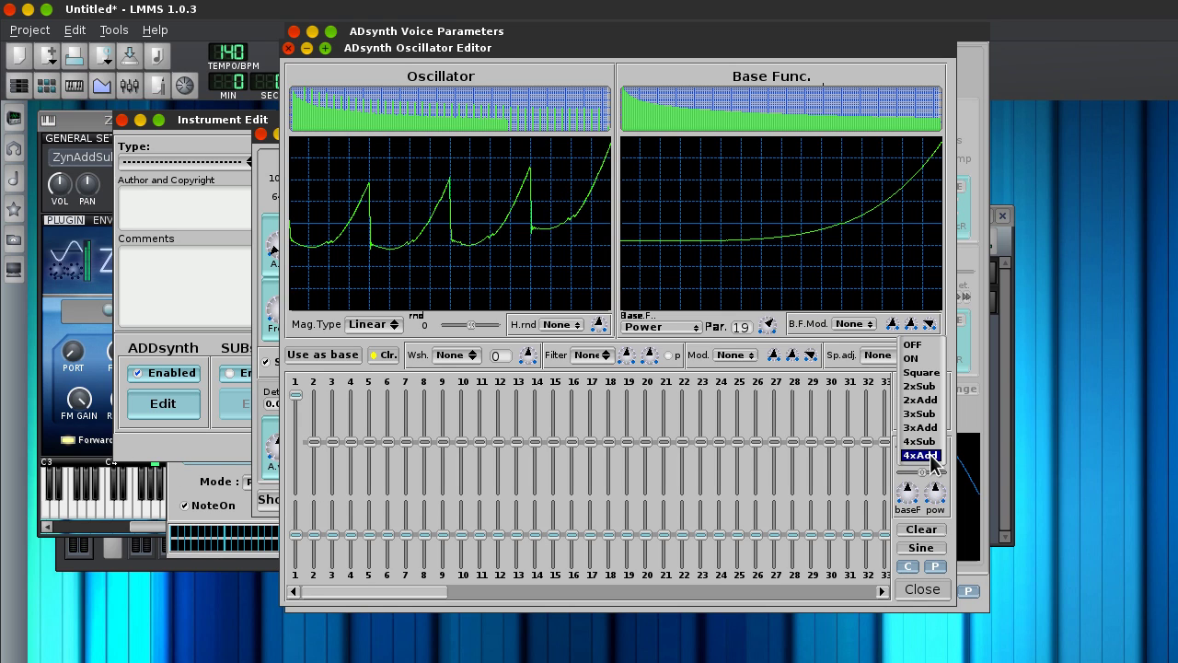
left_click(920, 399)
left_click(93, 485)
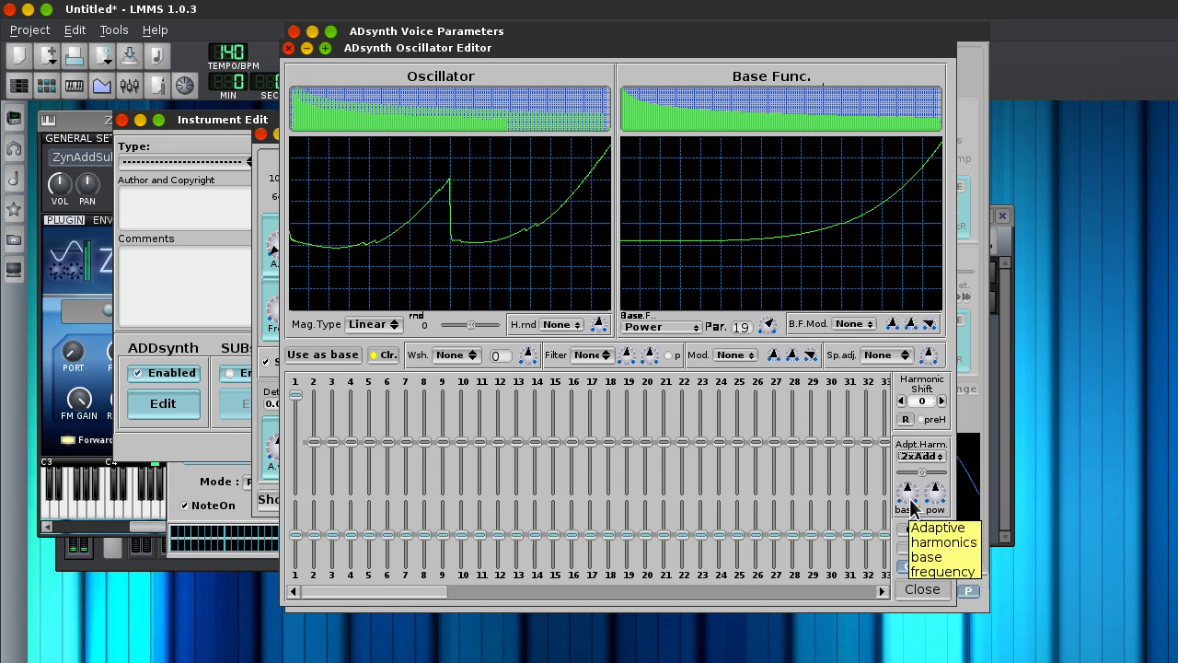
left_click_drag(908, 493, 920, 414)
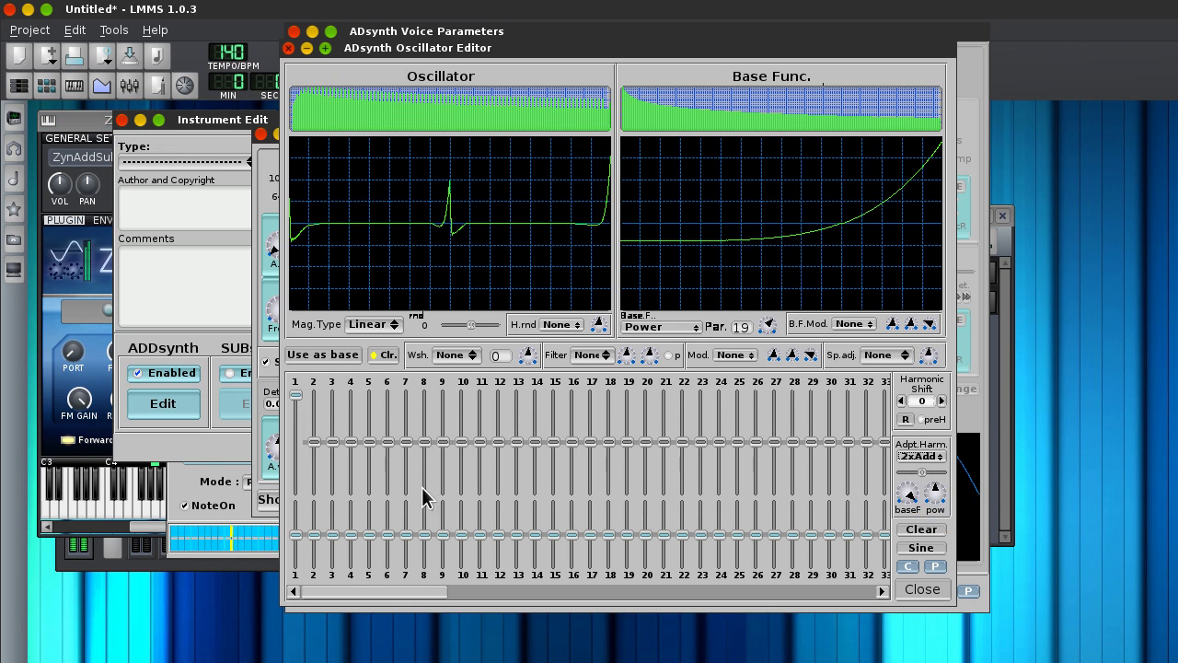
Try different adaptive harmonics base frequency and power settings, and finally turn adaptive harmonics OFF.
left_click_drag(911, 505, 921, 552)
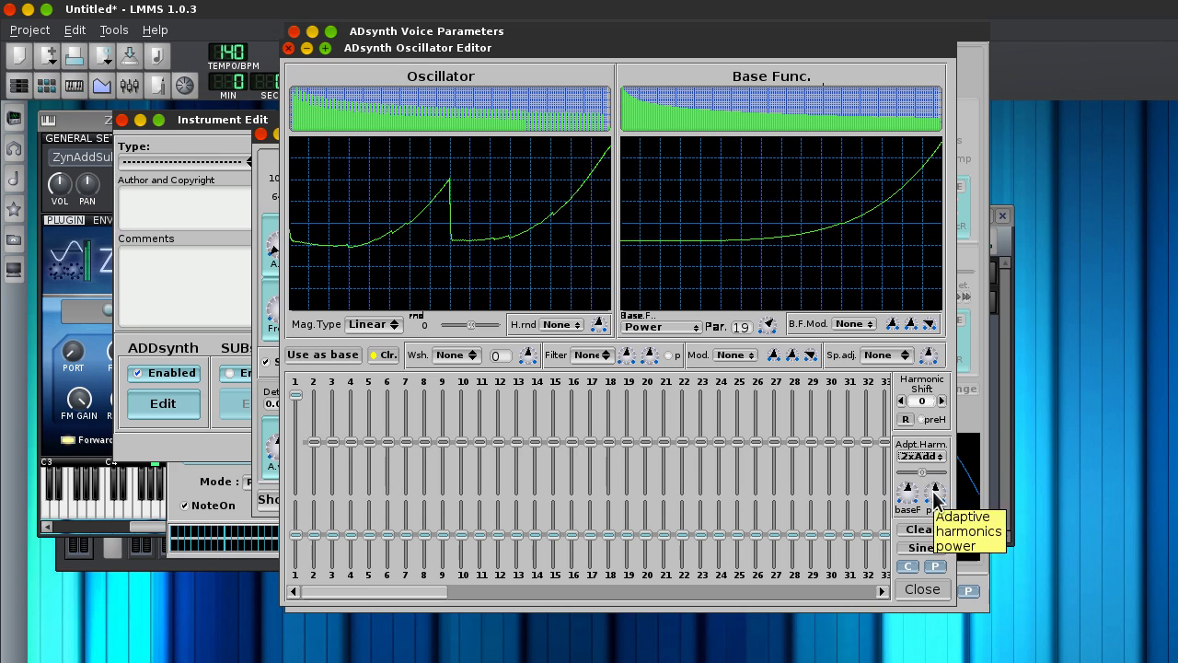
left_click_drag(935, 495, 946, 419)
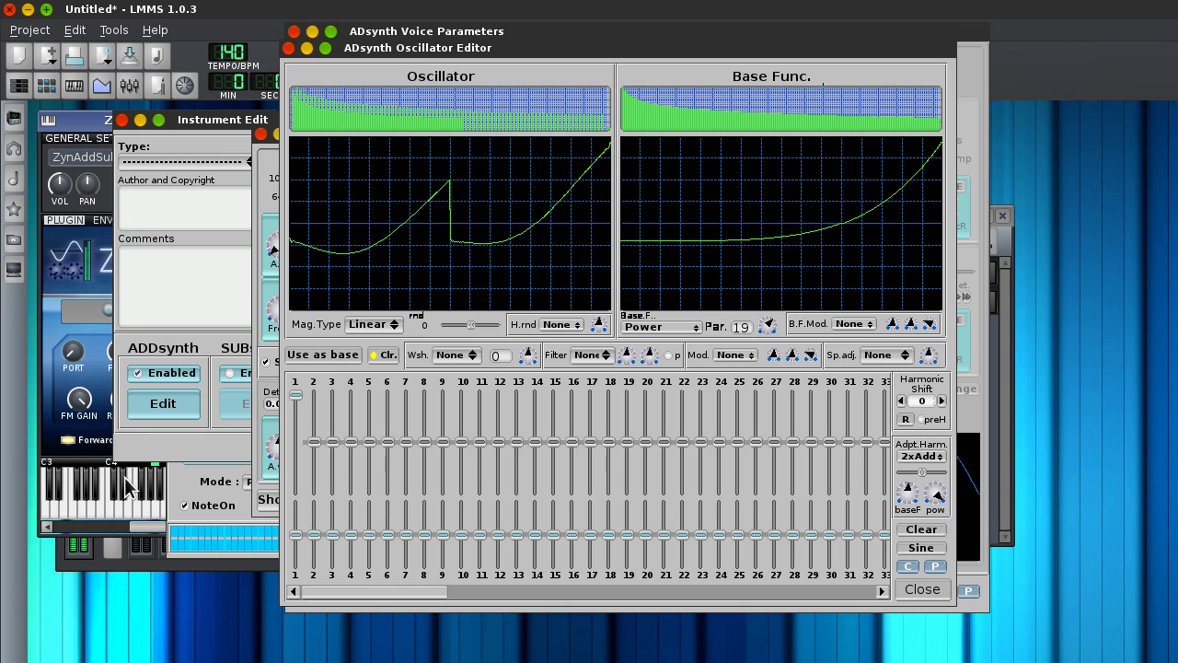
left_click(925, 457)
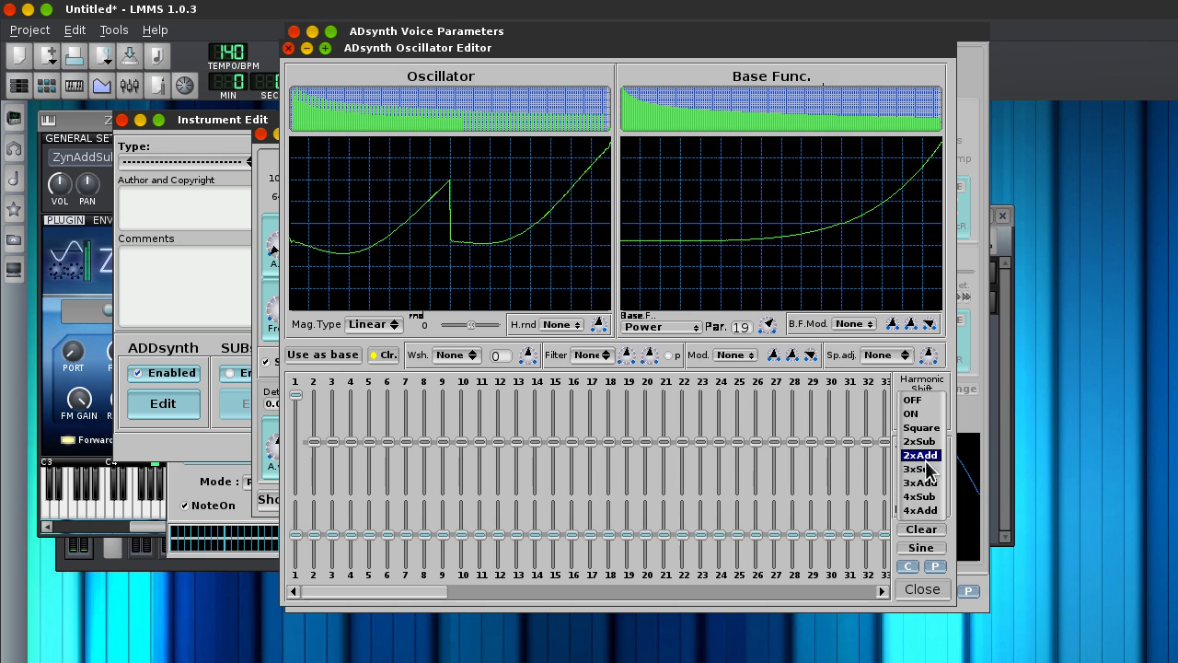
left_click(939, 401)
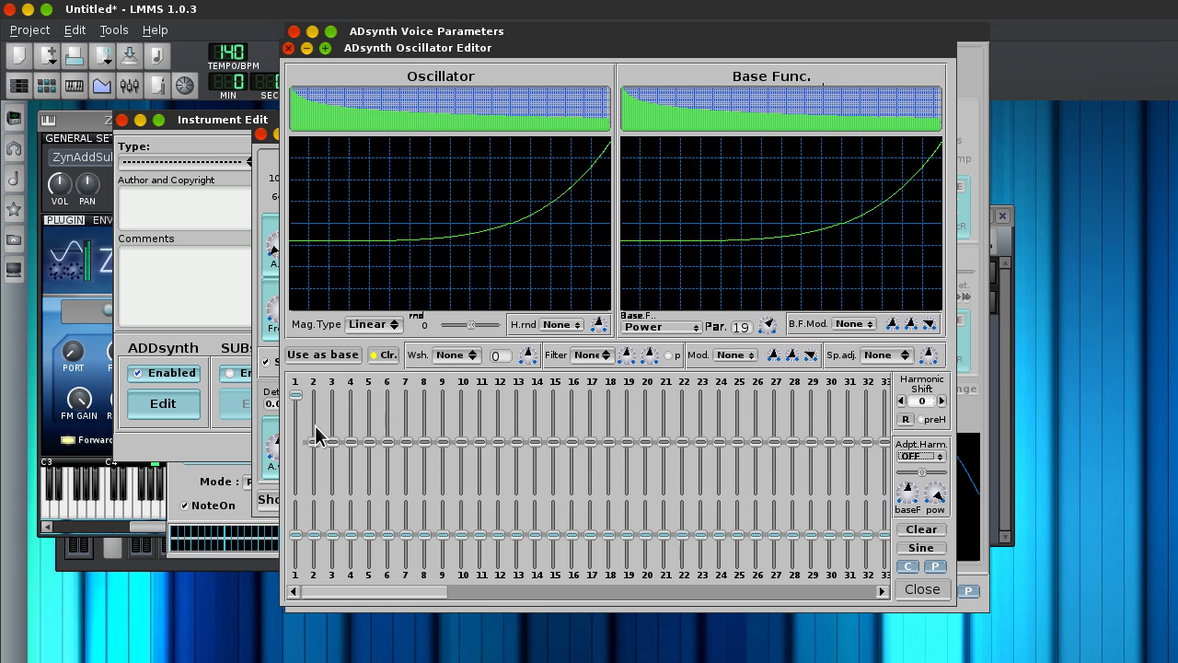
Try a raised level for harmonic 2, audition it with test notes, and reset the harmonic.
left_click_drag(315, 435, 315, 409)
left_click(89, 497)
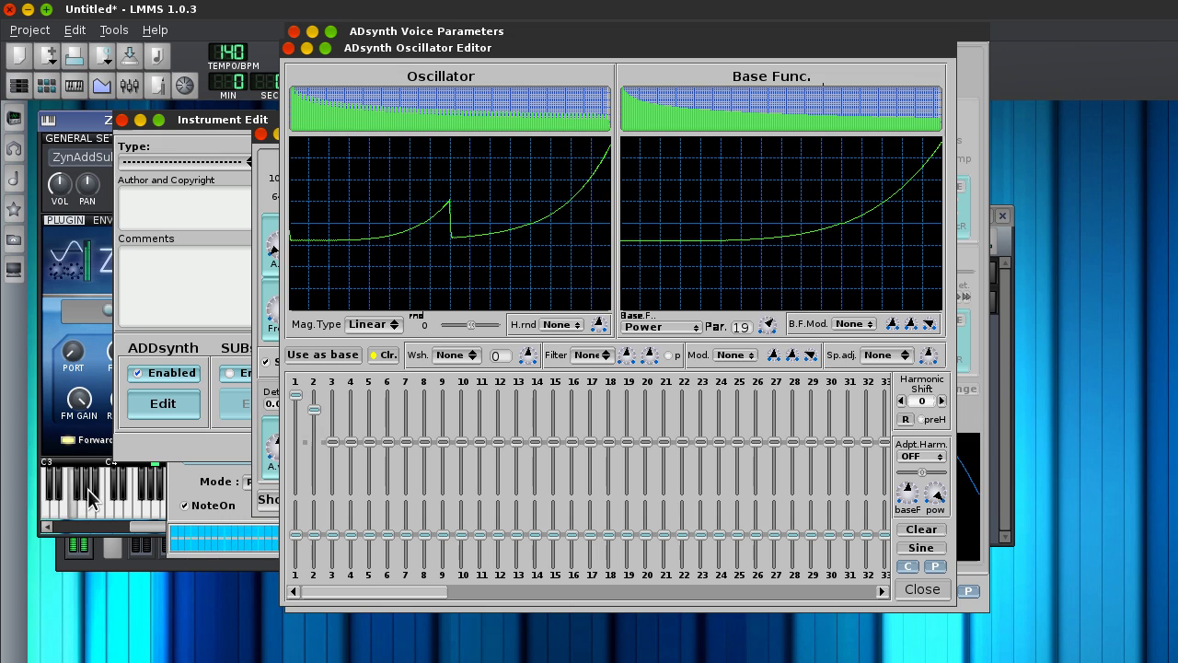
key("c")
key("n")
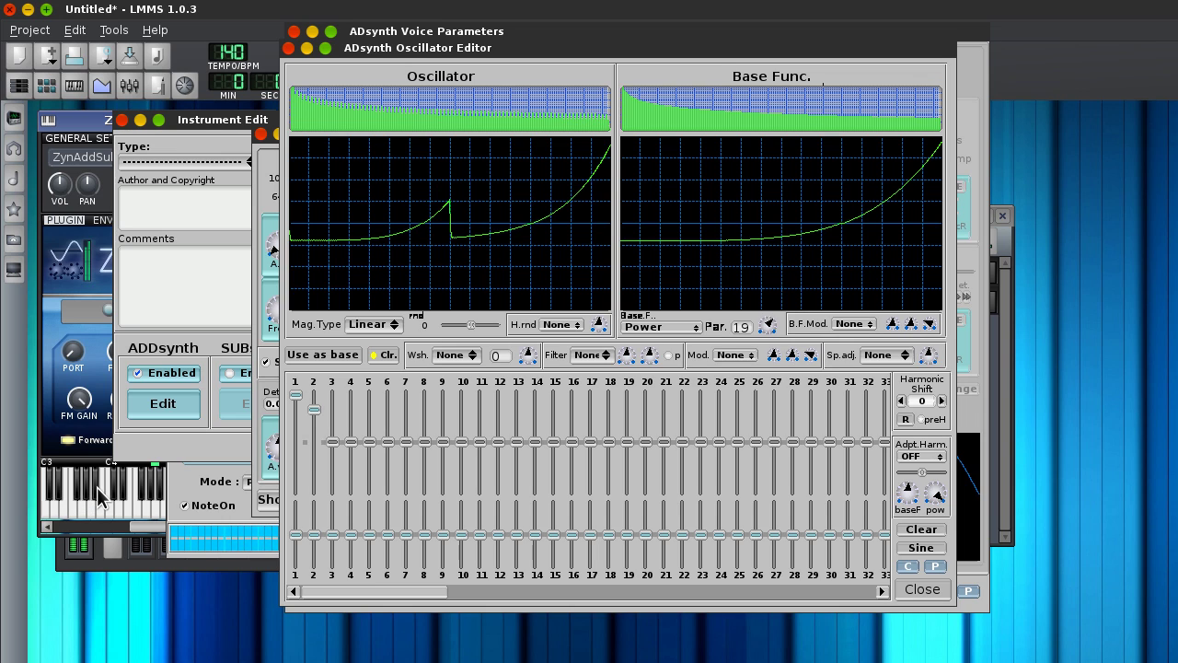
right_click(314, 409)
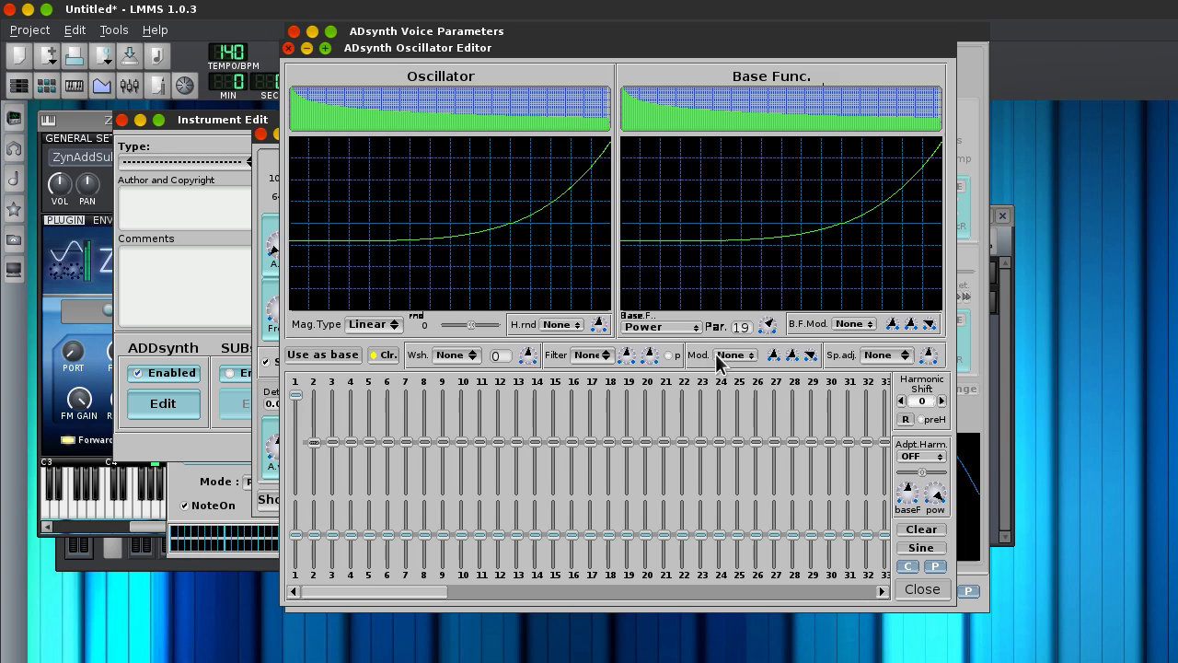
Set the Power base function's parameter to 26, play test notes, and close the oscillator editor.
left_click_drag(771, 325, 791, 326)
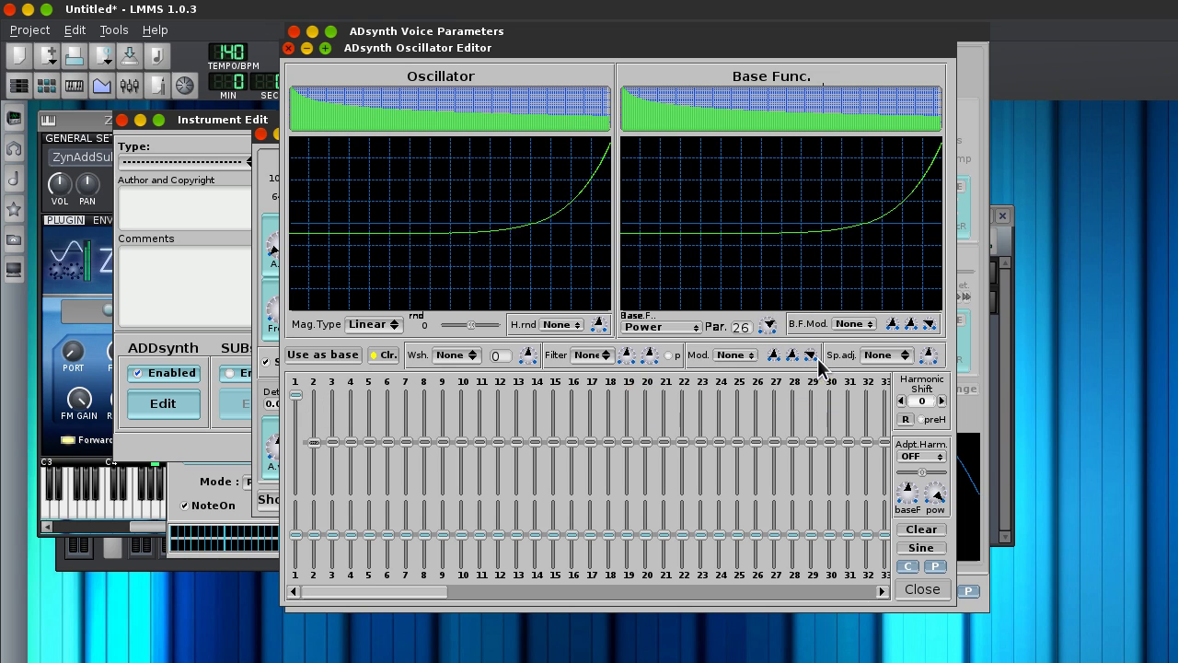
key("v")
key("c")
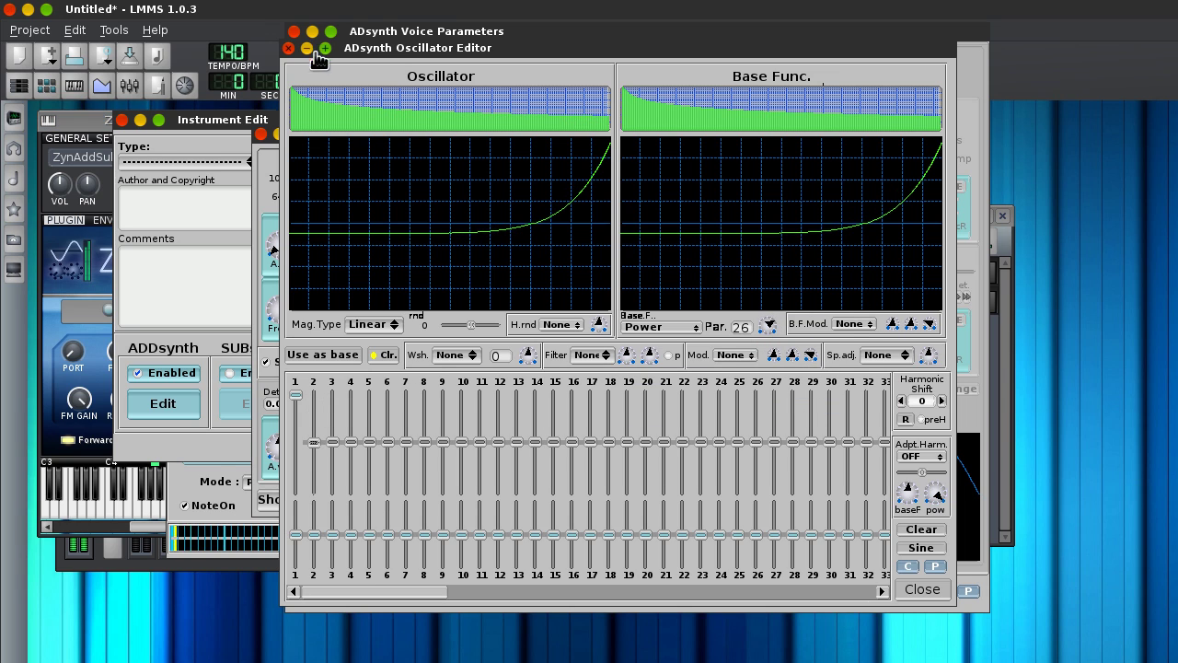
left_click(288, 47)
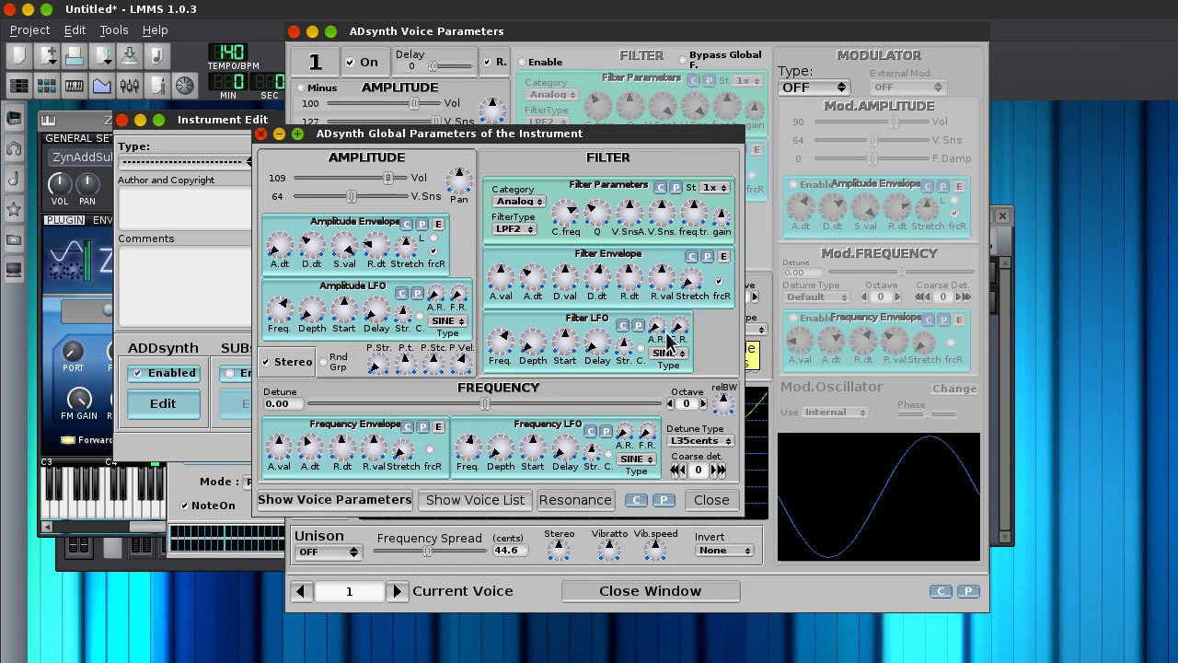
Set voice 1's octave to 1 and audition the sound with test notes.
left_click(700, 41)
left_click(755, 296)
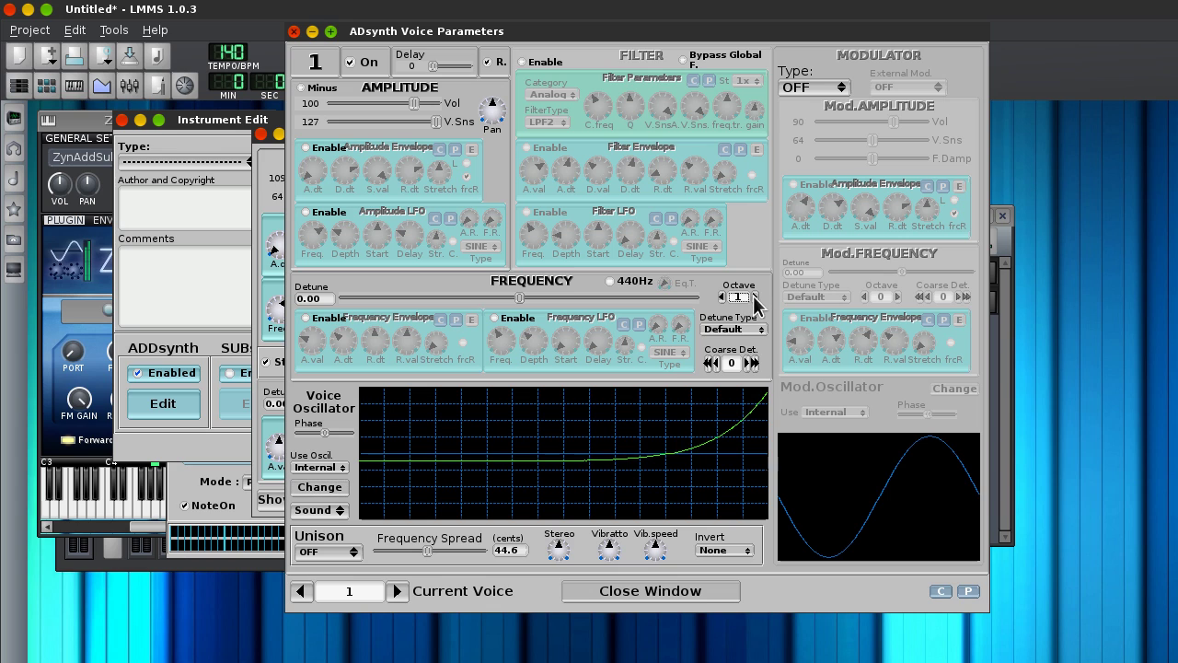
left_click(118, 497)
key("v")
key("c")
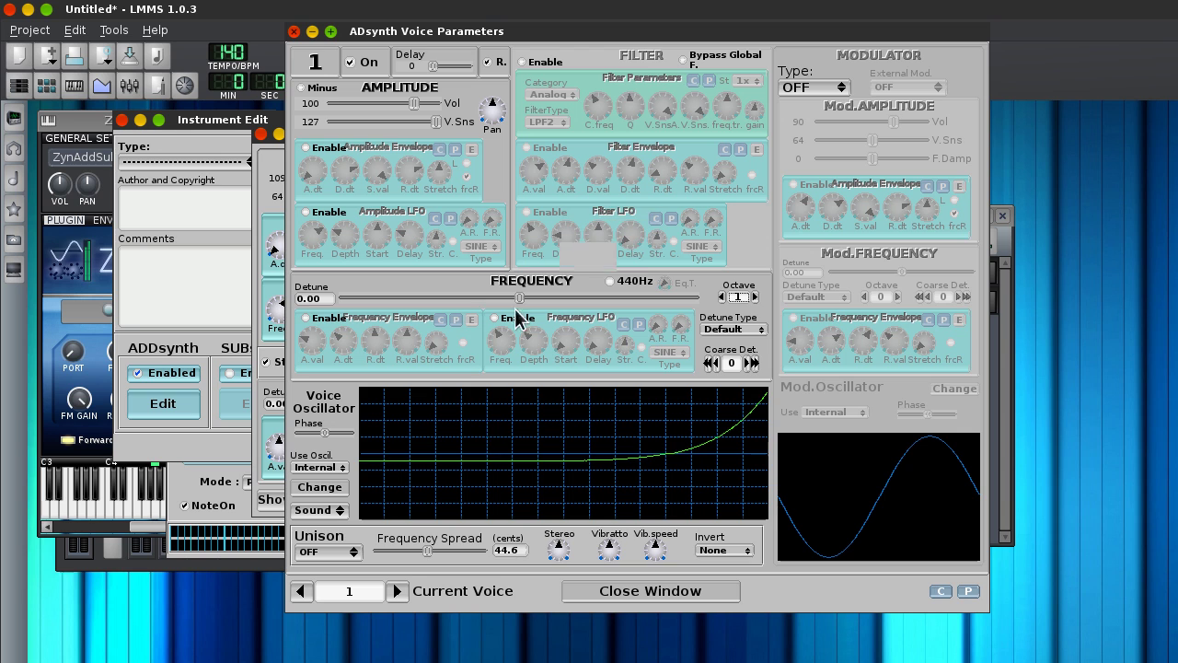
Enable voice 2 and set its oscillator source to Ext. 1.
left_click(397, 590)
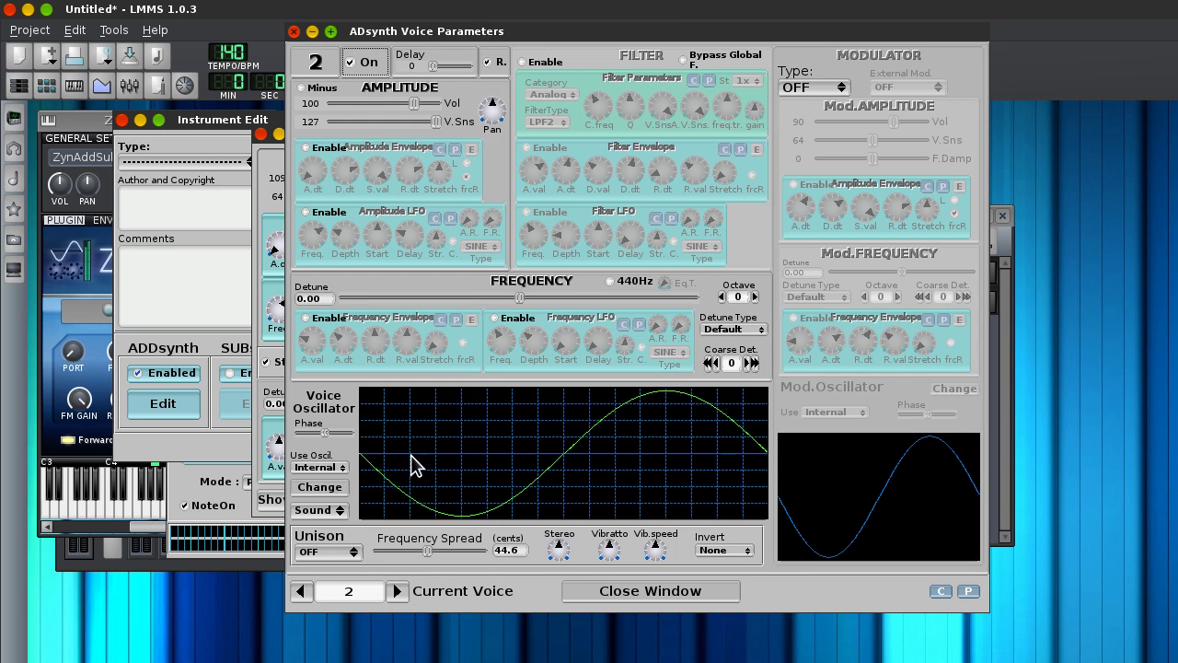
left_click(314, 469)
left_click(318, 480)
Enable voice 3 and set its oscillator source to Ext. 1.
left_click(396, 590)
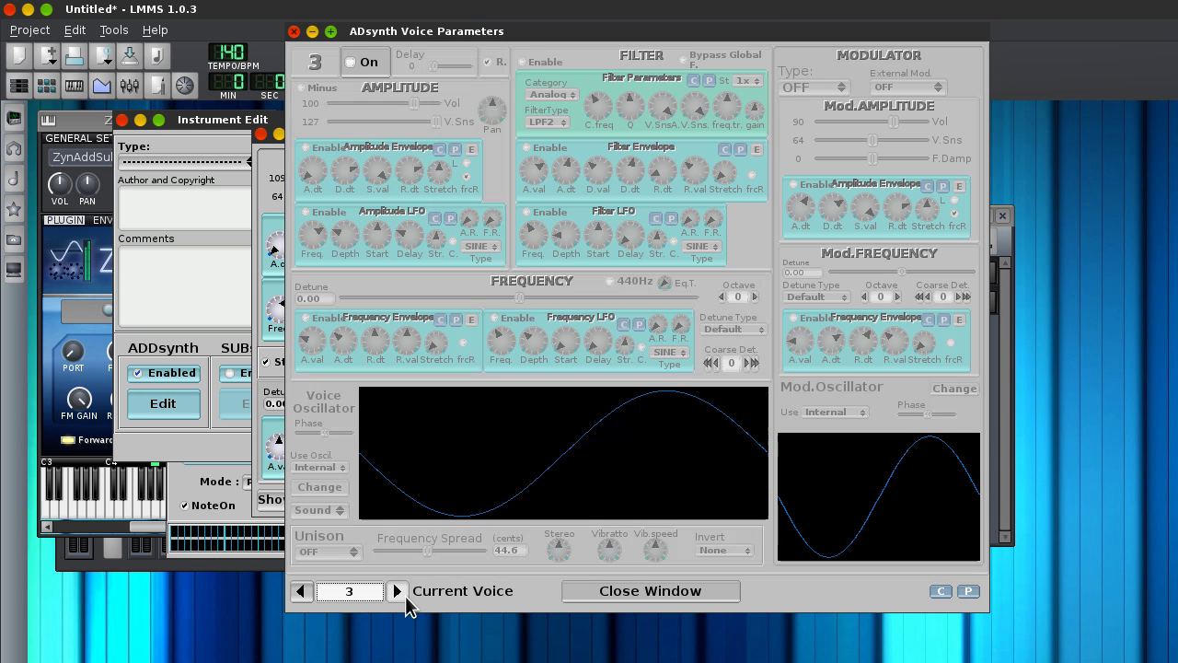
left_click(357, 63)
left_click(314, 467)
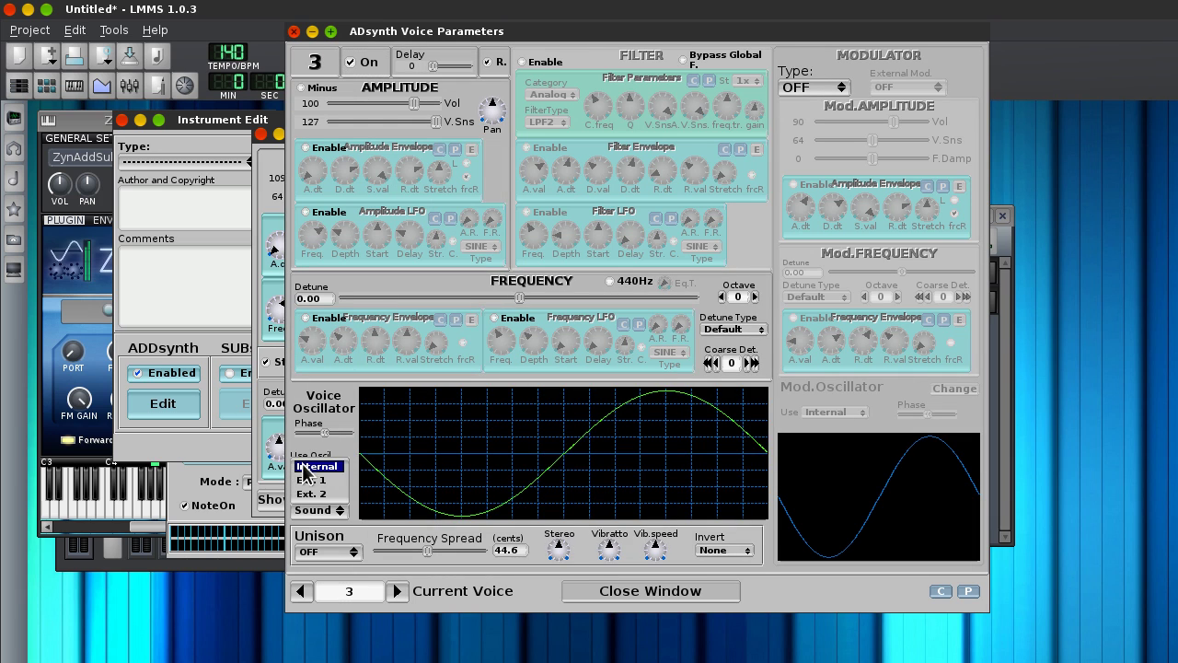
left_click(316, 485)
Detune voice 1 to -7.44 and voice 3 to 7.44.
left_click(308, 590)
left_click(308, 588)
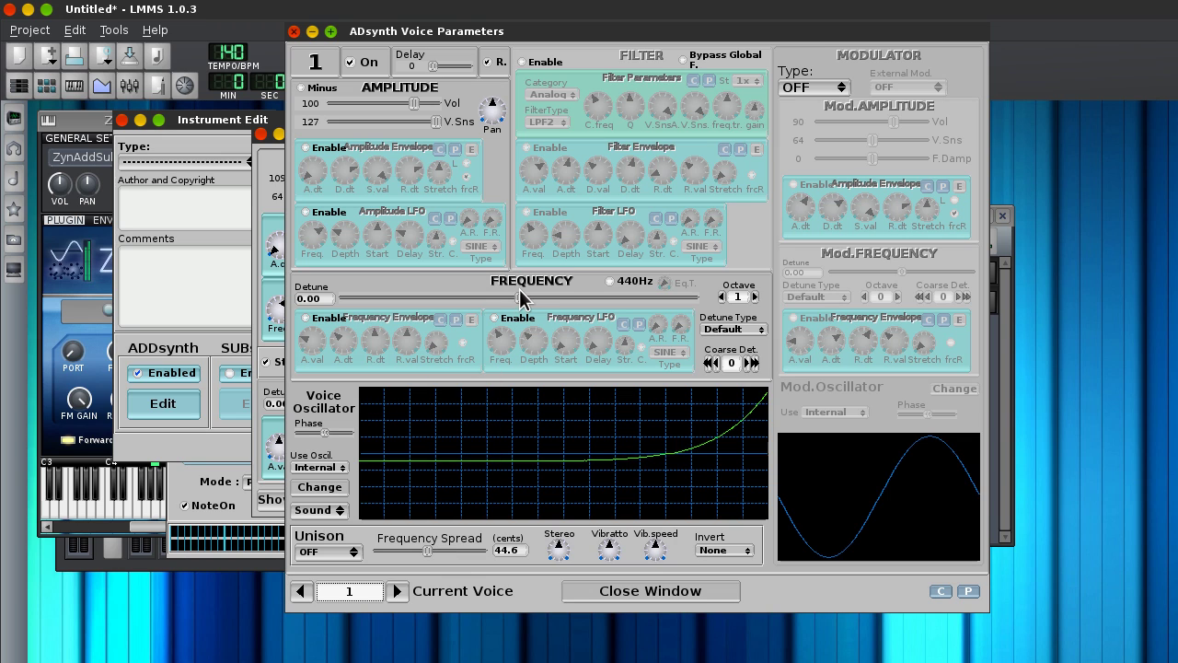
left_click_drag(514, 300, 483, 301)
left_click(397, 591)
left_click(397, 591)
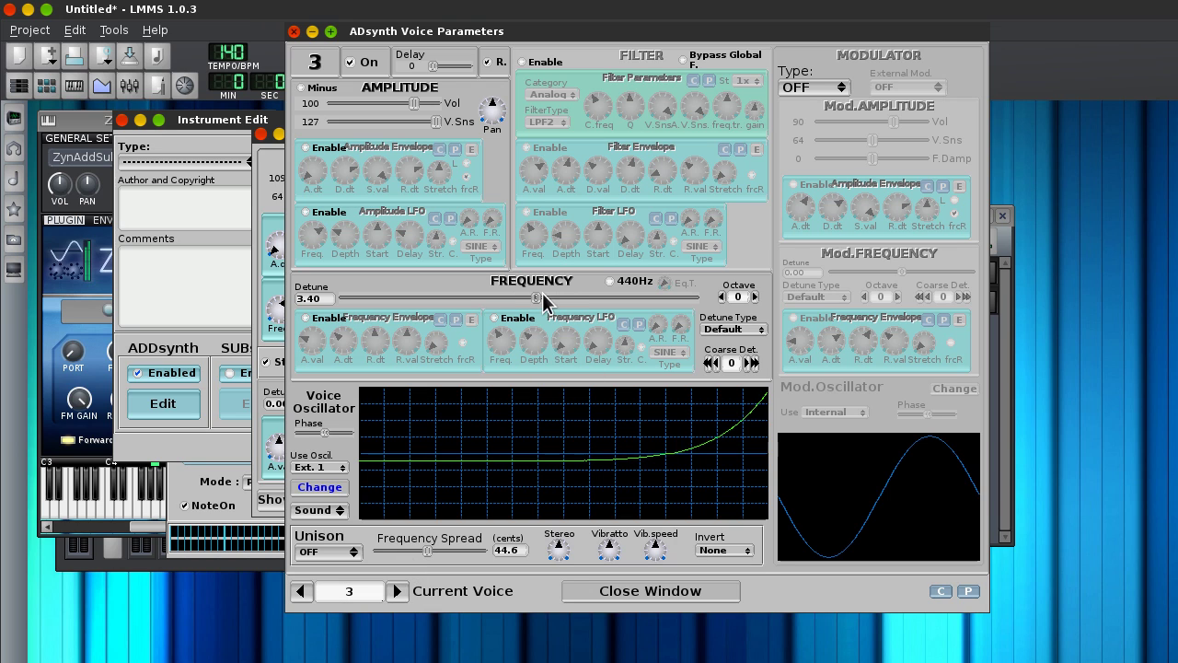
left_click_drag(543, 297, 564, 301)
Audition the three detuned voices with a series of test notes.
left_click(144, 512)
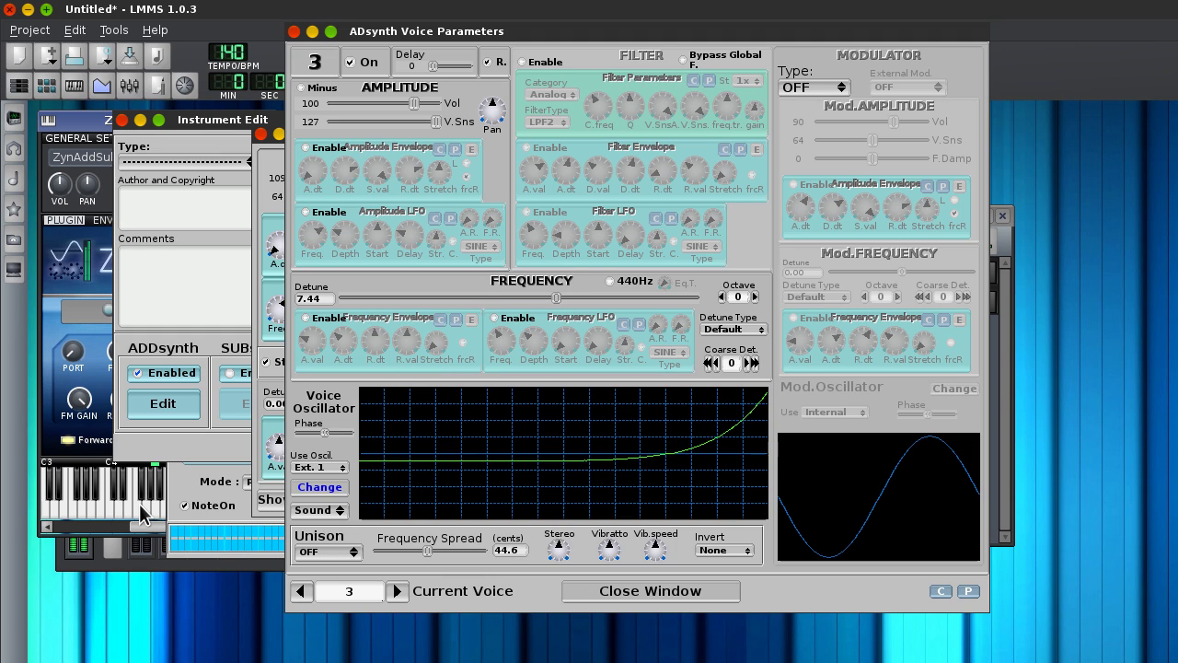
key("w")
key("e")
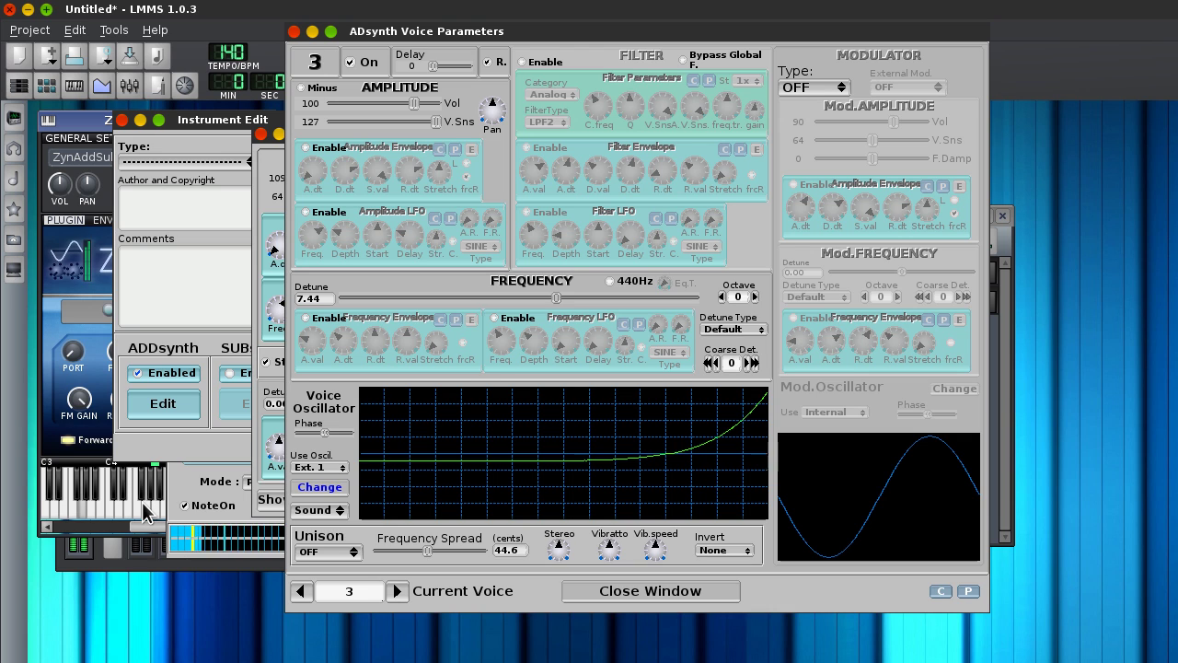
key("b")
key("v")
key("c")
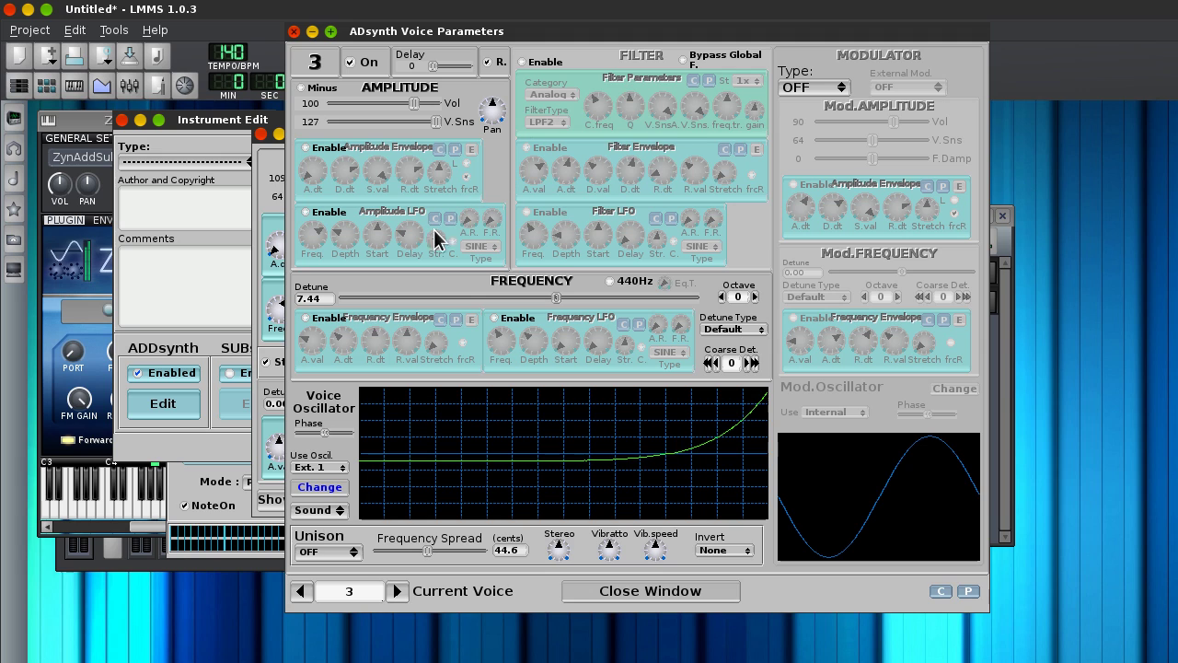
Compare the settings of voices 1, 2 and 3, return to voice 1, and play test notes.
left_click(303, 591)
left_click(303, 591)
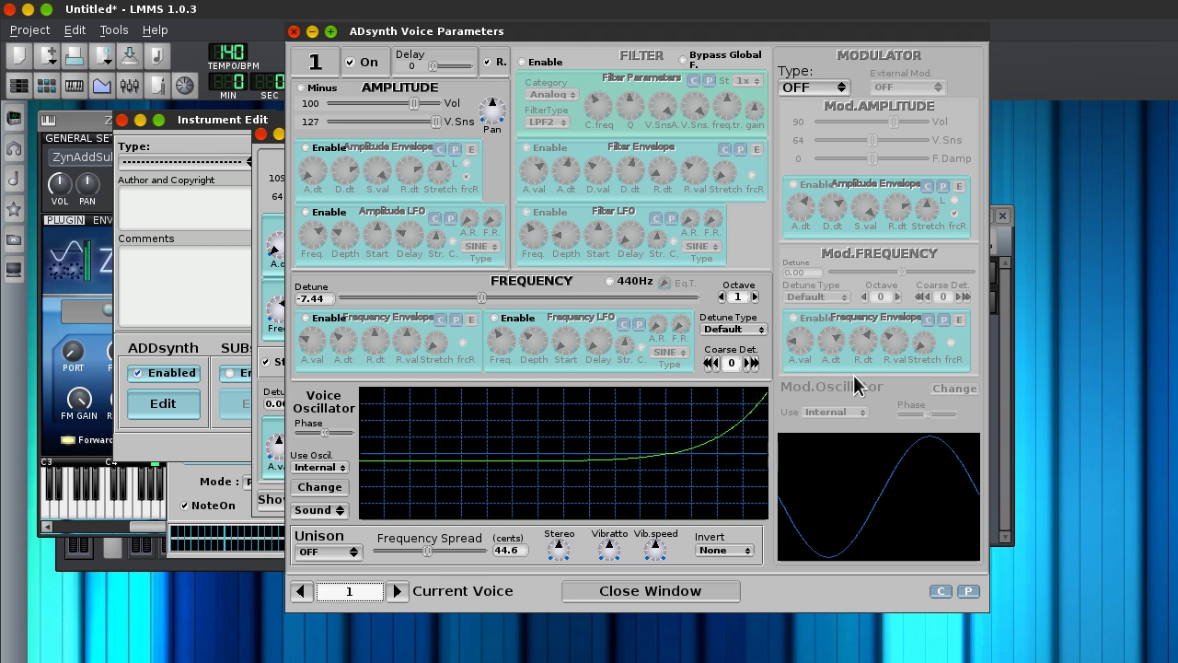
left_click(398, 591)
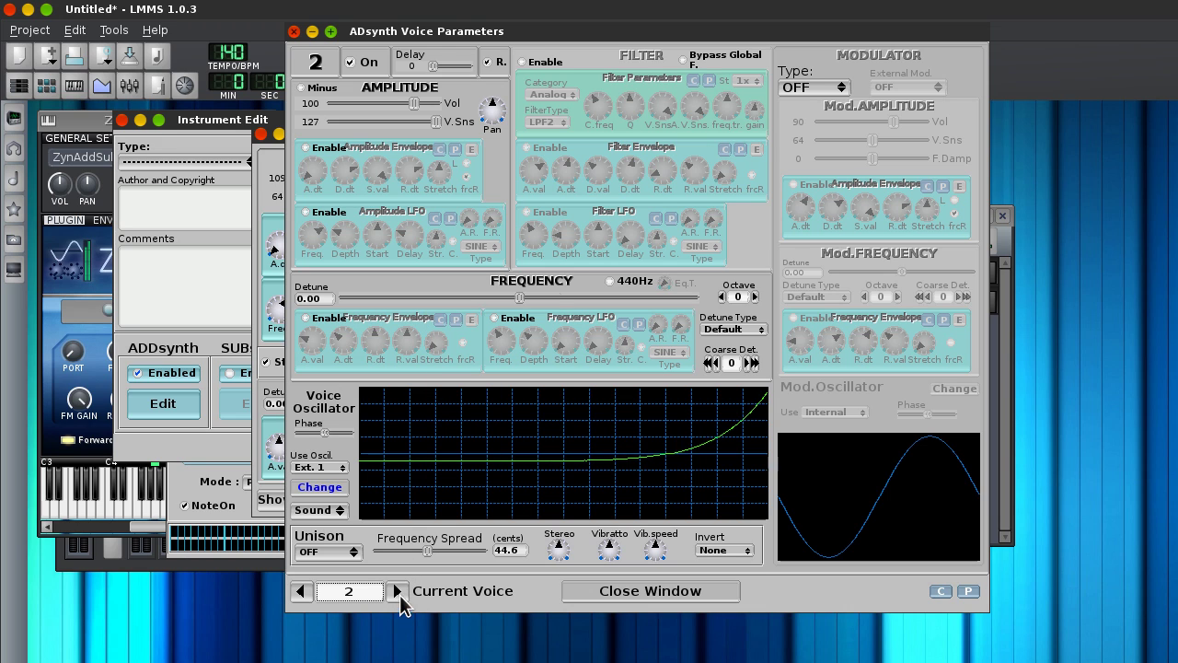
left_click(399, 594)
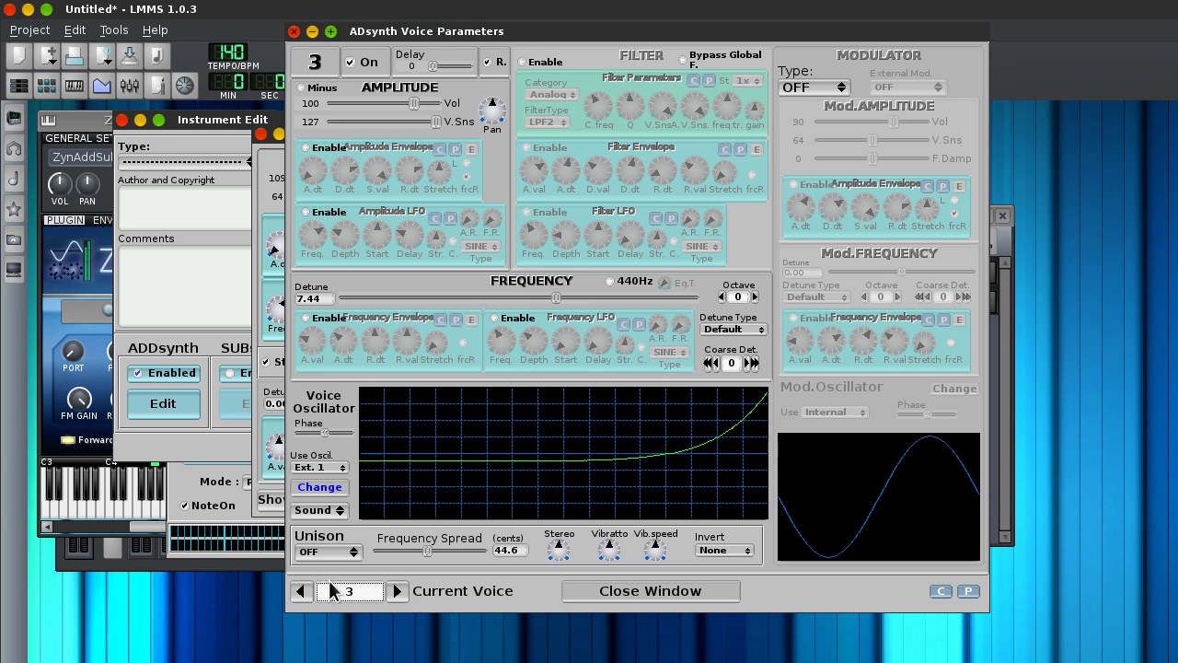
left_click(302, 592)
left_click(302, 592)
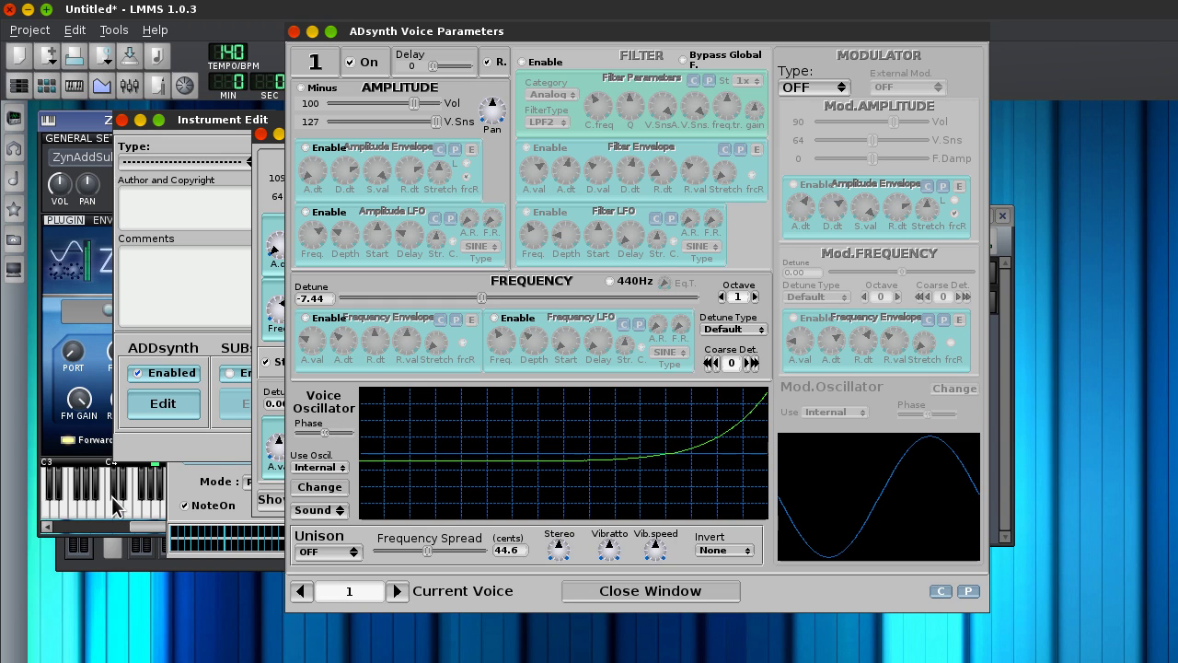
key("v")
left_click(115, 506)
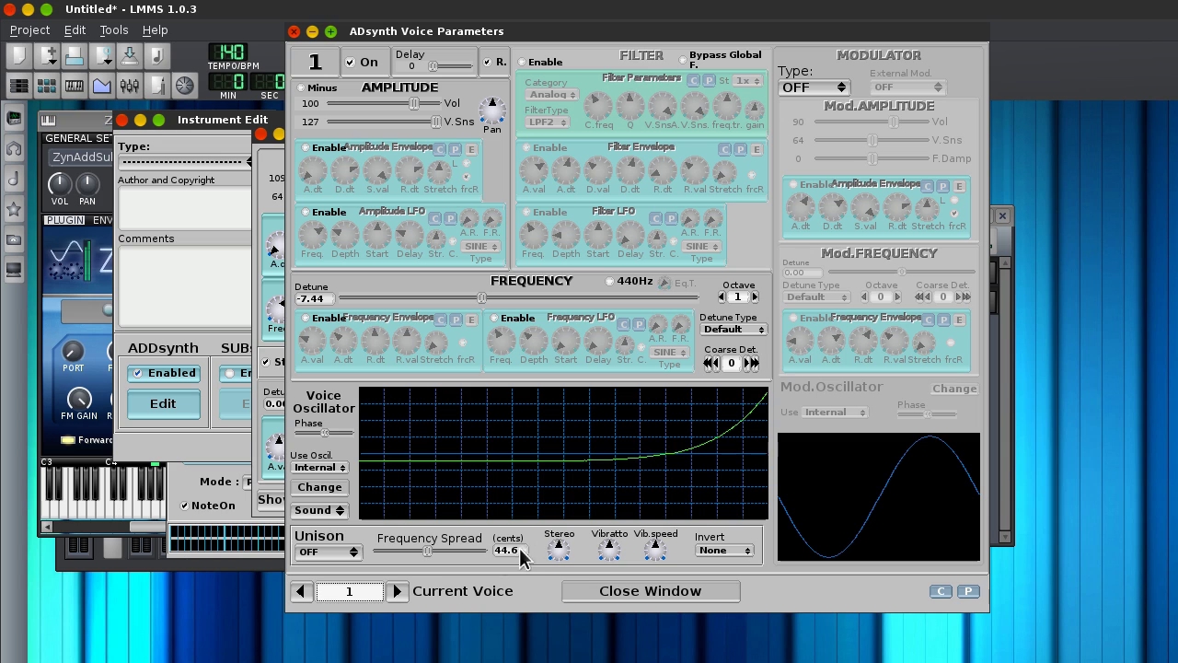
Set voice 1's unison to size 2 and play a test note.
left_click(340, 552)
left_click(313, 566)
left_click(99, 506)
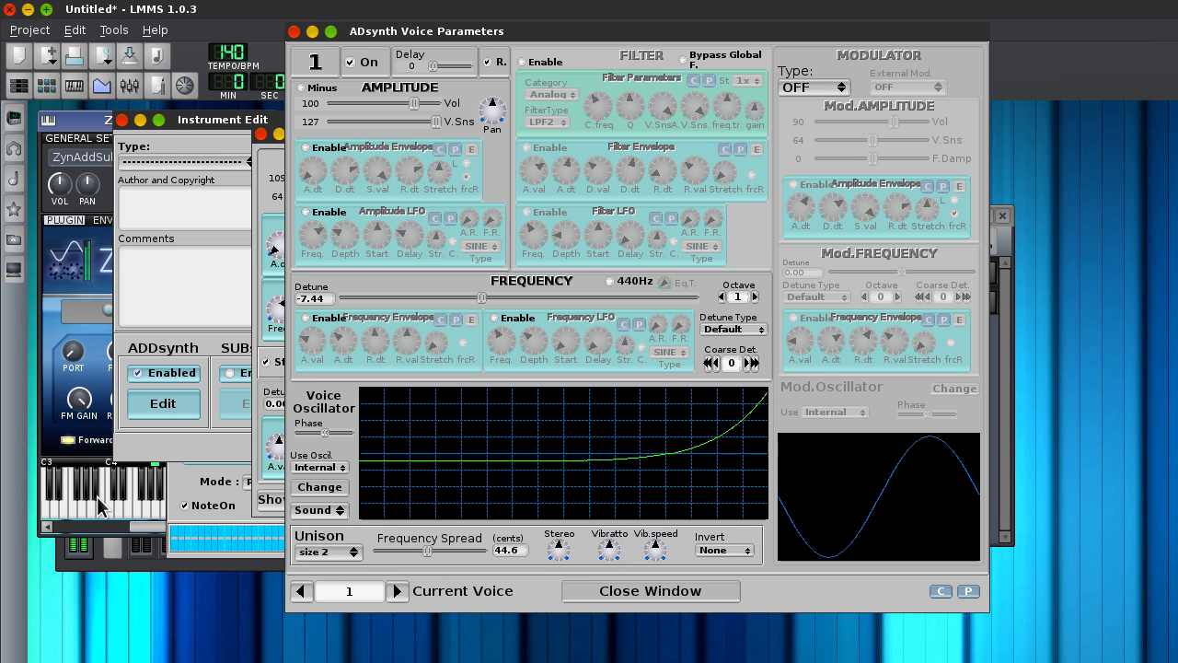
Set the unison of voices 2 and 3 to size 2, auditioning each change with a test note.
left_click(398, 591)
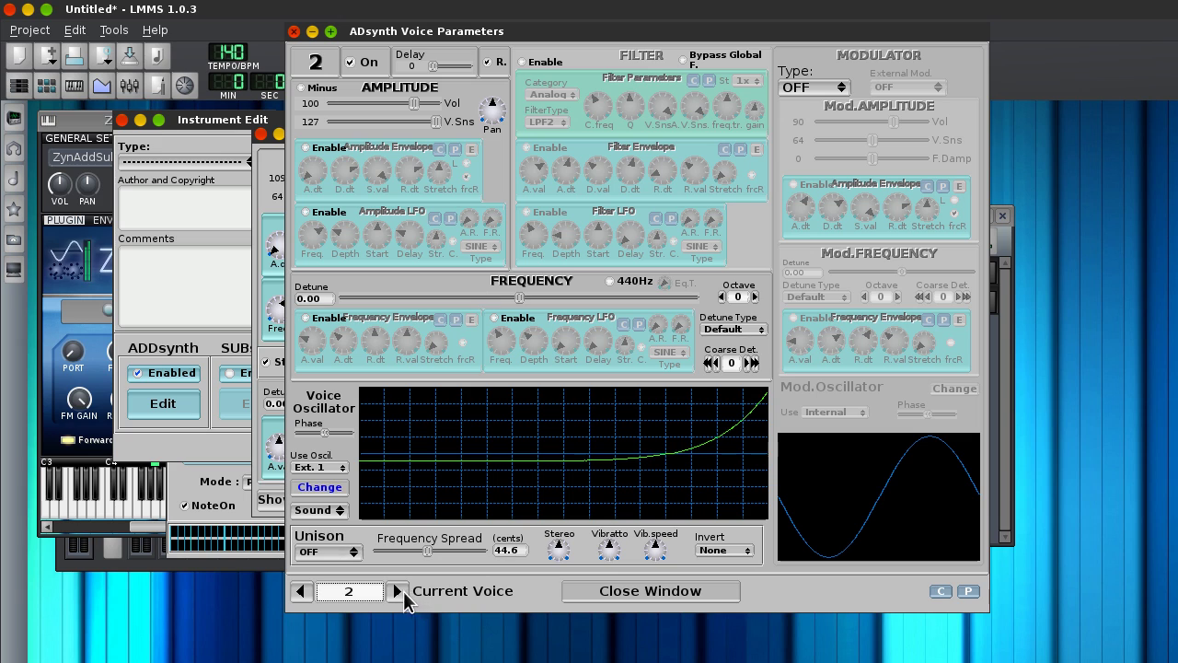
left_click(349, 551)
left_click(323, 564)
left_click(127, 506)
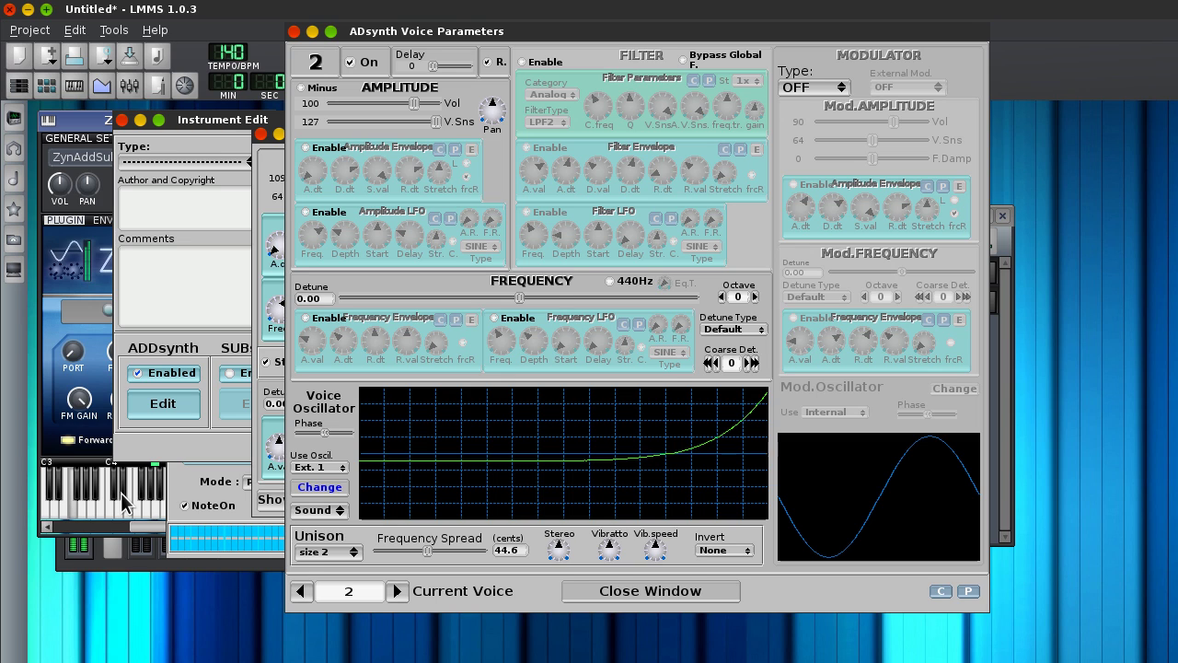
left_click(397, 591)
left_click(164, 515)
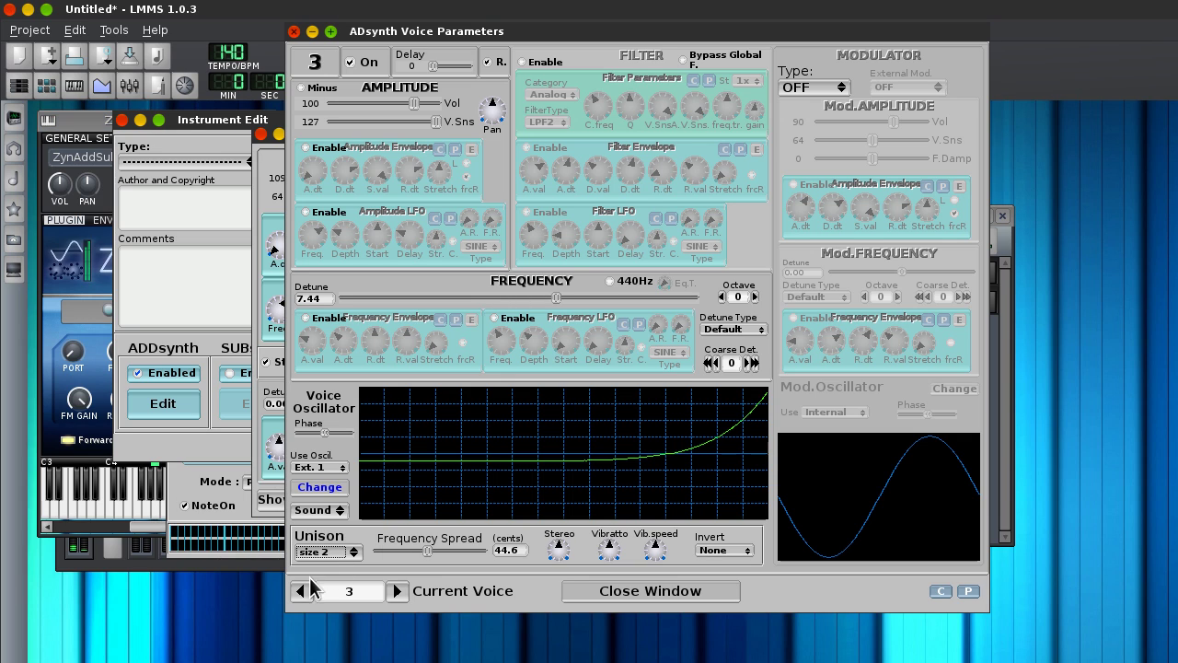
Set voice 1's octave back to 0 and audition the layered sound with test notes.
left_click(301, 591)
left_click(301, 591)
left_click(398, 591)
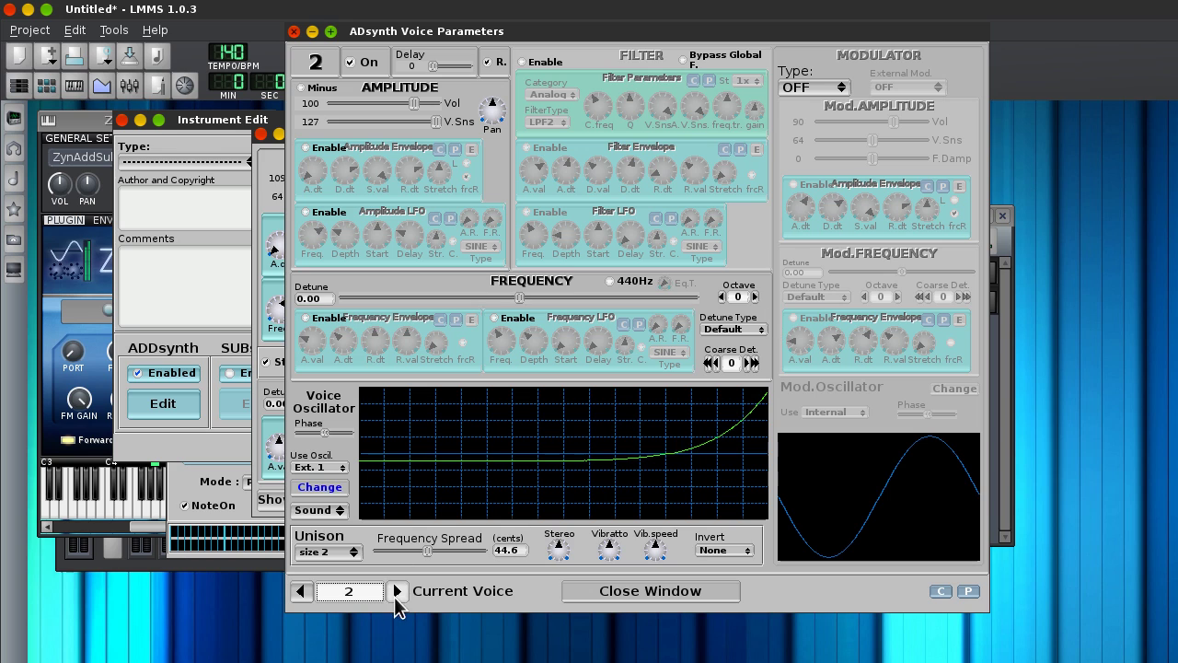
left_click(301, 591)
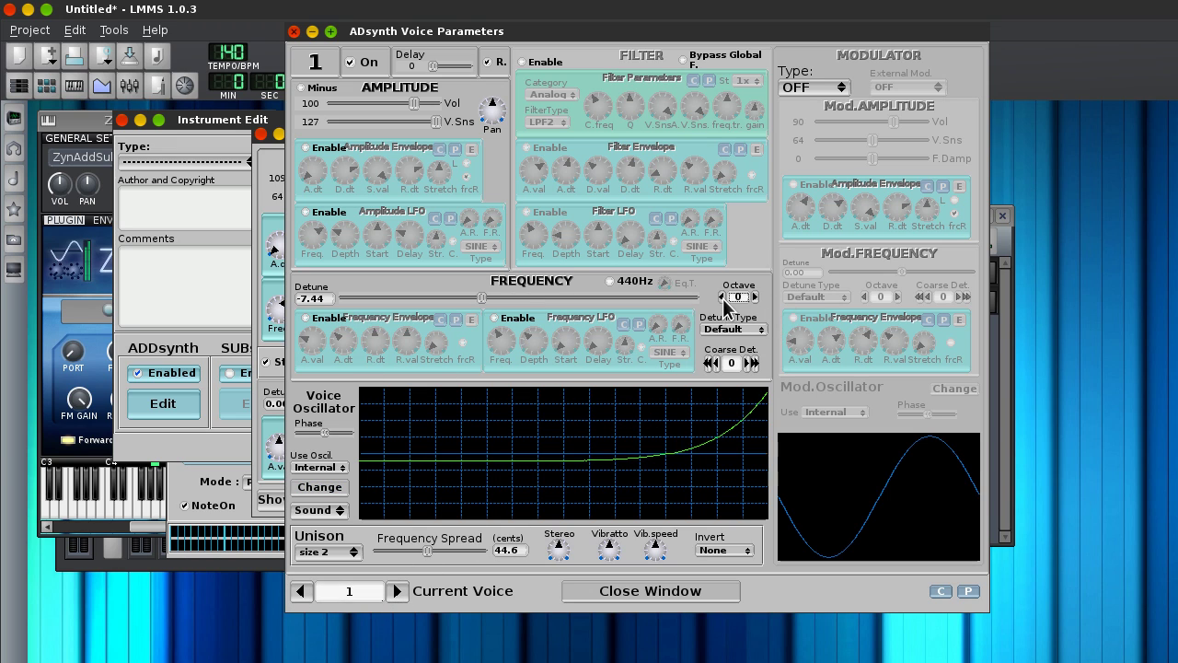
left_click(131, 487)
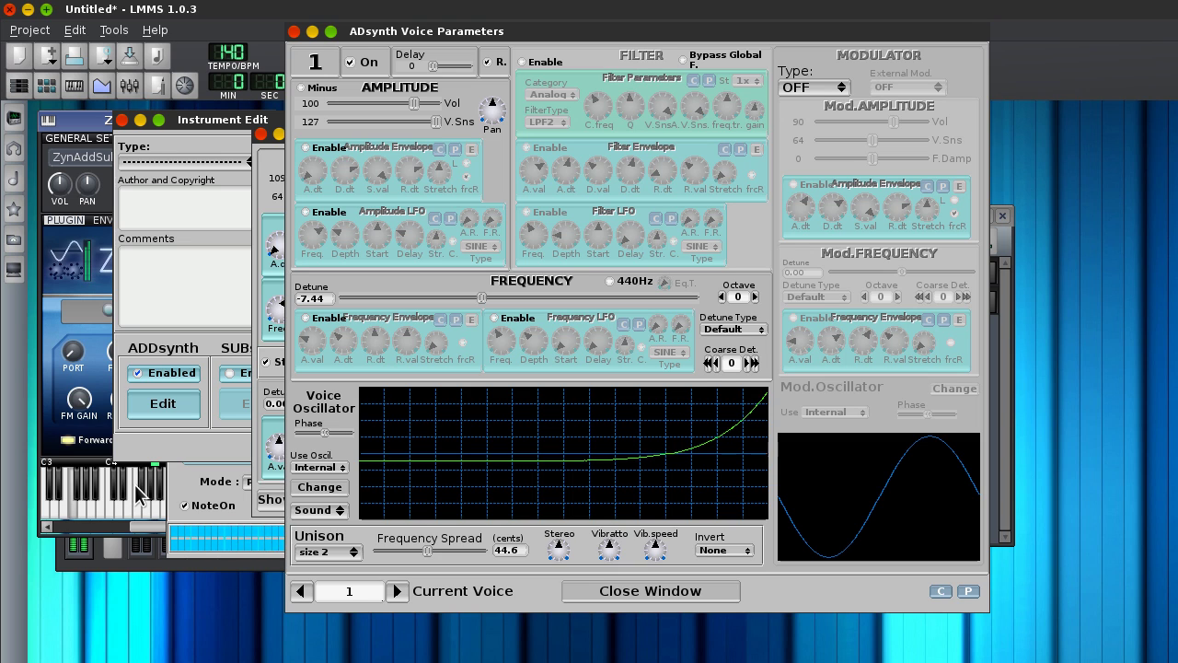
key("c")
key("x")
key("z")
key("x")
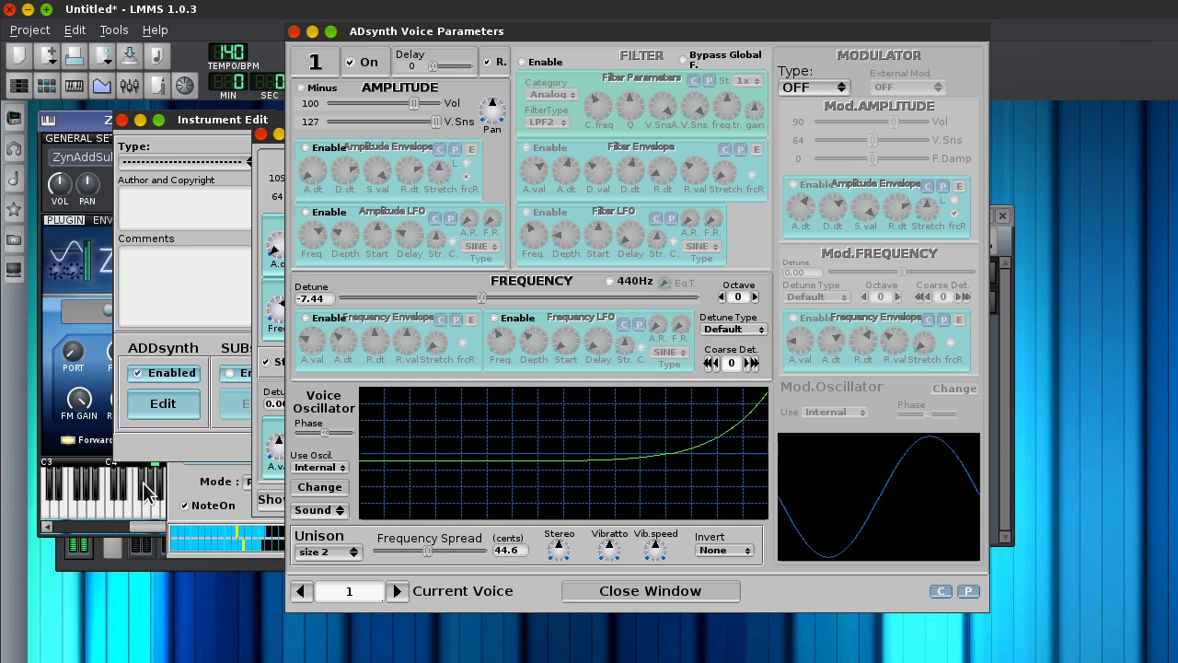
Check the ADsynth global parameters and return to the parameters of voice 1.
left_click(294, 32)
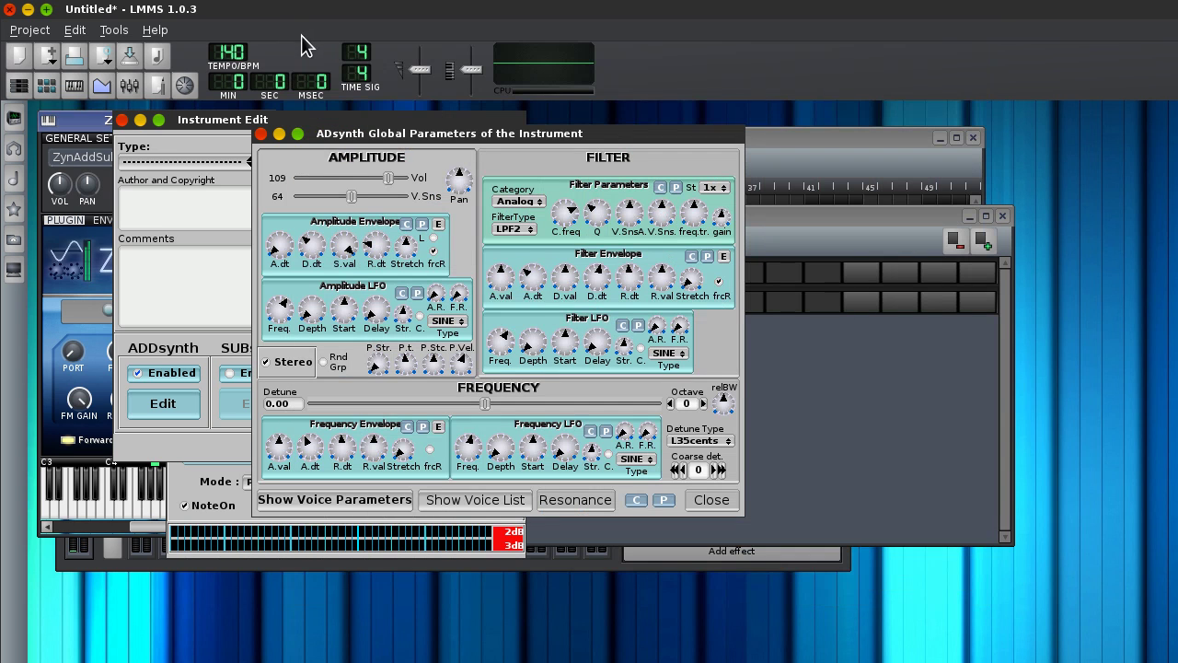
left_click(335, 500)
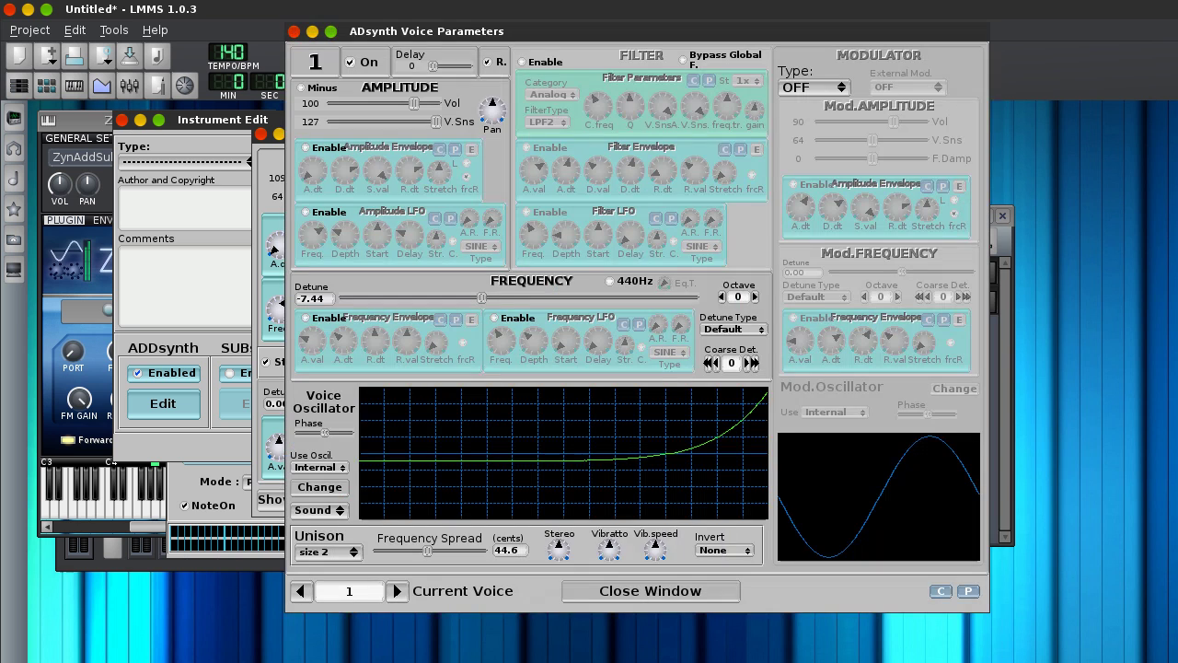
Switch the ADsynth global filter envelope to free mode, raise its first point above the centre line, and audition it with test notes.
left_click(294, 33)
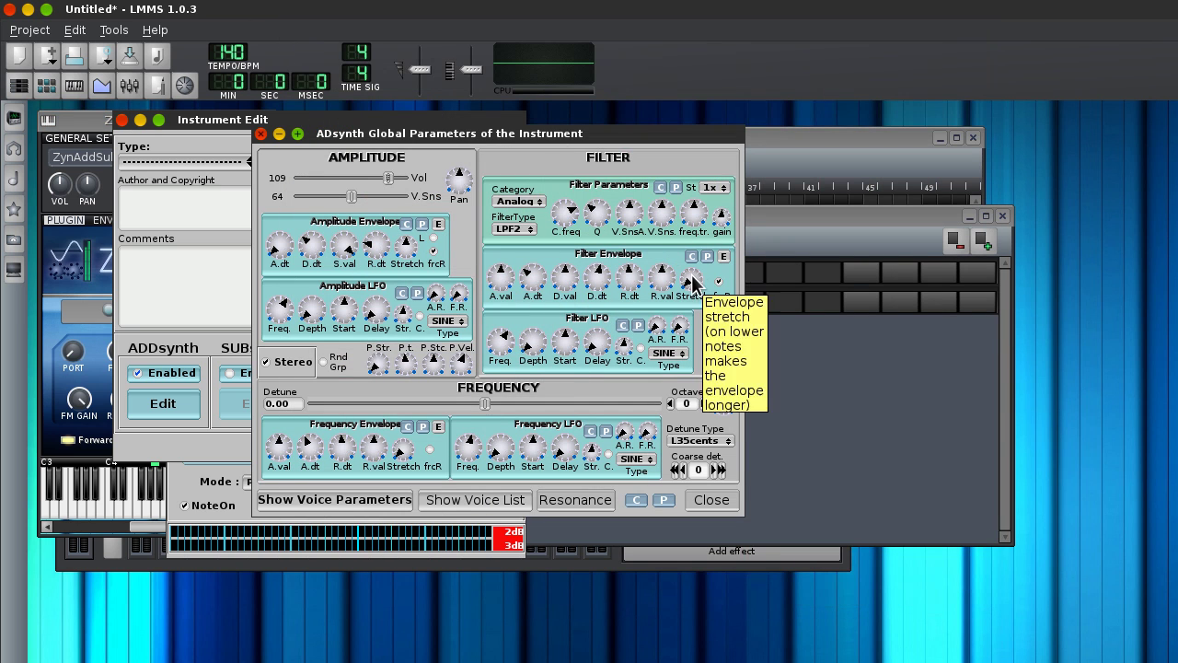
left_click(723, 256)
left_click(221, 393)
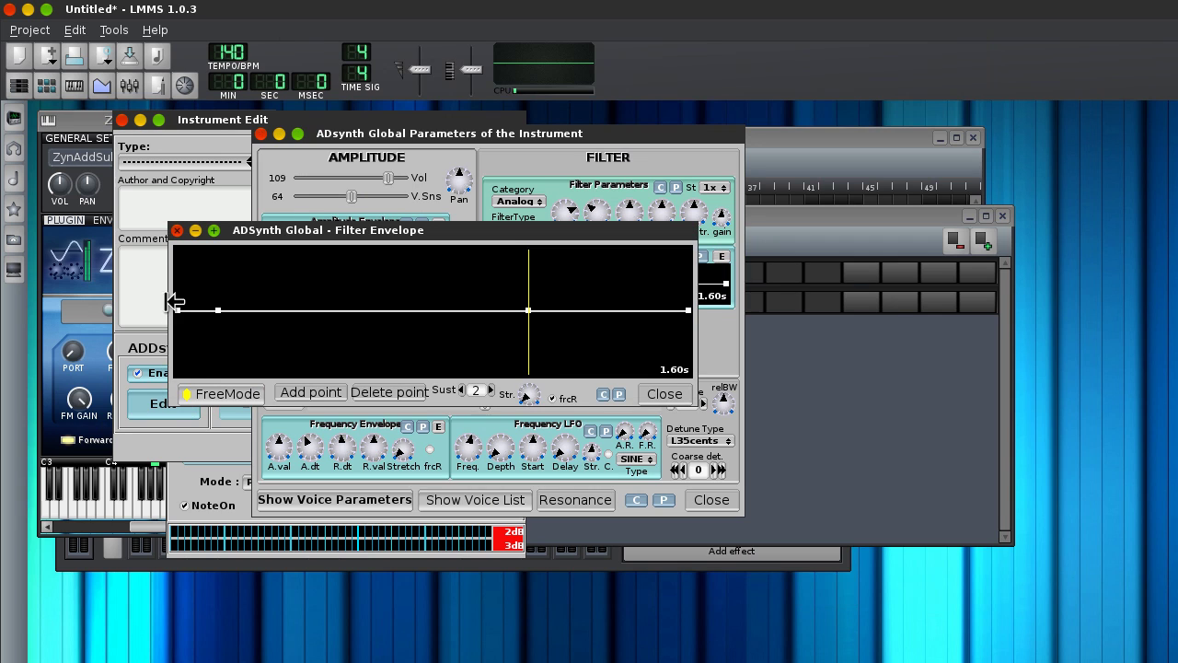
left_click_drag(180, 295, 180, 277)
left_click(93, 485)
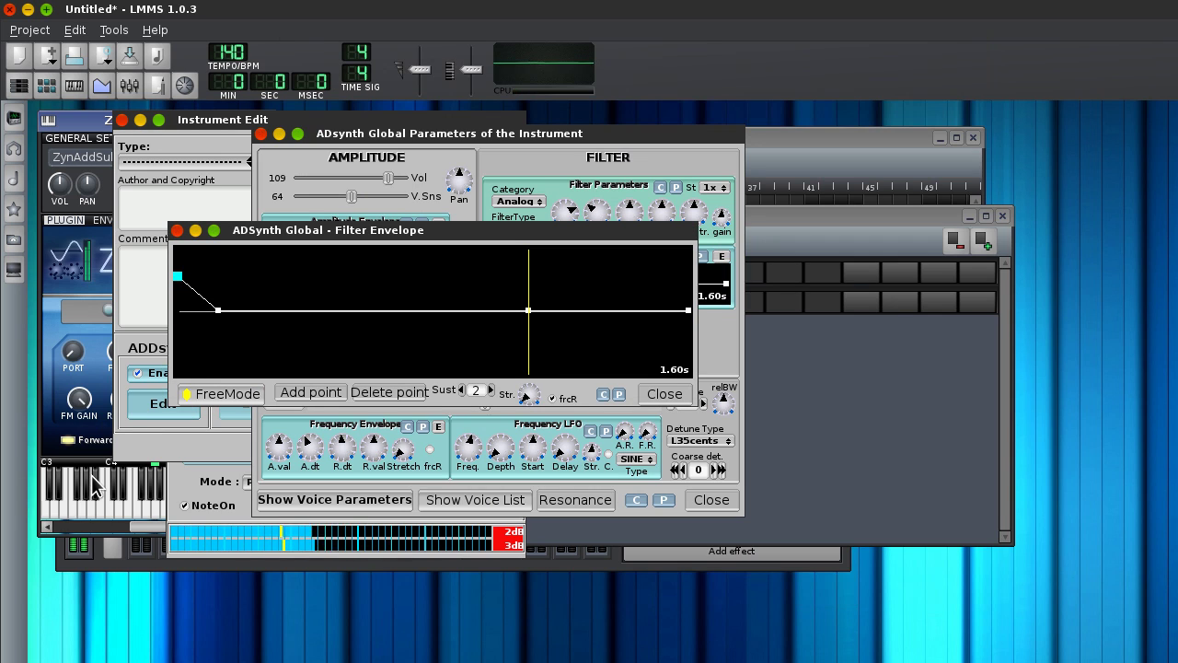
key("c")
key("x")
key("z")
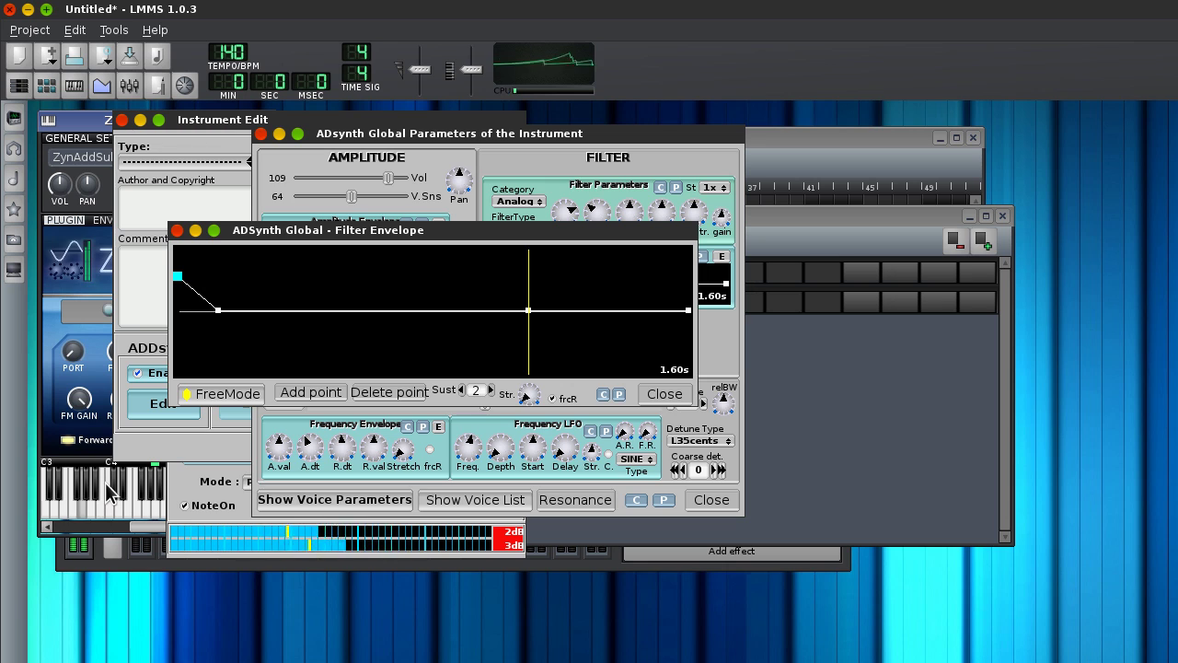
left_click(178, 230)
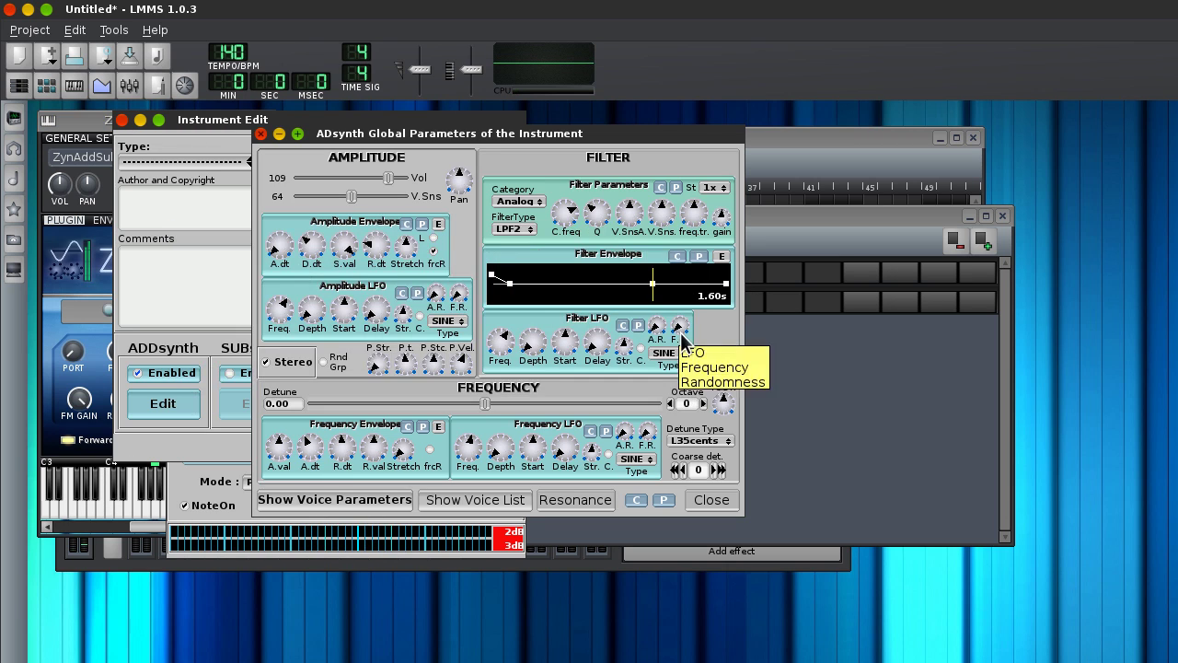
Set the ADsynth global octave to 1 and audition the sound with test notes.
left_click(144, 495)
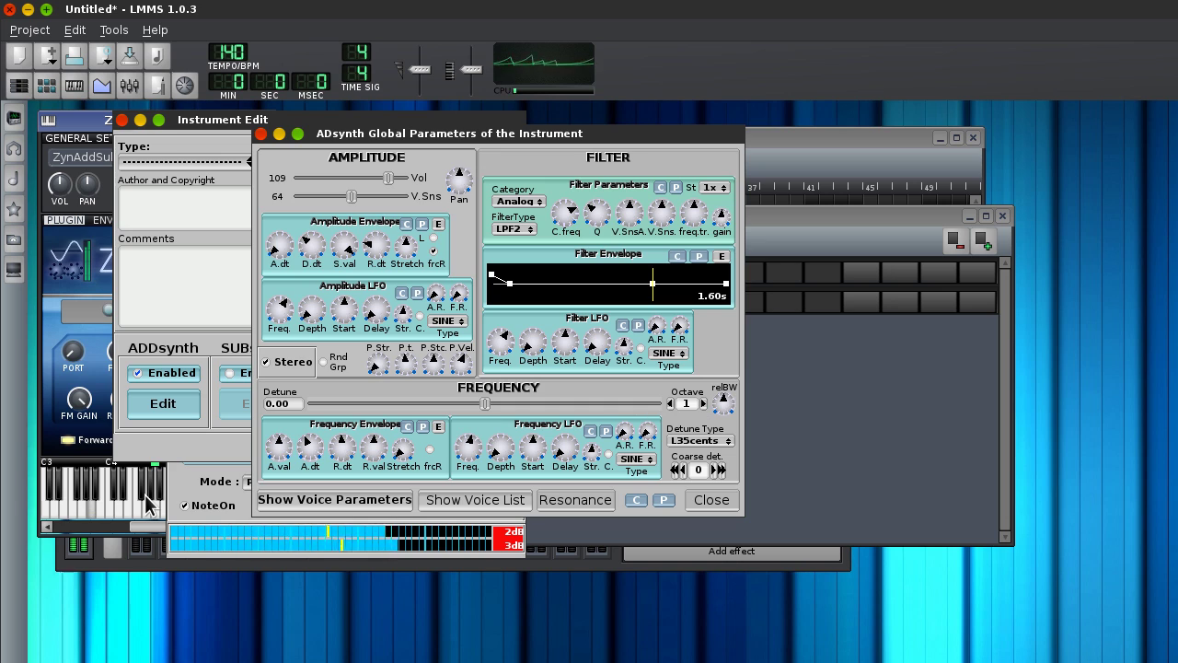
key("v")
key("c")
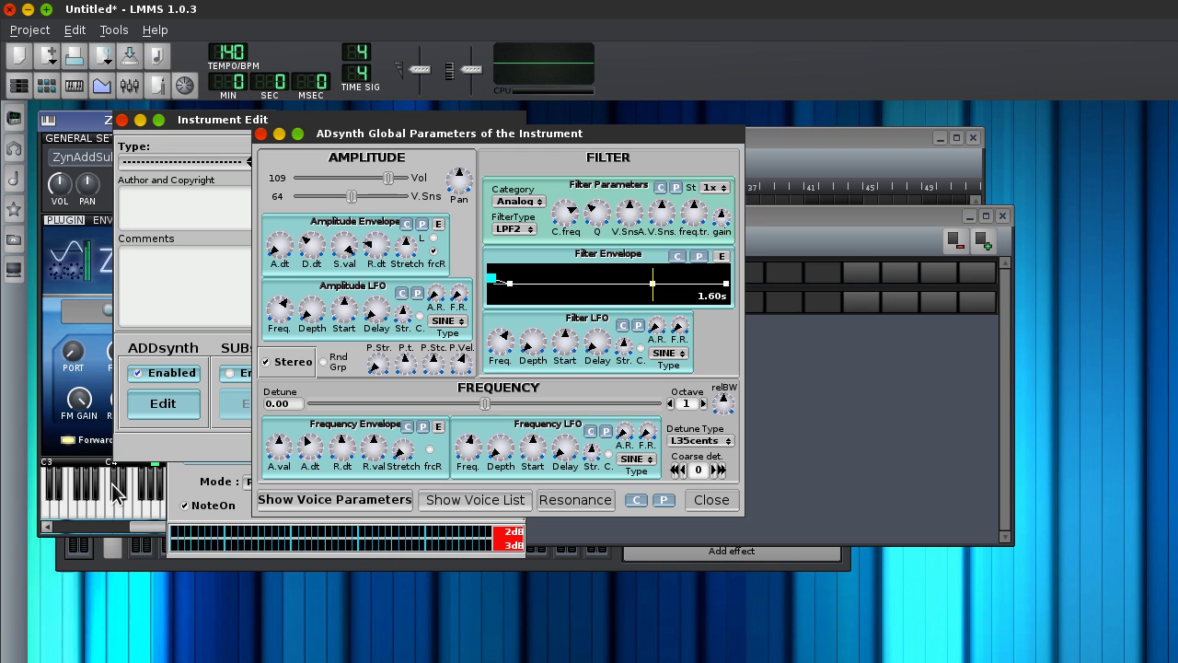
Fine-tune the height of the filter envelope's first point, auditioning each change with test notes.
key("b")
key("c")
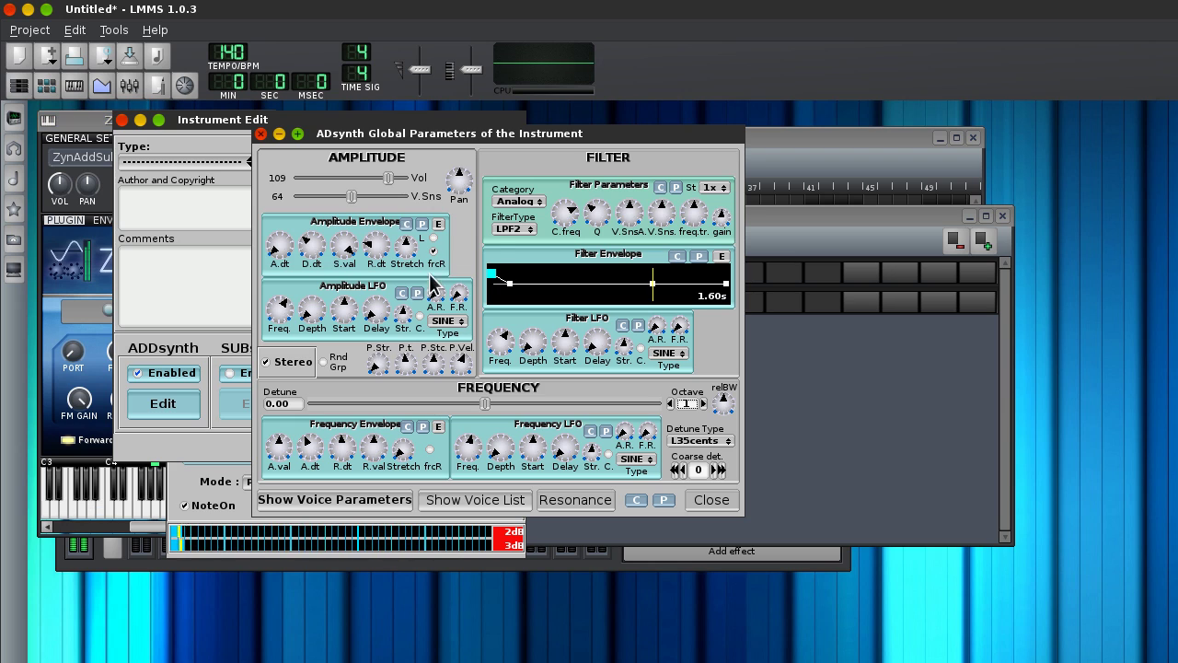
left_click(105, 491)
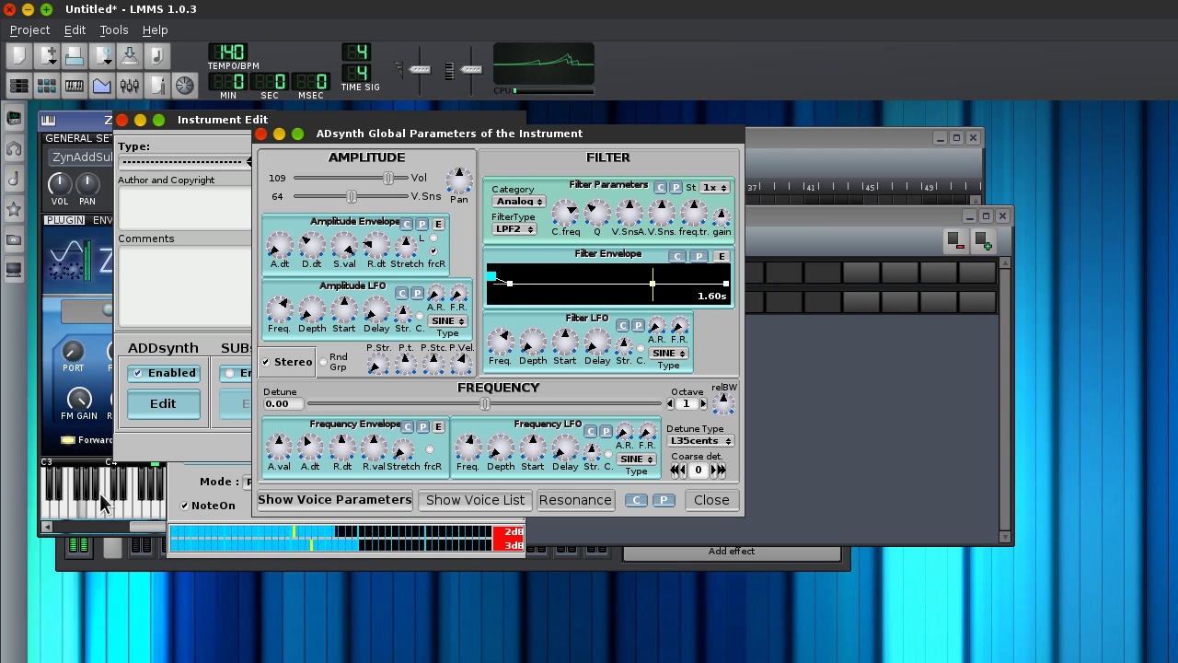
key("v")
key("c")
key("x")
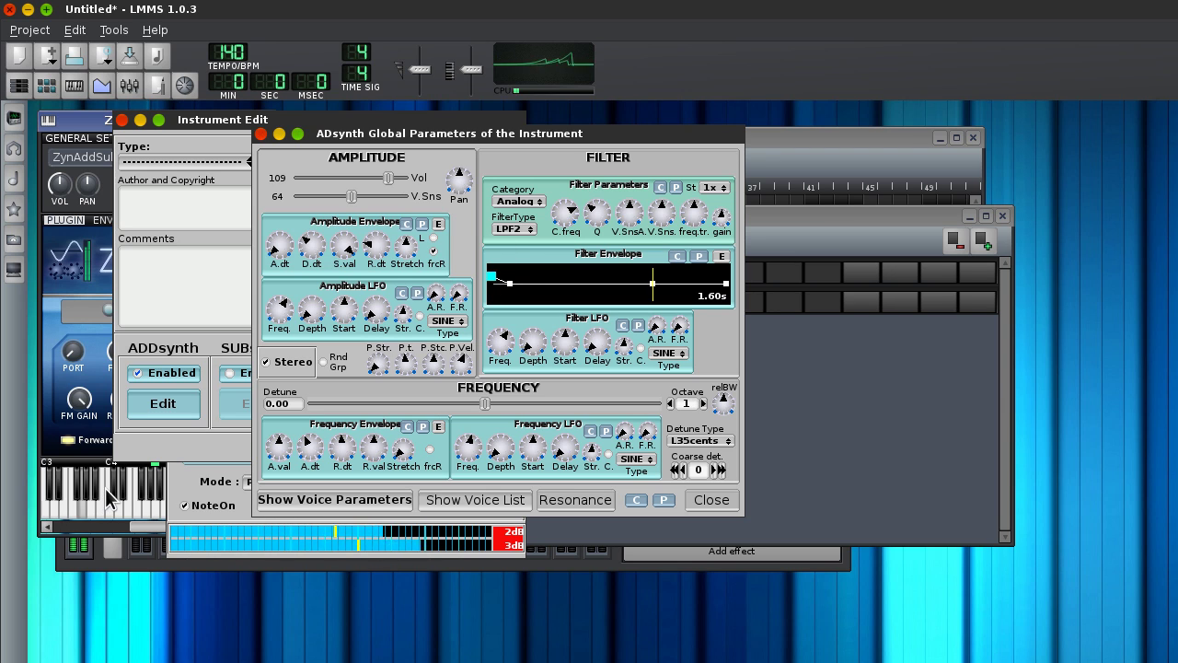
key("n")
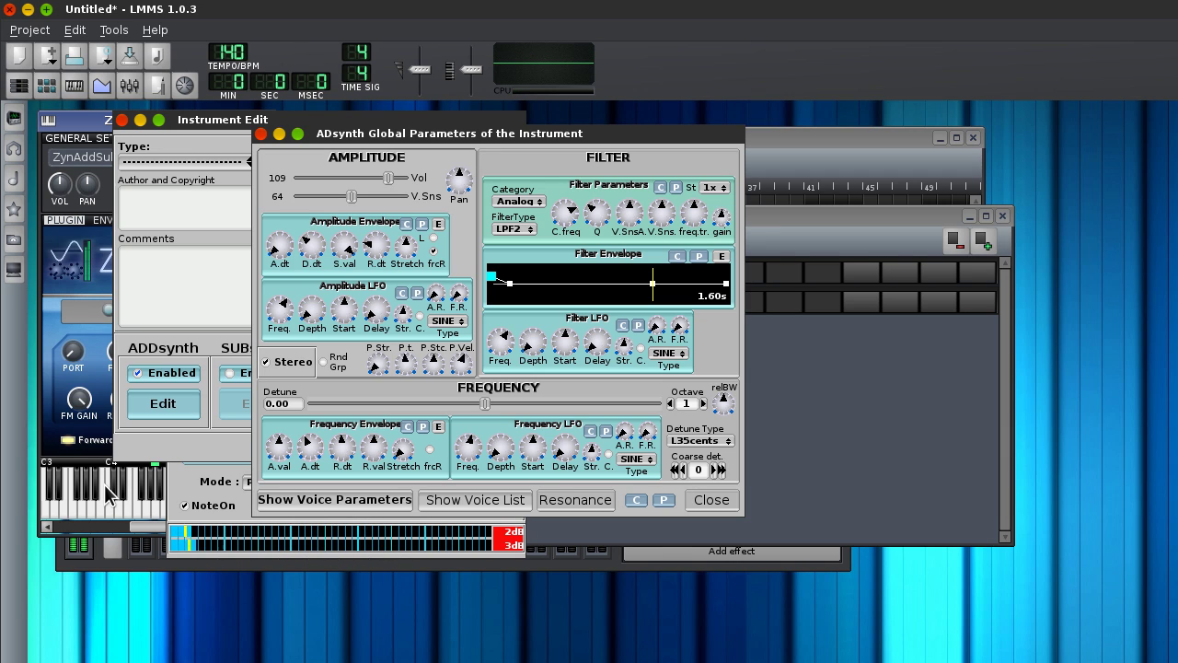
Try several depths for the global frequency LFO, auditioning each one with a test note.
left_click(419, 396)
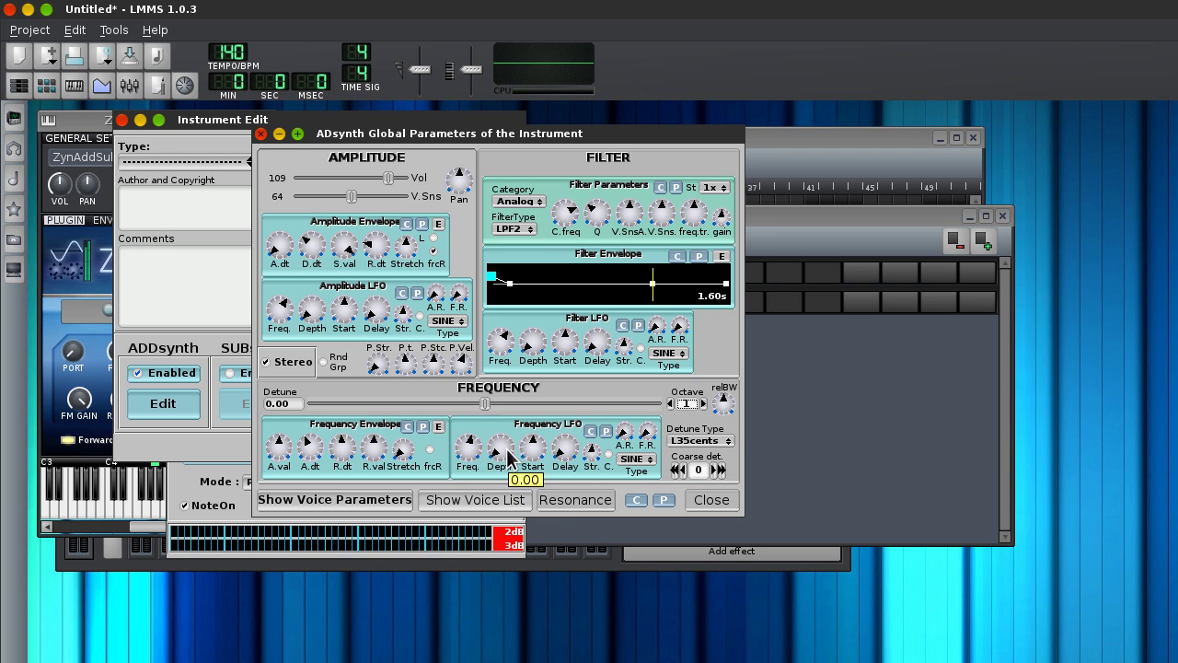
left_click(127, 497)
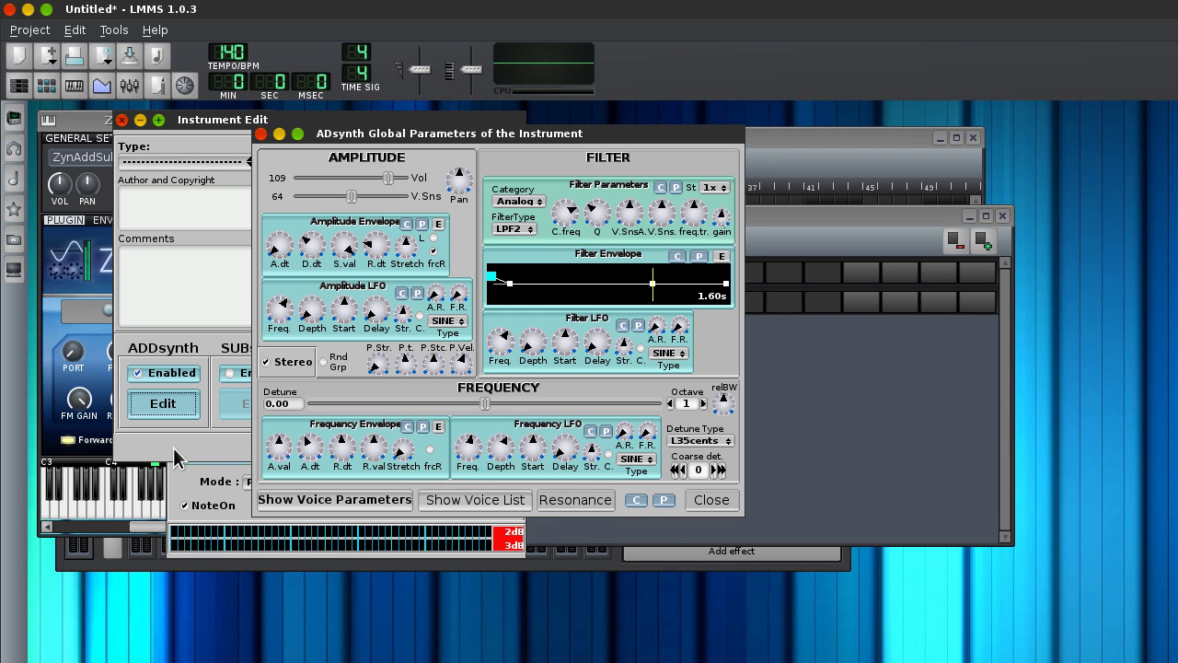
left_click(129, 500)
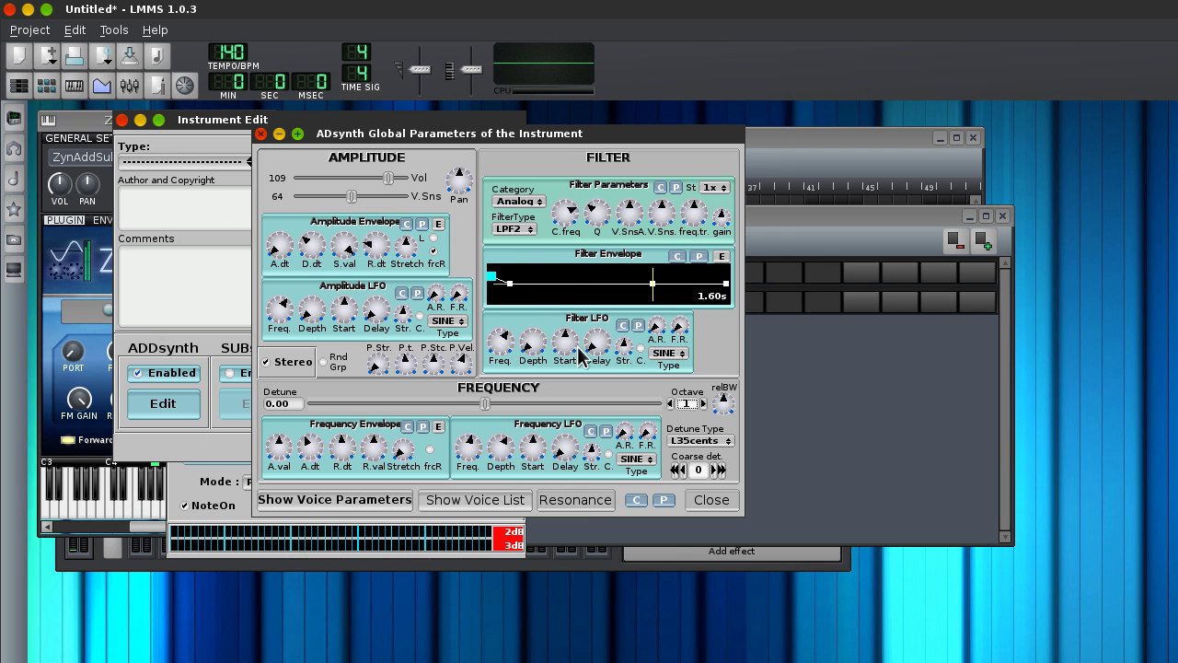
left_click(144, 481)
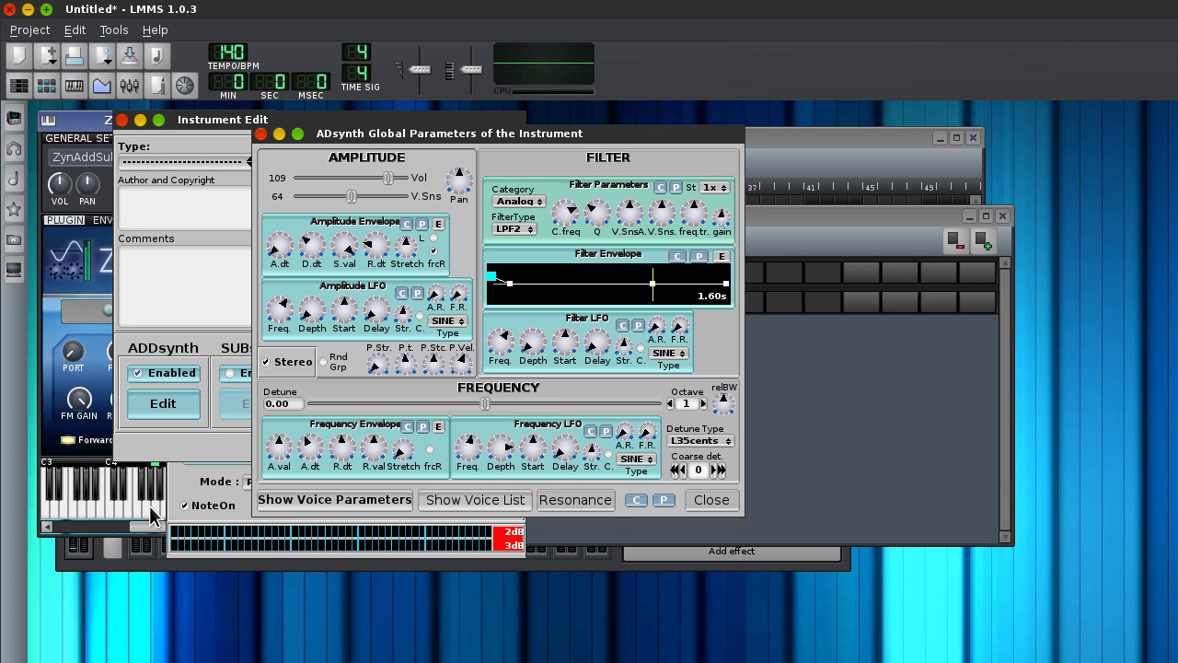
left_click(149, 504)
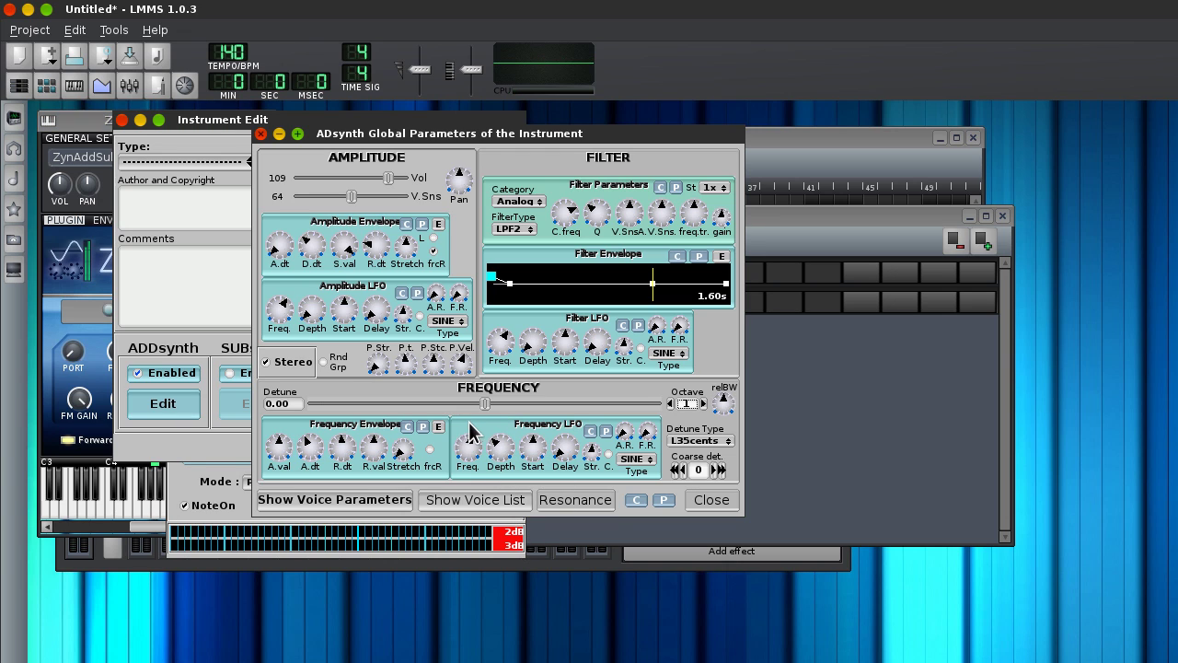
left_click(91, 490)
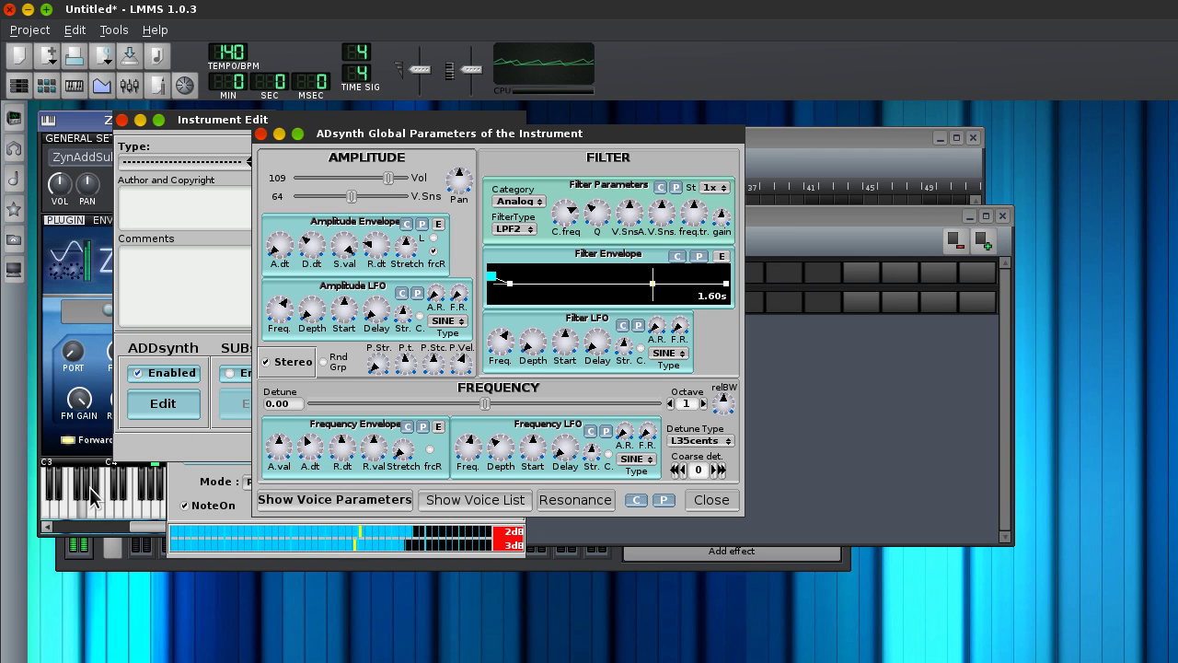
Set the frequency LFO's depth to 71.12 and its frequency to 0.61, auditioning each change with a test note.
left_click_drag(498, 448, 505, 405)
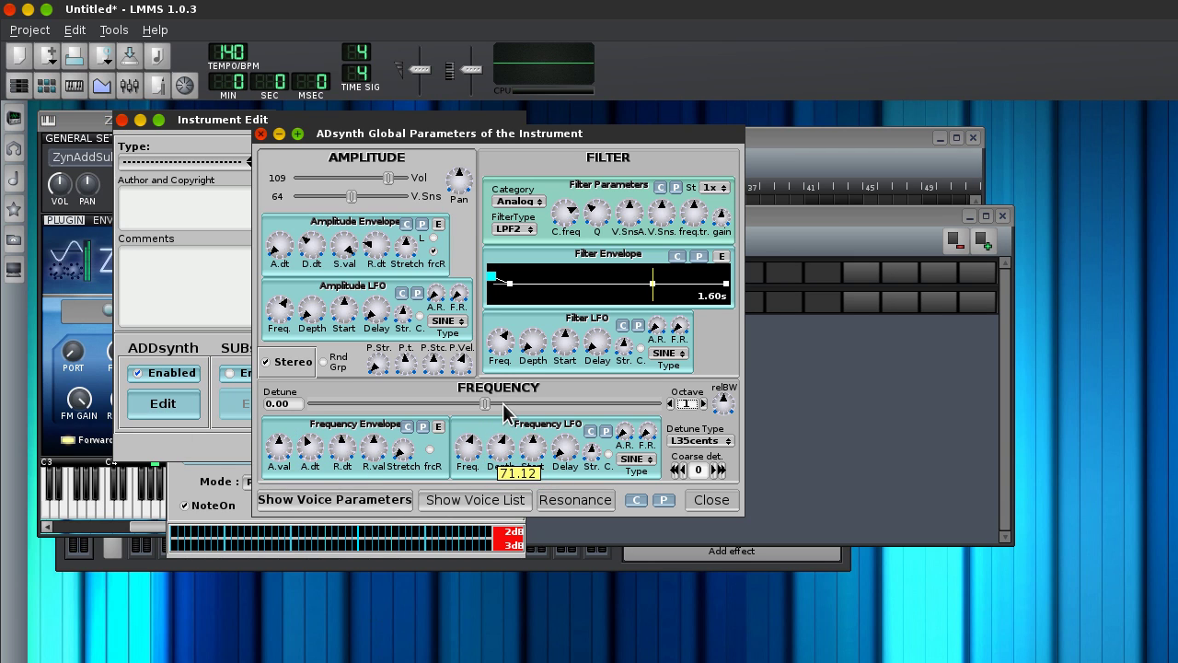
left_click(140, 491)
left_click_drag(468, 450, 465, 439)
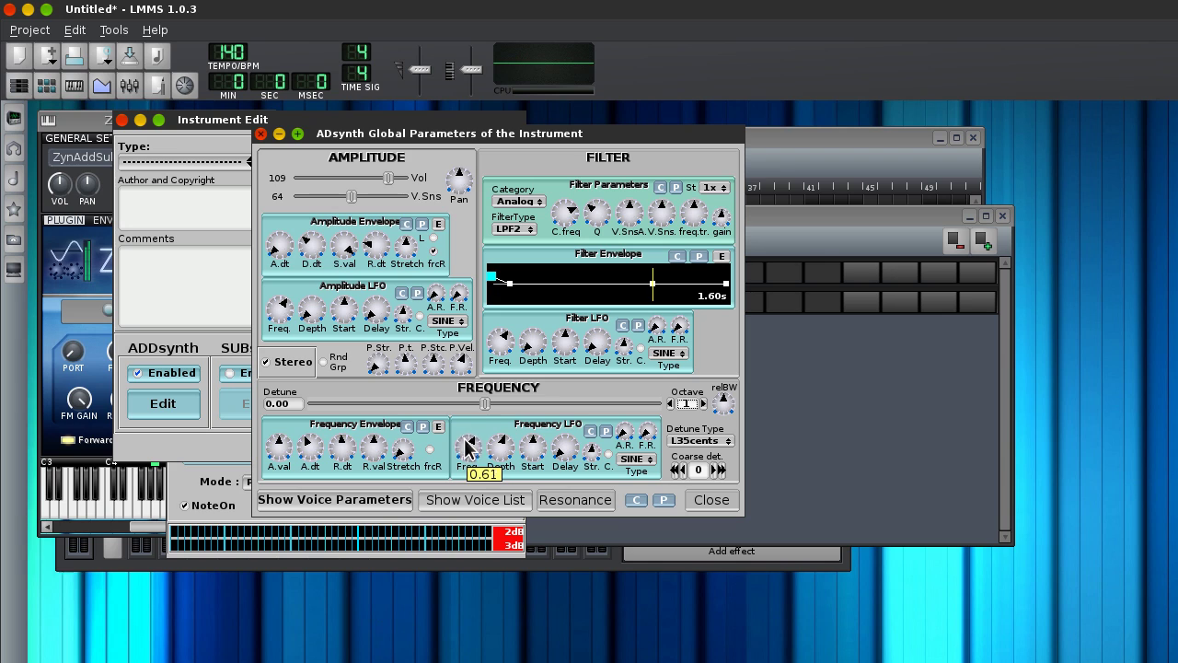
left_click(83, 502)
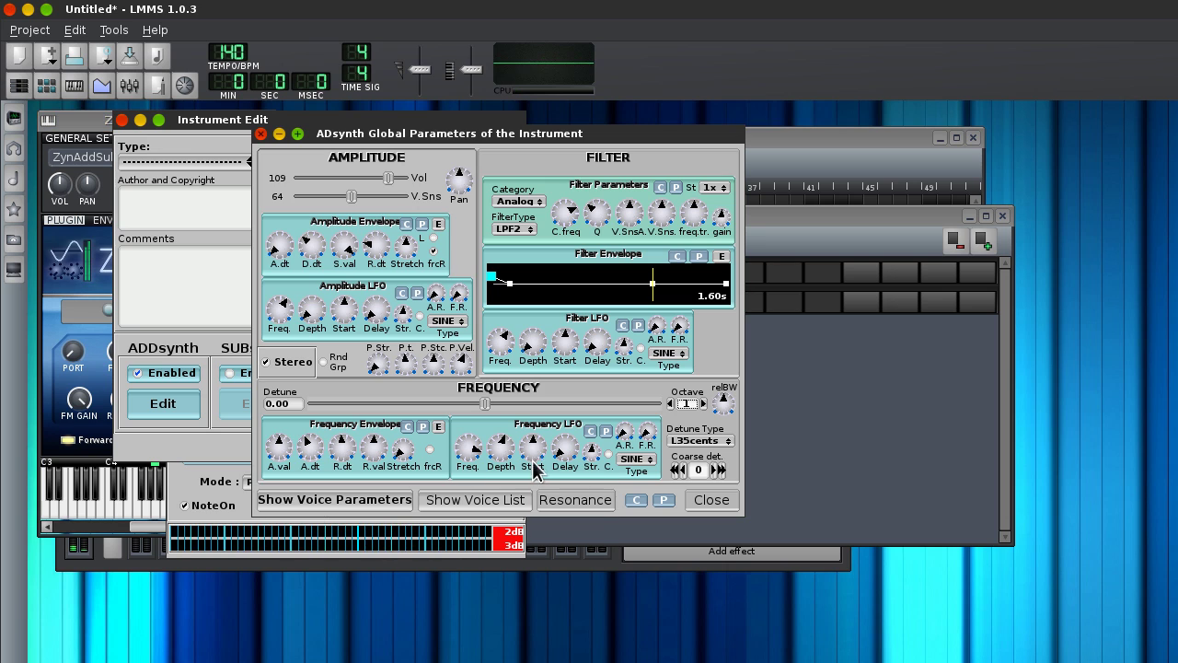
Play a test note, raise the frequency LFO's depth from its low setting, and audition the result.
left_click(63, 504)
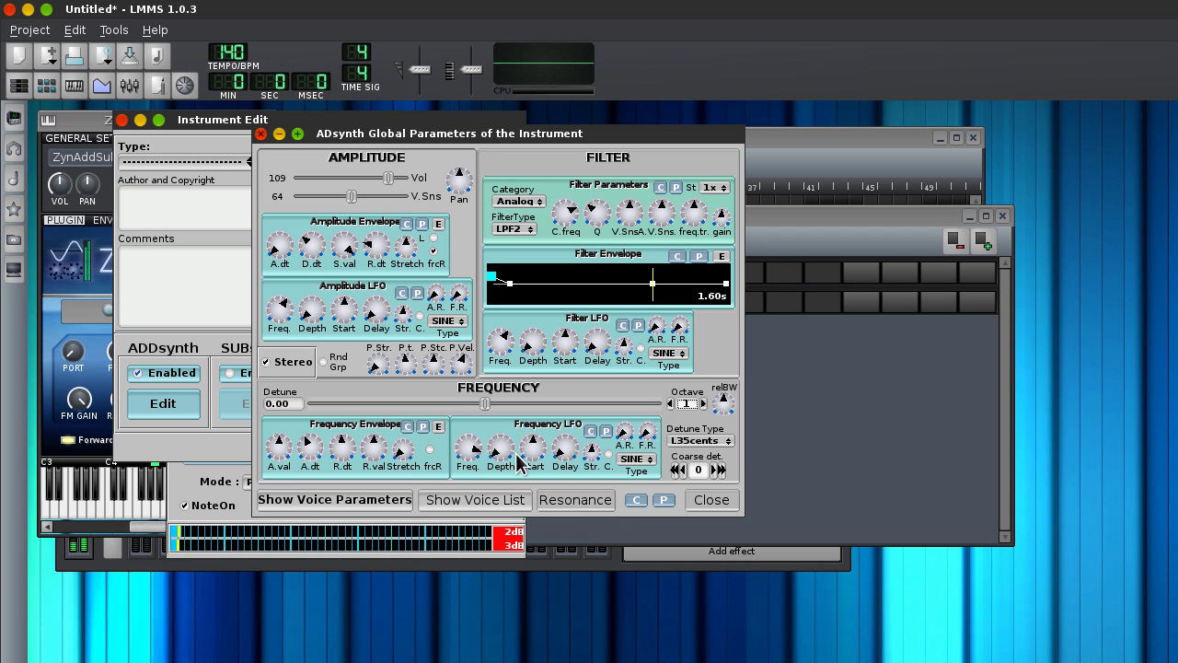
left_click_drag(510, 452, 513, 399)
left_click(146, 488)
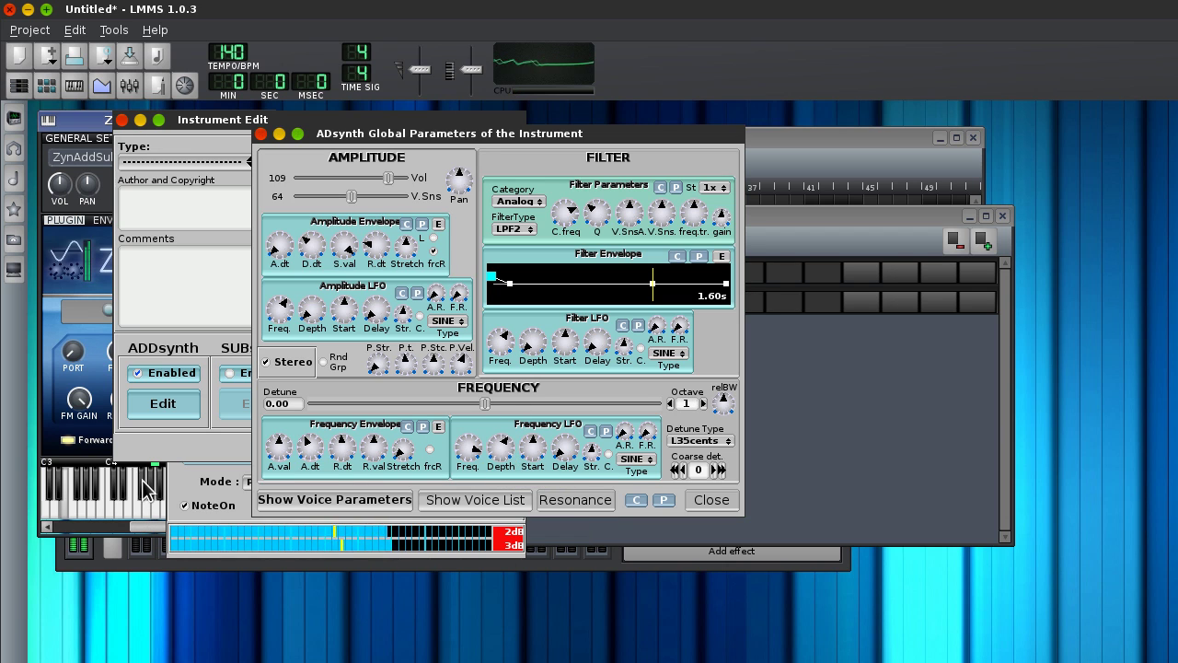
Try frequency LFO rates around 0.85 and 0.81, auditioning each one with a test note.
left_click(471, 449)
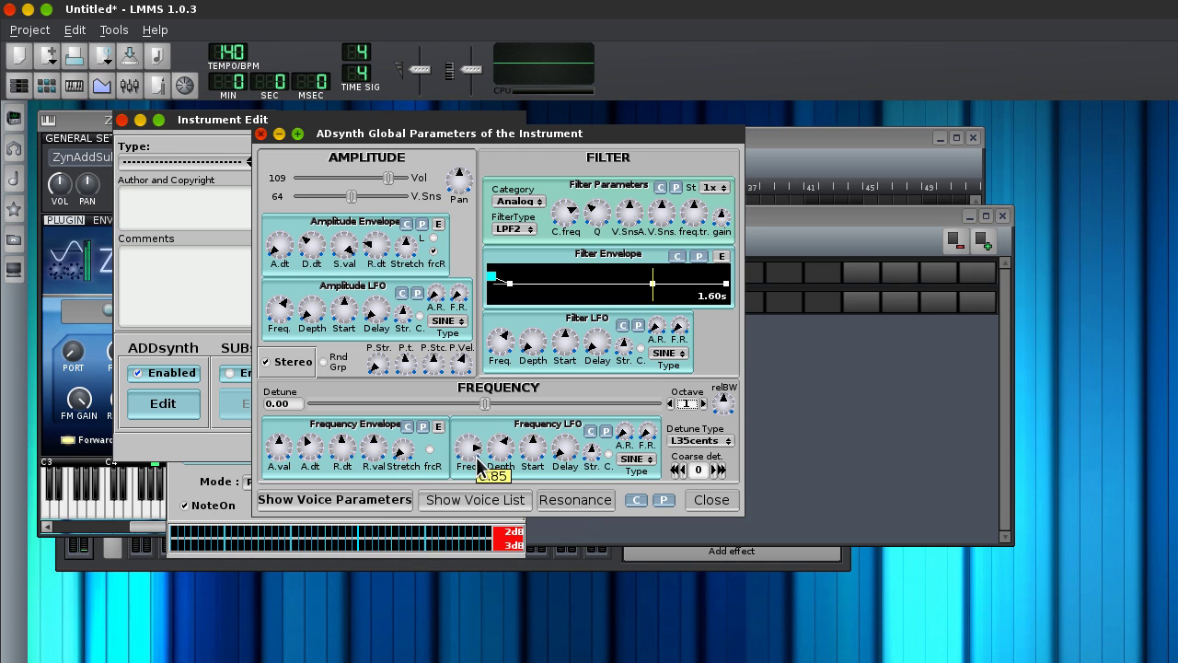
left_click(151, 488)
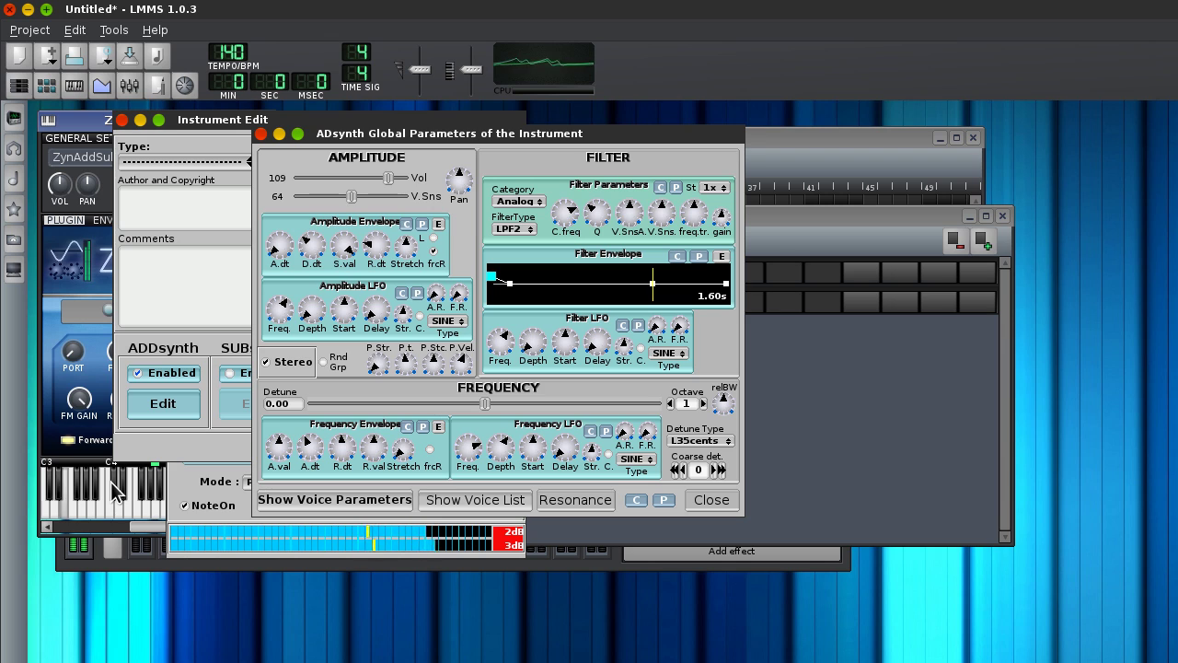
left_click(476, 445)
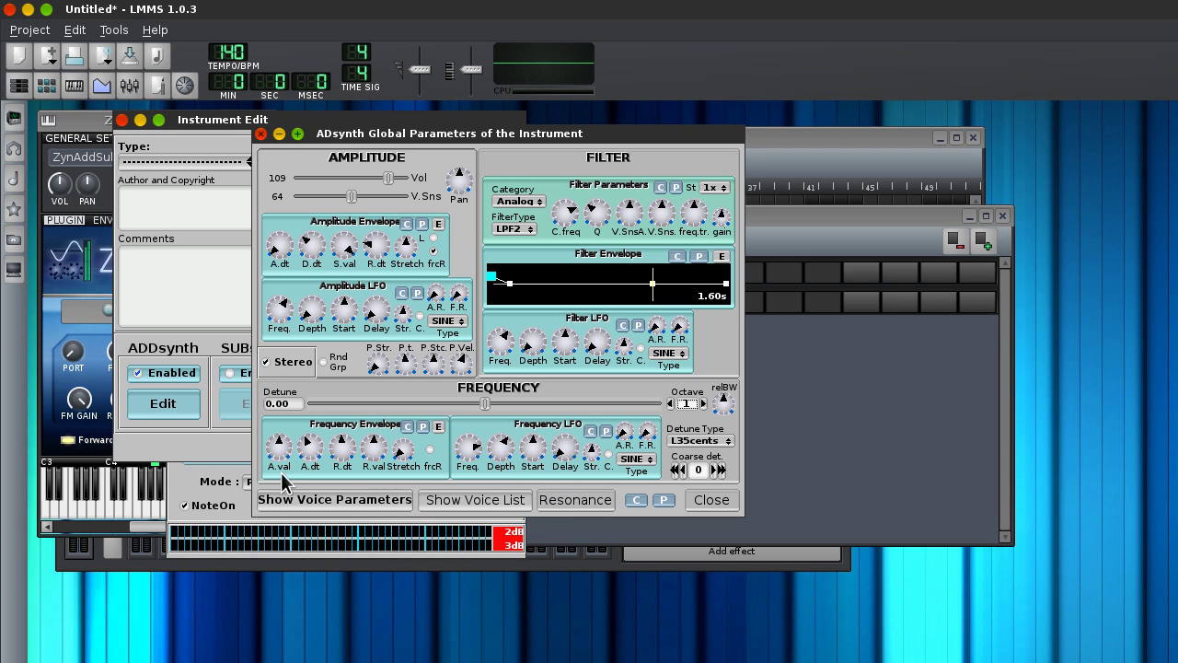
left_click(124, 495)
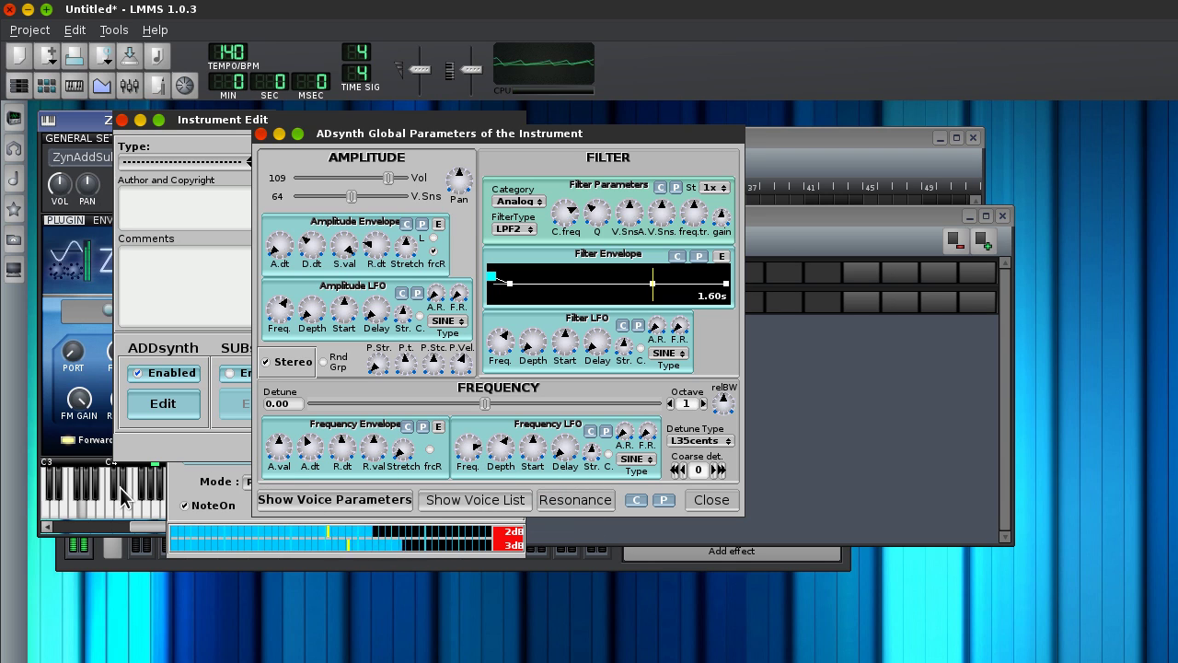
left_click_drag(472, 449, 470, 445)
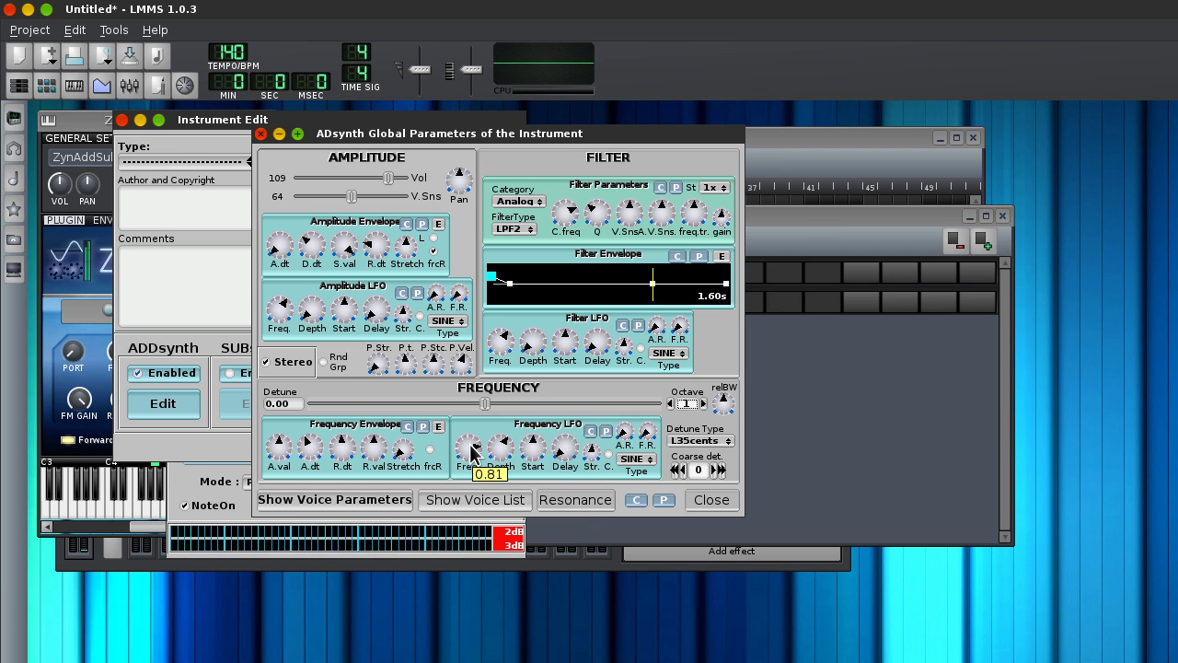
left_click(133, 479)
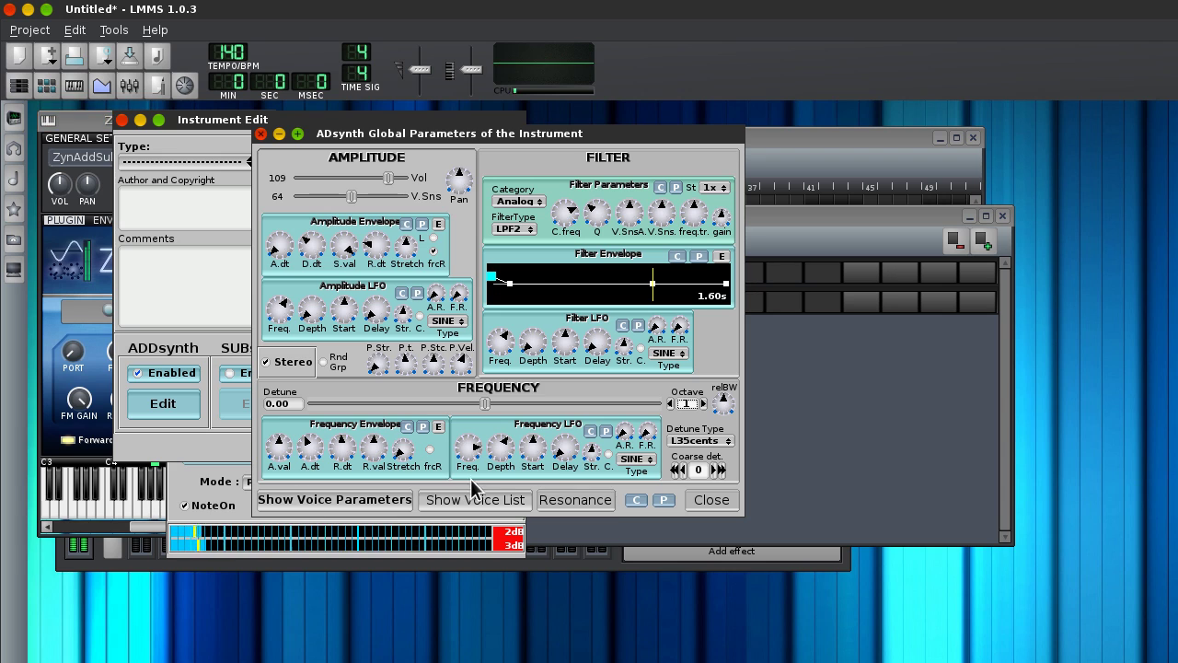
Nudge the frequency LFO's start, try a depth of 86.36 and ease it back slightly, auditioning with test notes.
mouse_move(546, 467)
left_mouse_down()
mouse_move(542, 448)
mouse_move(536, 475)
left_mouse_up()
left_click(497, 451)
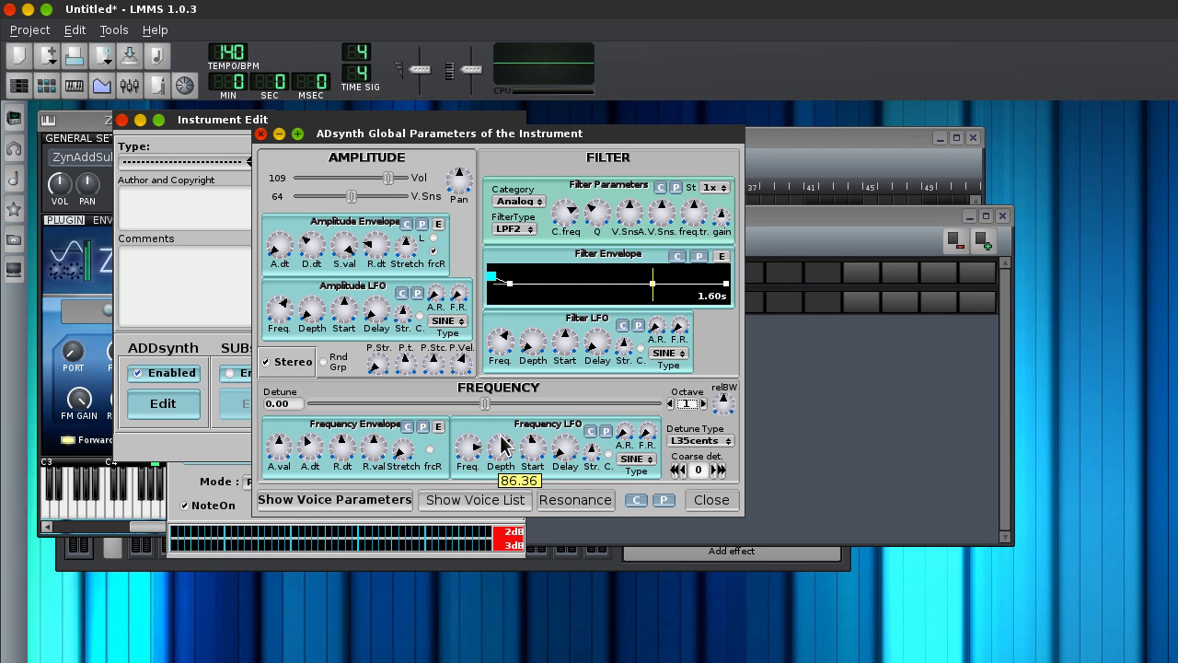
left_click(151, 480)
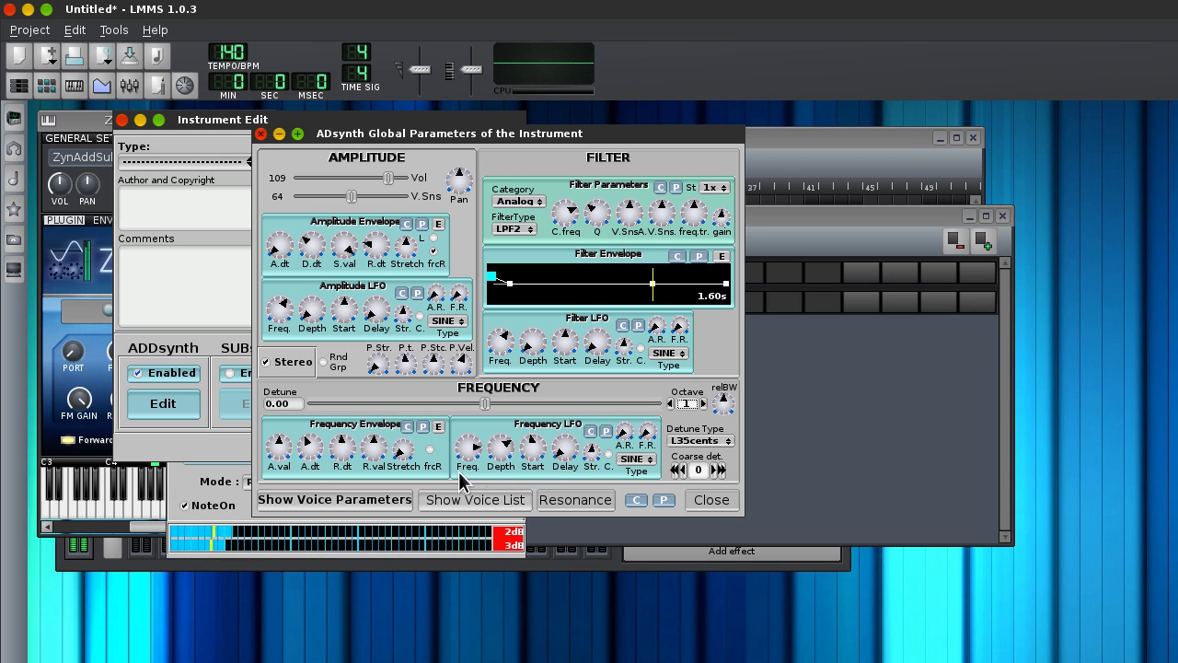
left_click_drag(501, 457, 503, 475)
left_click(138, 507)
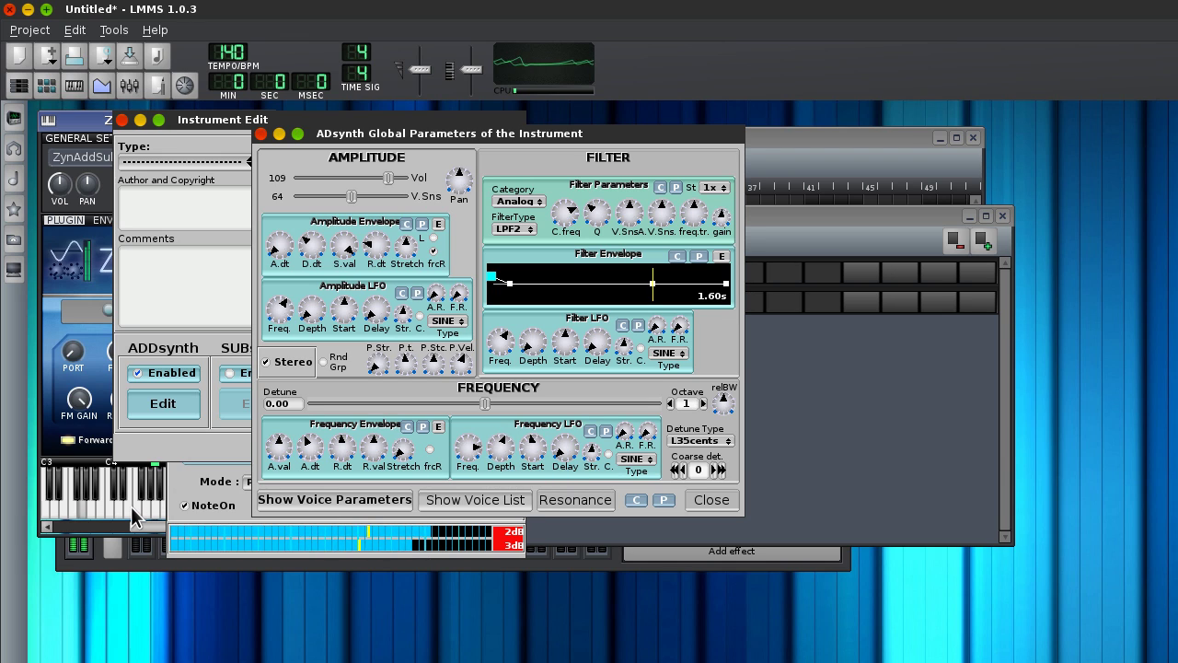
key("c")
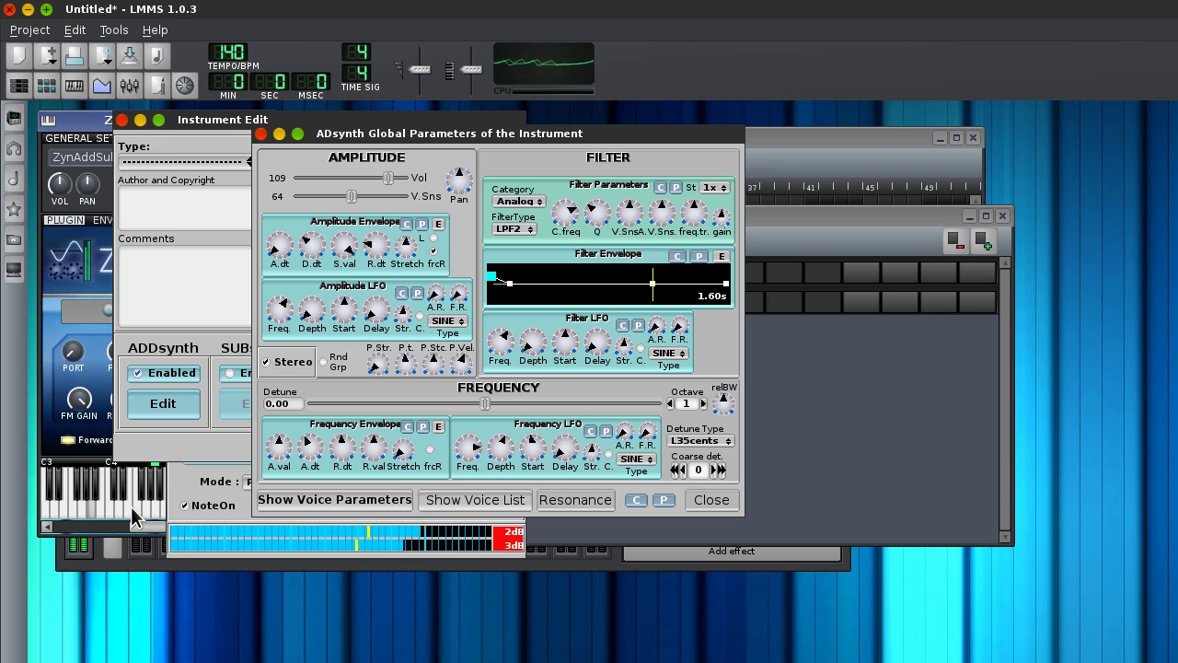
Raise the frequency LFO's frequency slightly and audition the sound with several test notes.
left_click_drag(475, 450, 472, 436)
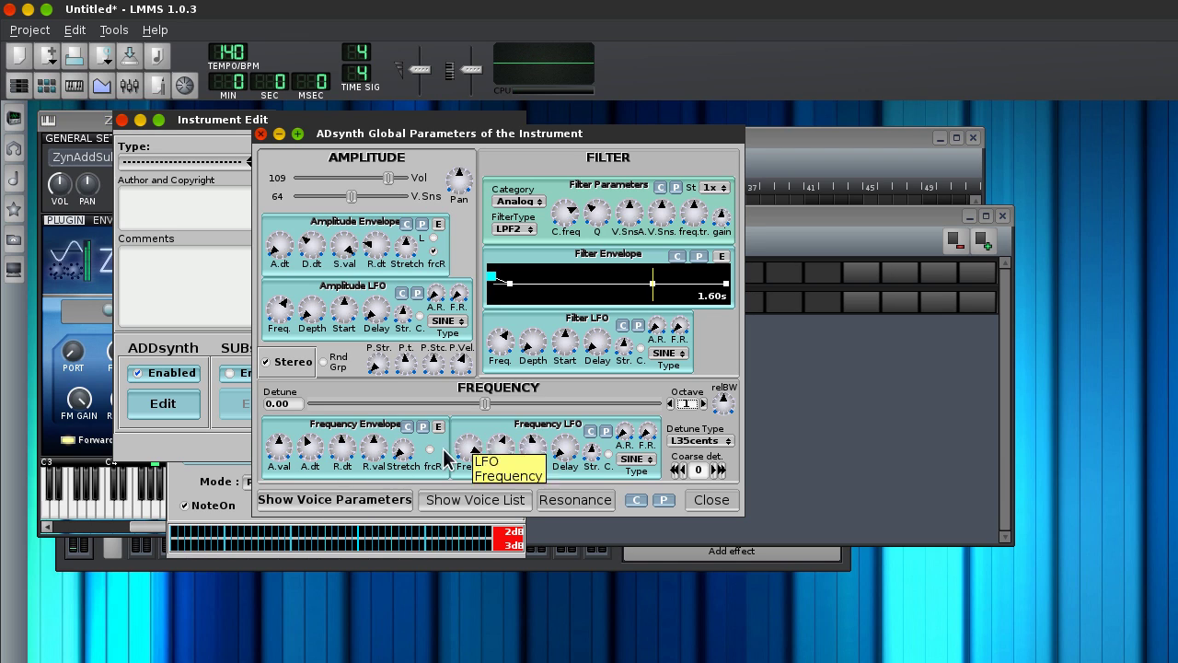
left_click(131, 505)
key("v")
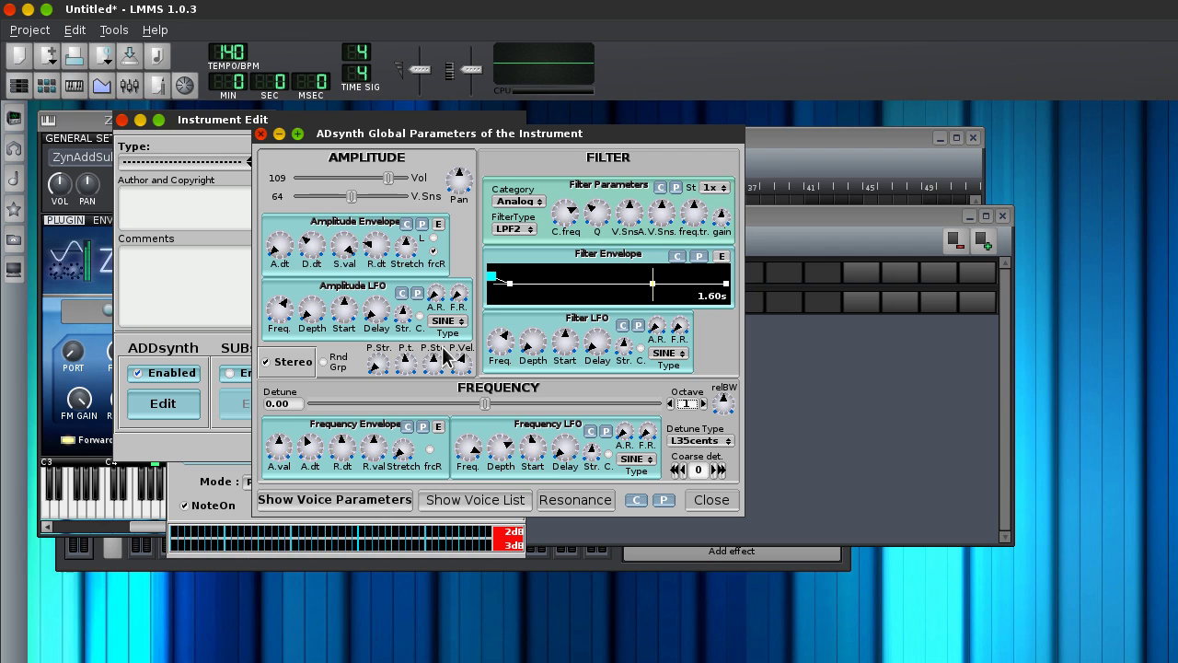
left_click(110, 497)
key("c")
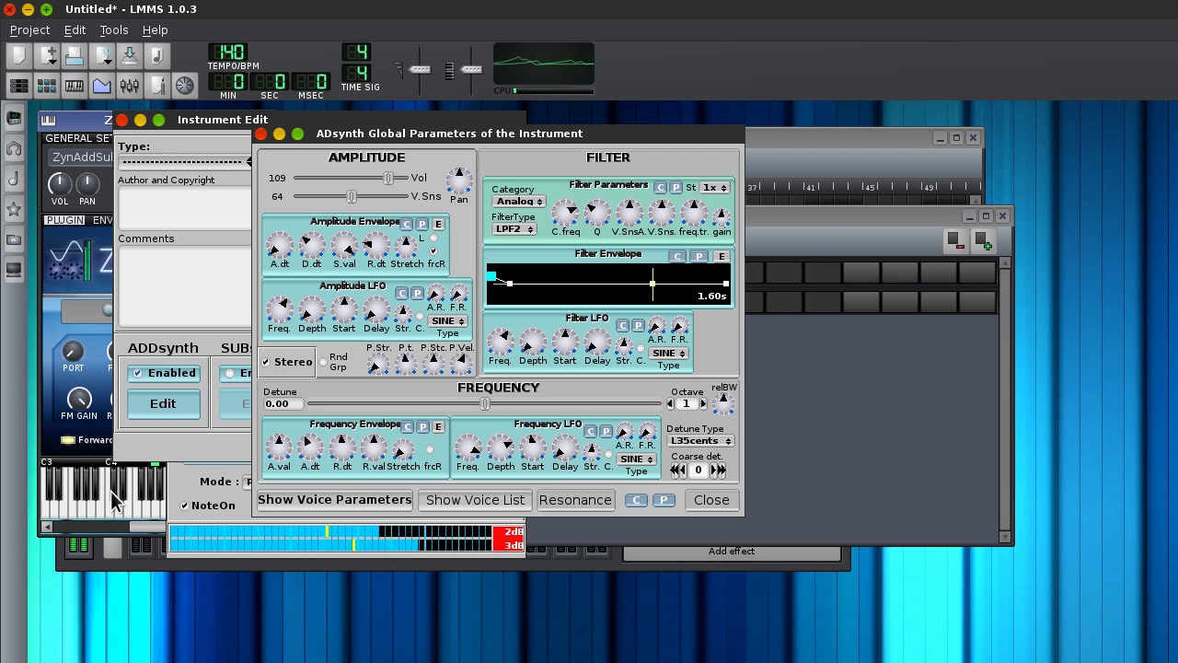
Ease the frequency LFO's depth back slightly and audition the sound with several test notes.
key("v")
left_click_drag(508, 449, 513, 467)
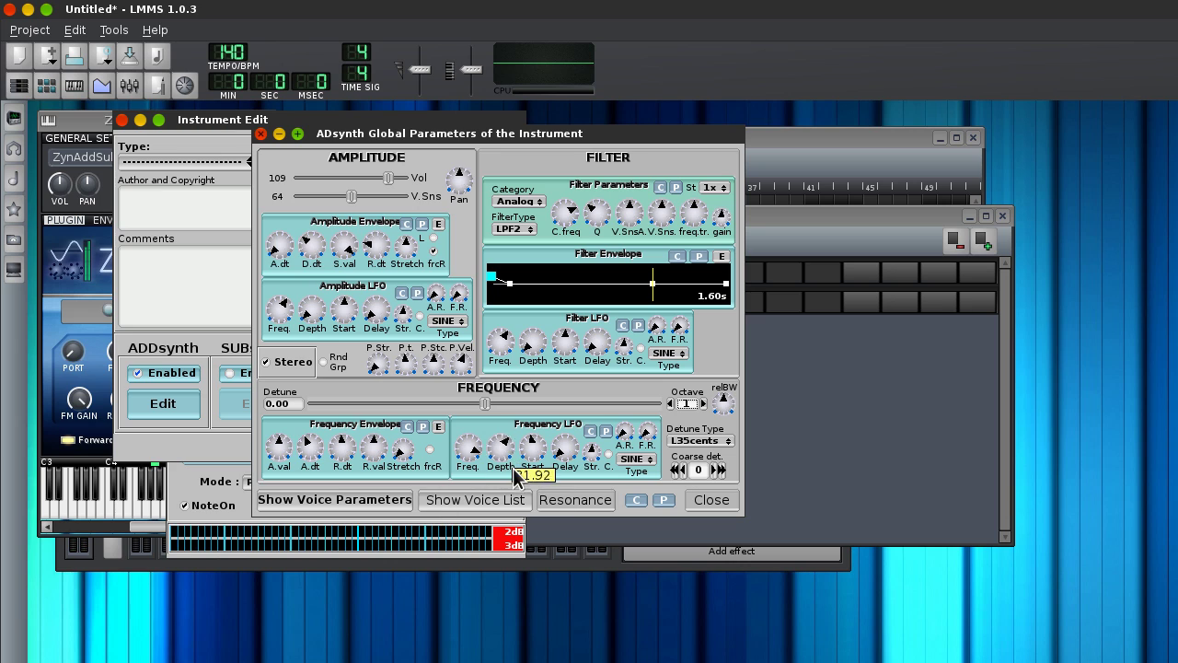
left_click(101, 494)
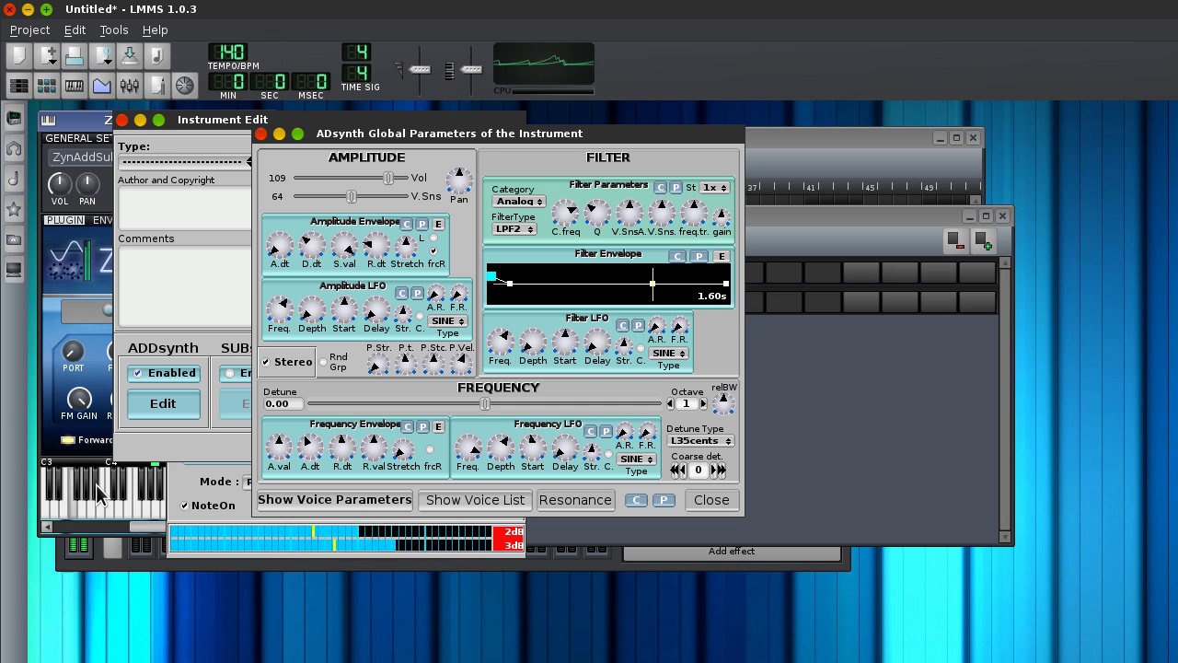
left_click(102, 494)
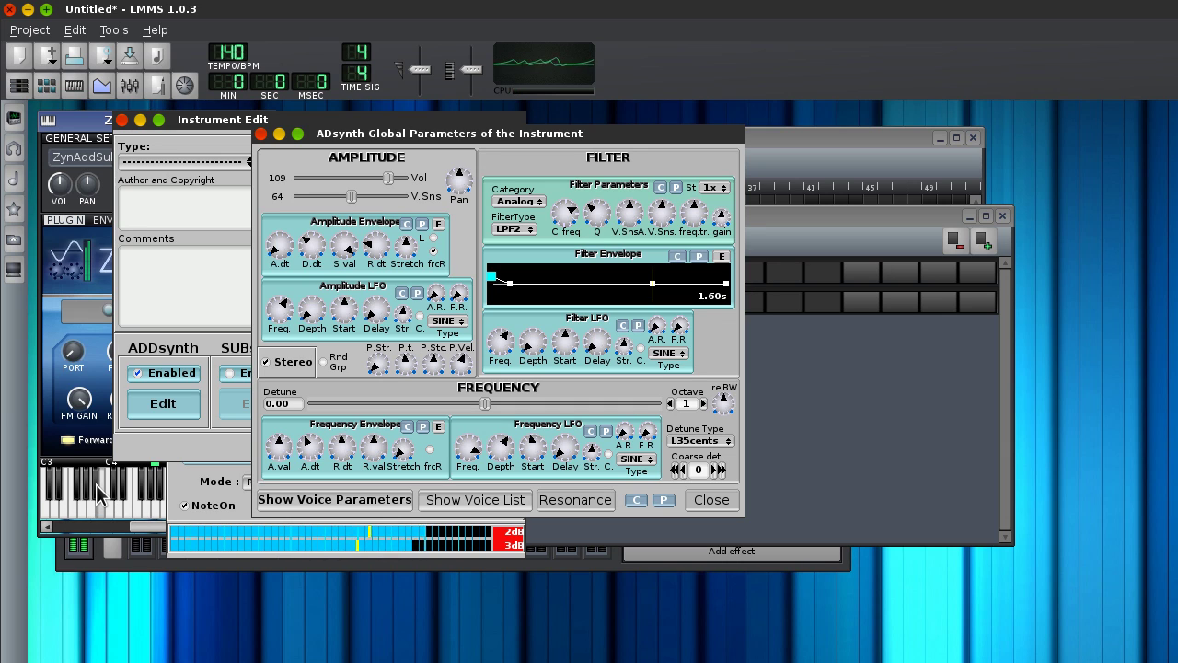
left_click(98, 485)
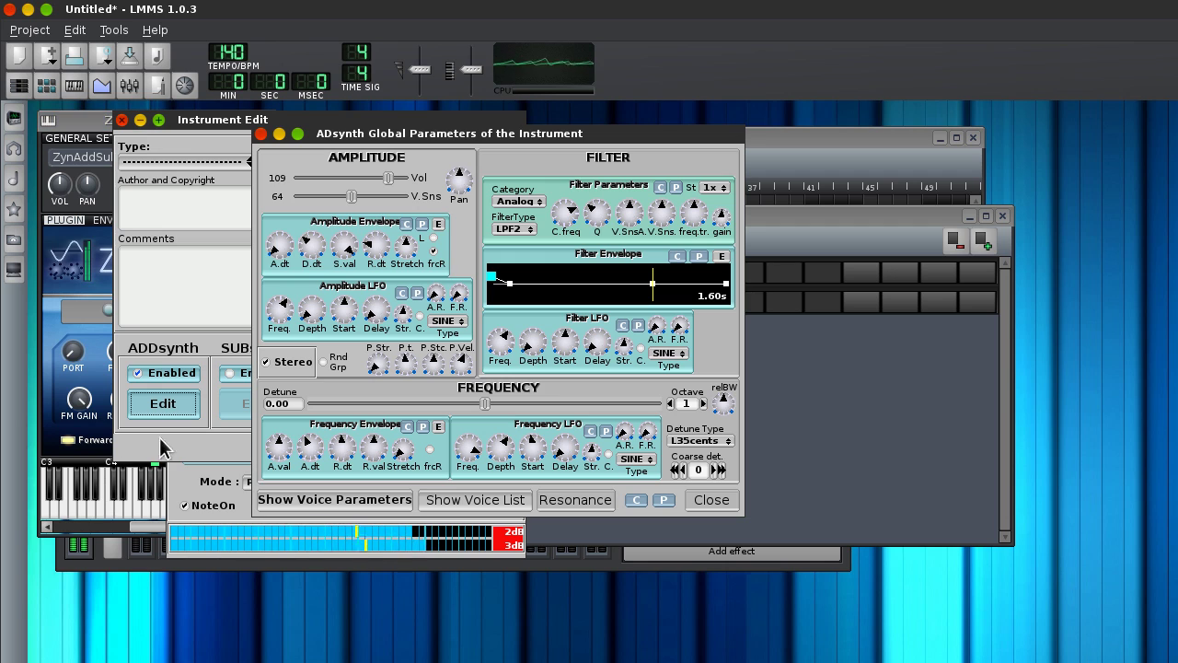
Lower the global amplitude envelope's decay point with a decay time of about 188.0 ms, audition it with test notes, and close the envelope editor.
left_click(440, 225)
left_click_drag(570, 278, 595, 360)
left_click(118, 501)
left_click(116, 493)
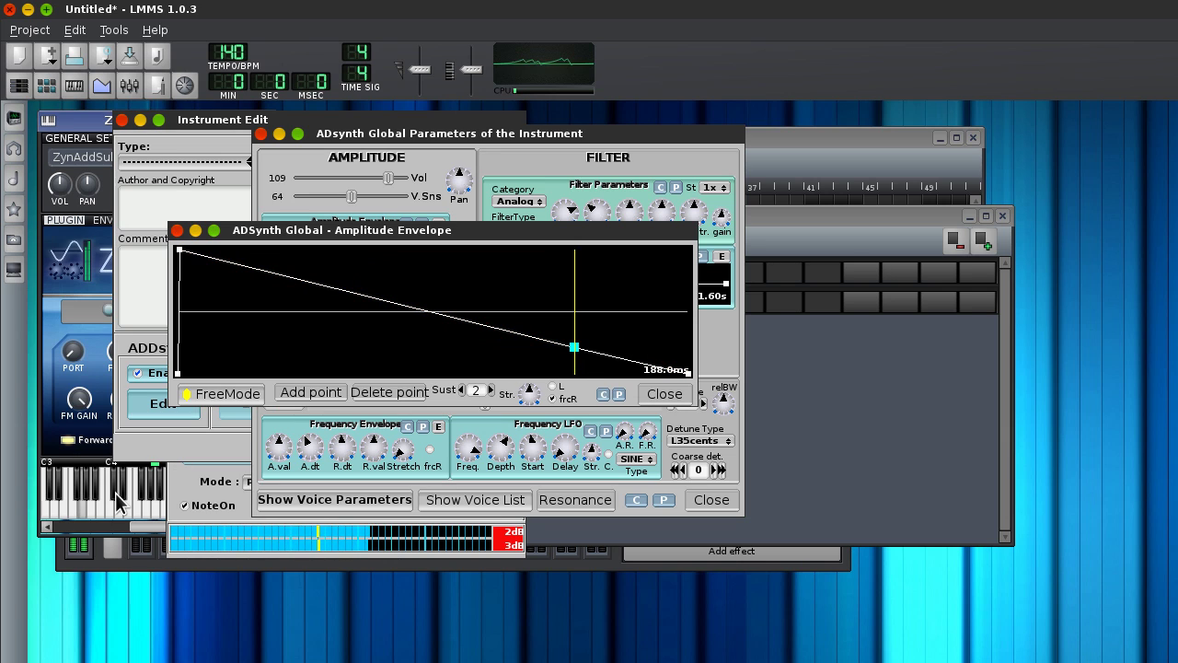
left_click(116, 492)
left_click(117, 502)
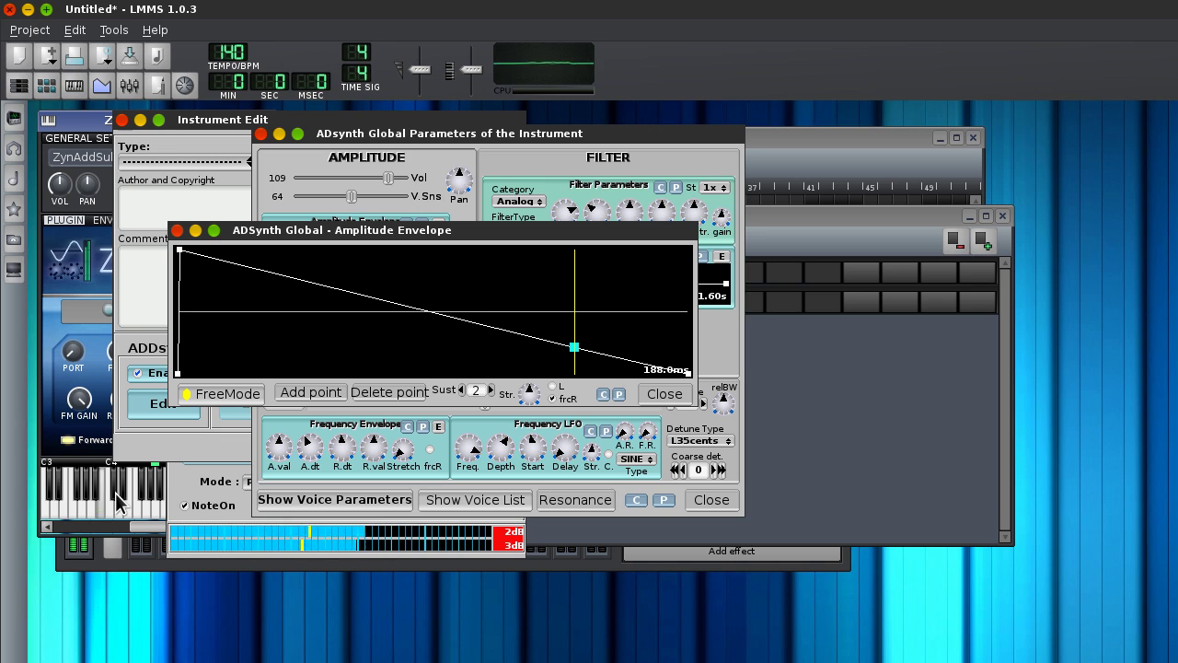
key("n")
key("c")
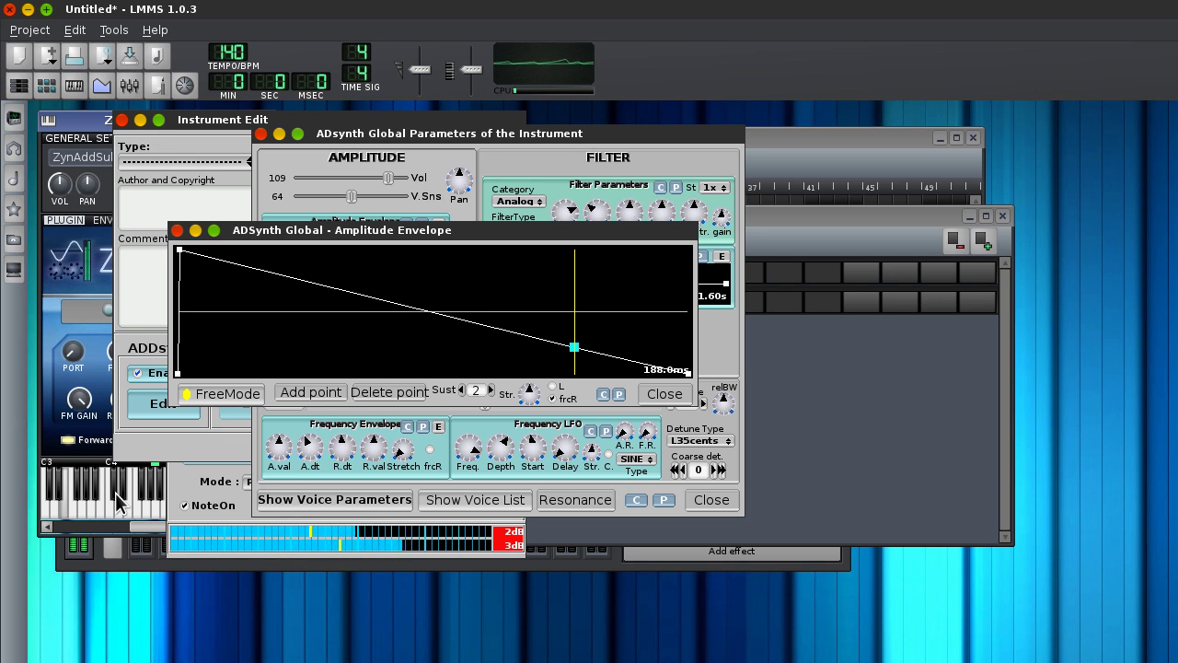
key("b")
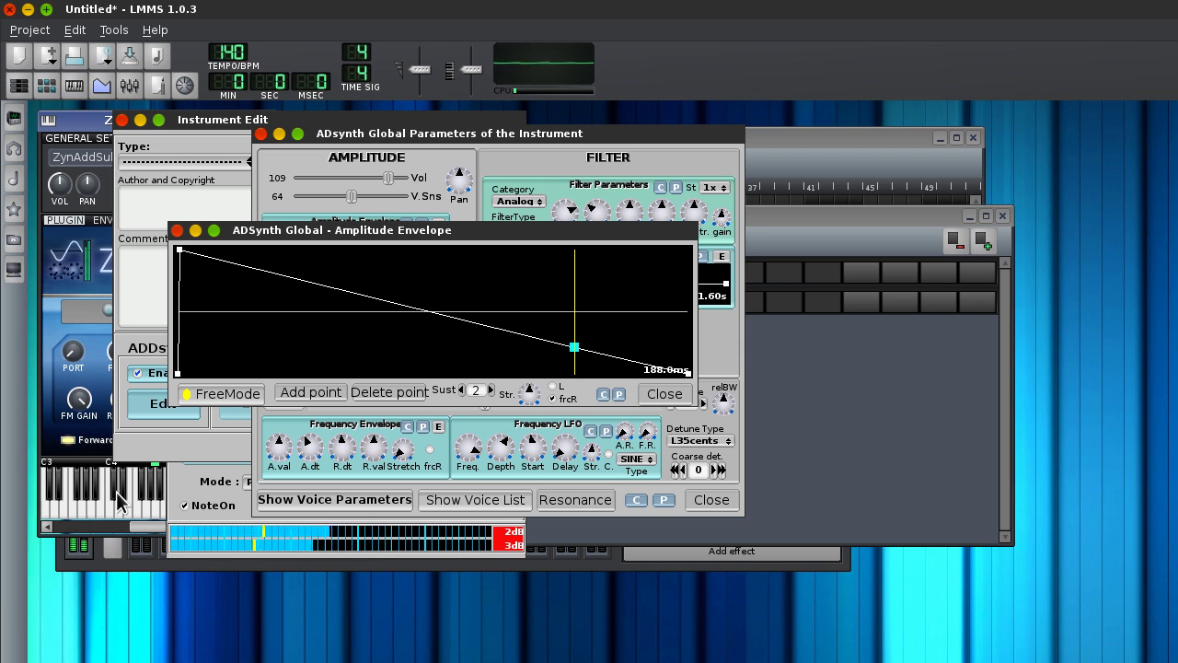
left_click(176, 231)
Hide the synth editor to adjust the plugin's filter frequency, trying 104, and bring the editor back.
left_click(100, 313)
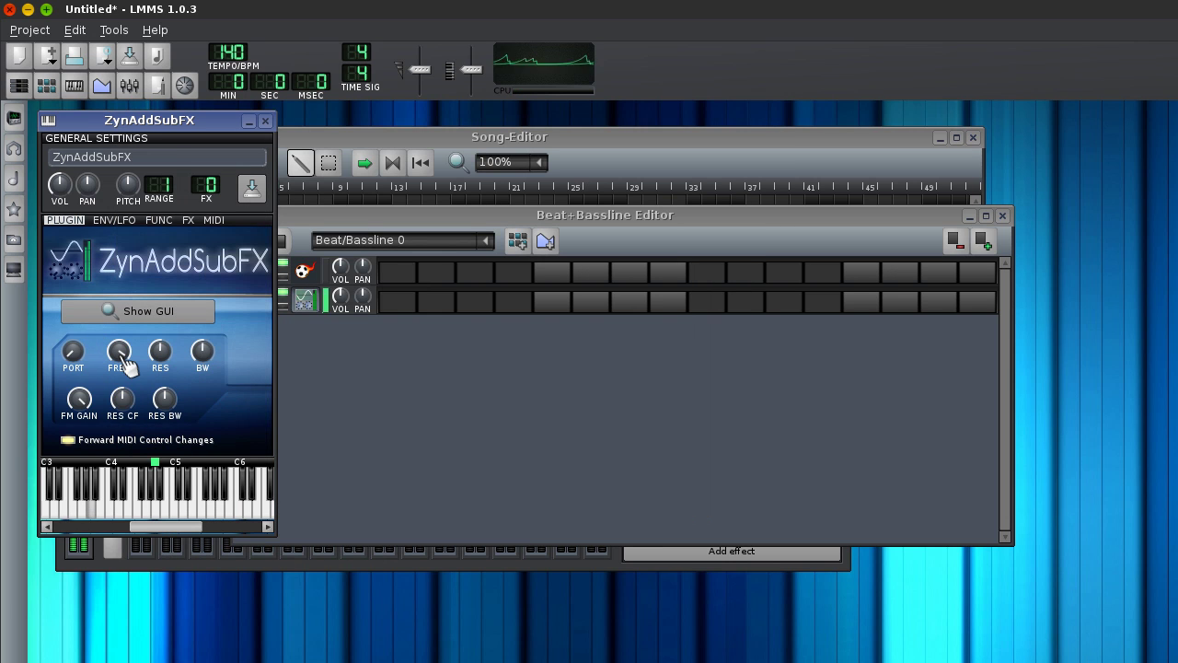
left_click(120, 355)
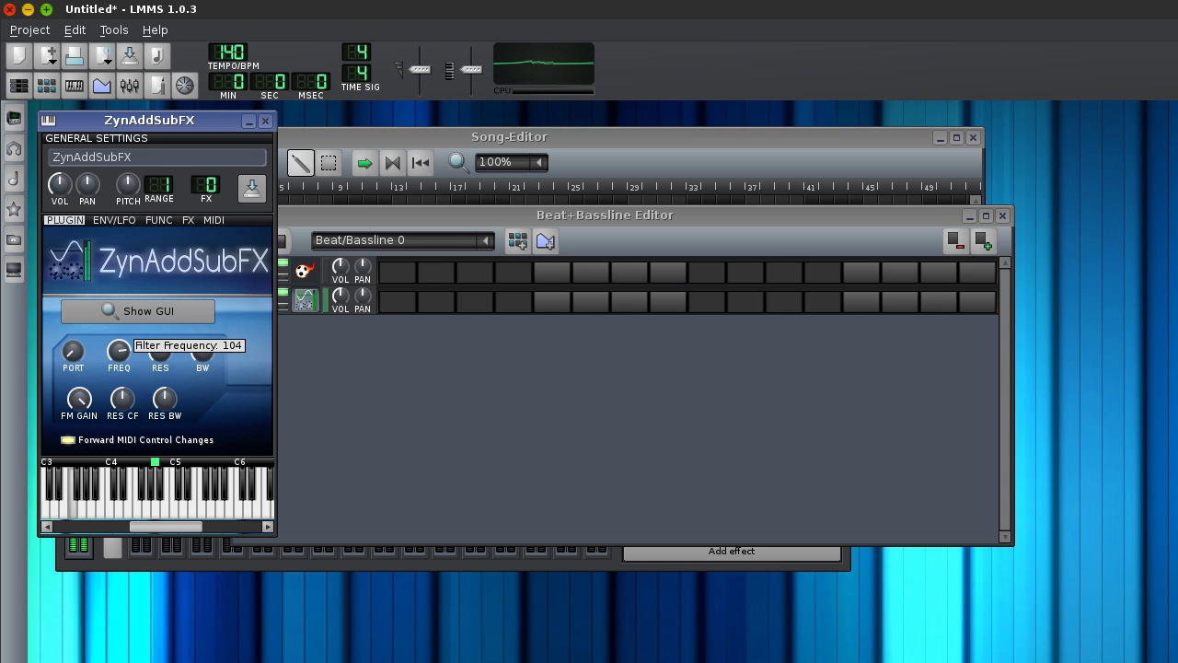
left_click(128, 318)
Reopen the ADDsynth's global parameters, raise the amplitude envelope's decay point to full level at about 46.2 ms, and audition it.
left_click(272, 560)
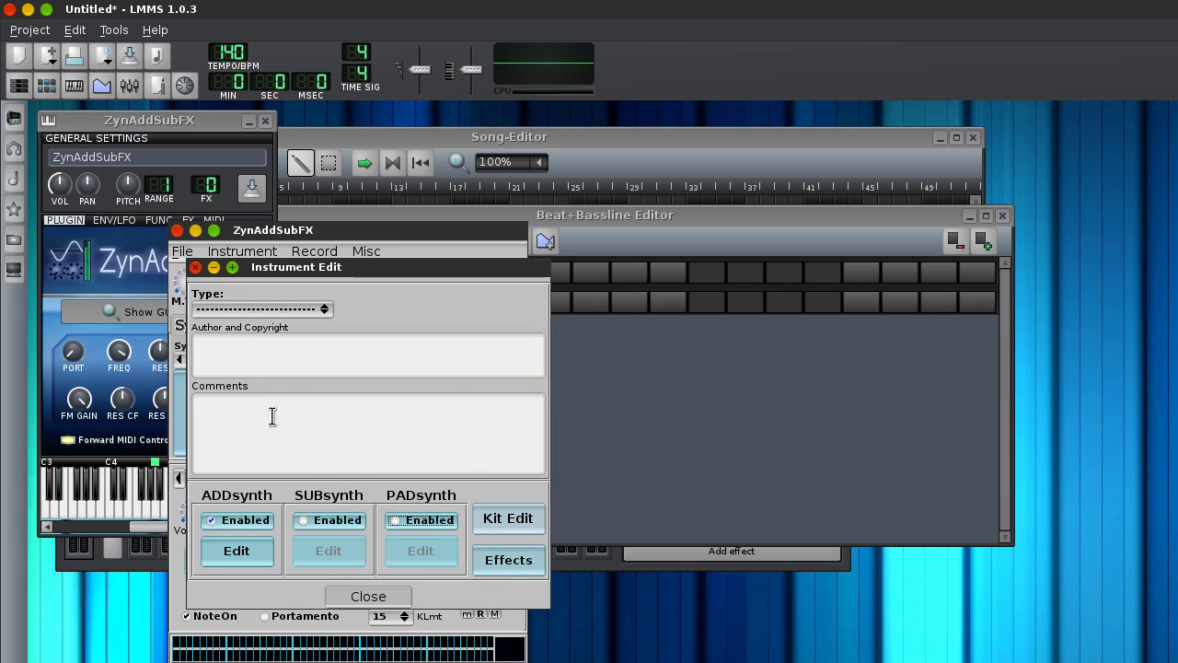
left_click(248, 551)
left_click_drag(355, 257, 369, 184)
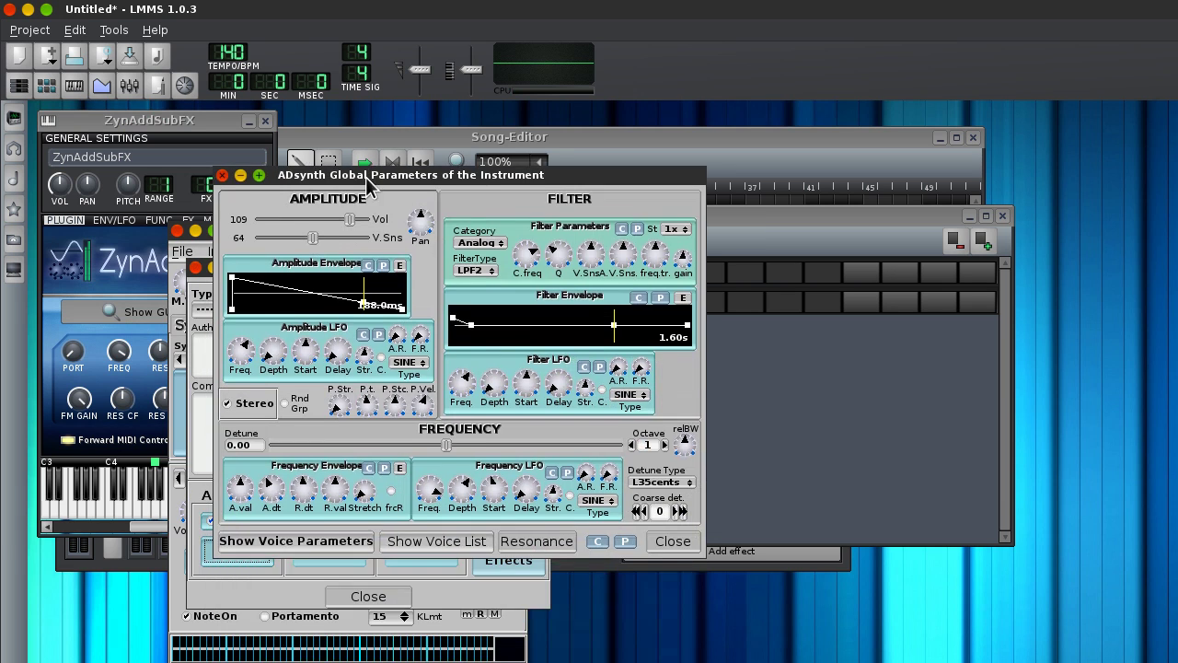
left_click_drag(368, 304, 20, 261)
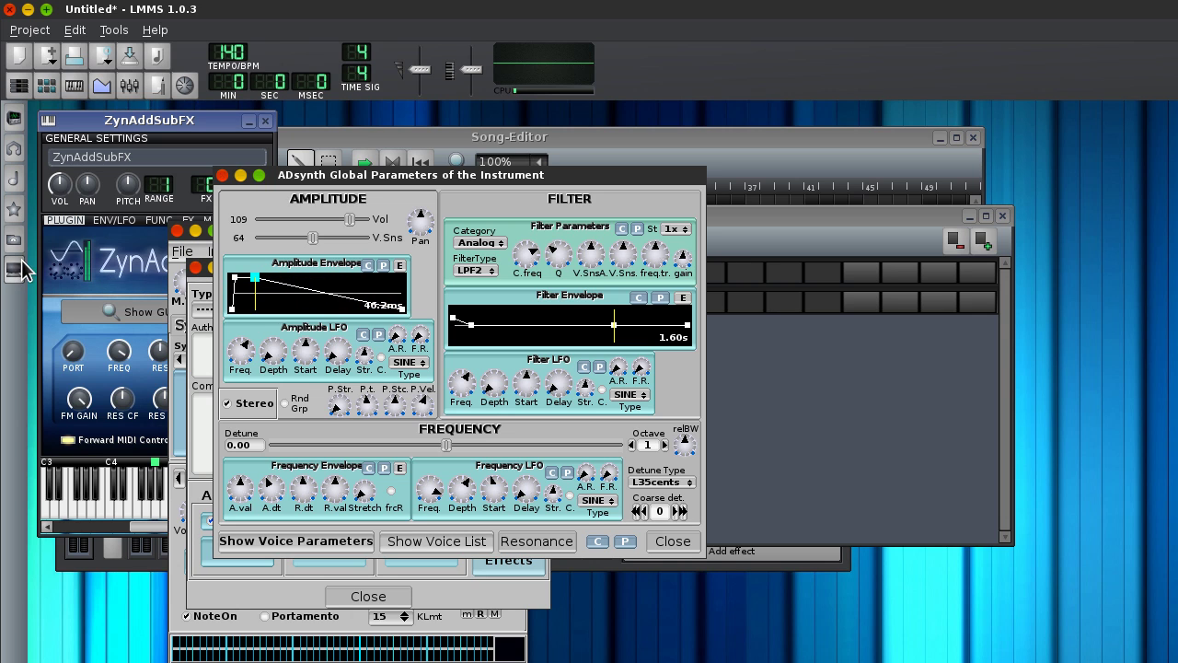
key("b")
key("c")
key("c")
key("x")
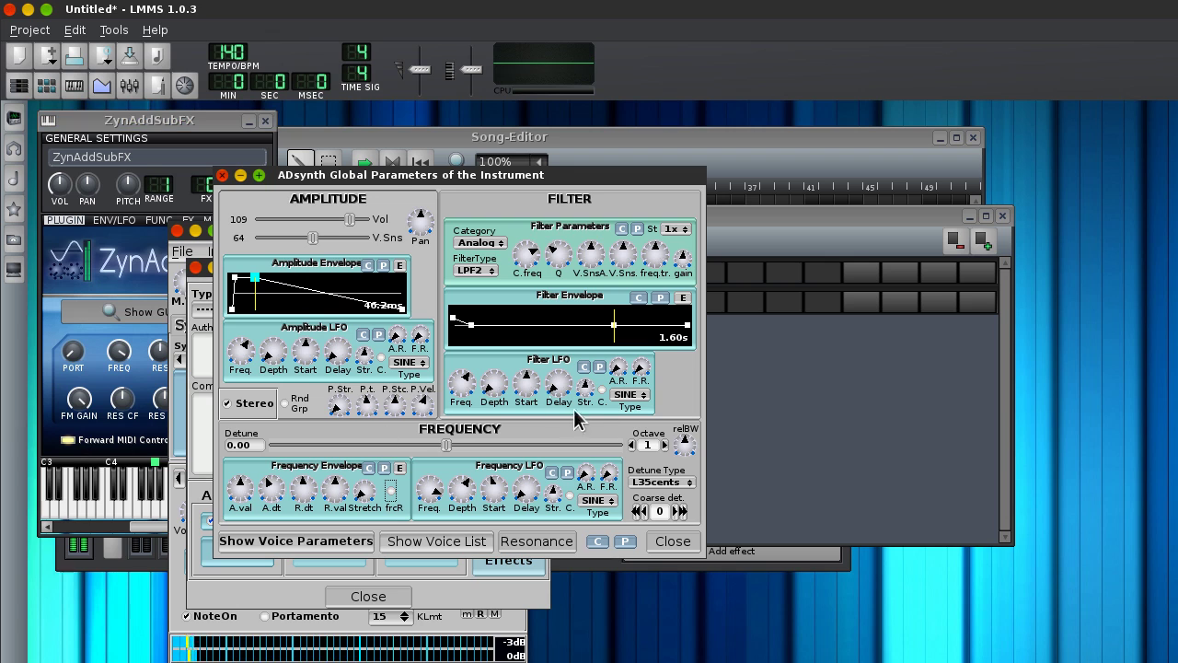
Lengthen the amplitude envelope's release to about 81.6 ms and on to about 141.4 ms, auditioning with a test note.
left_click_drag(401, 308, 481, 312)
left_click(117, 502)
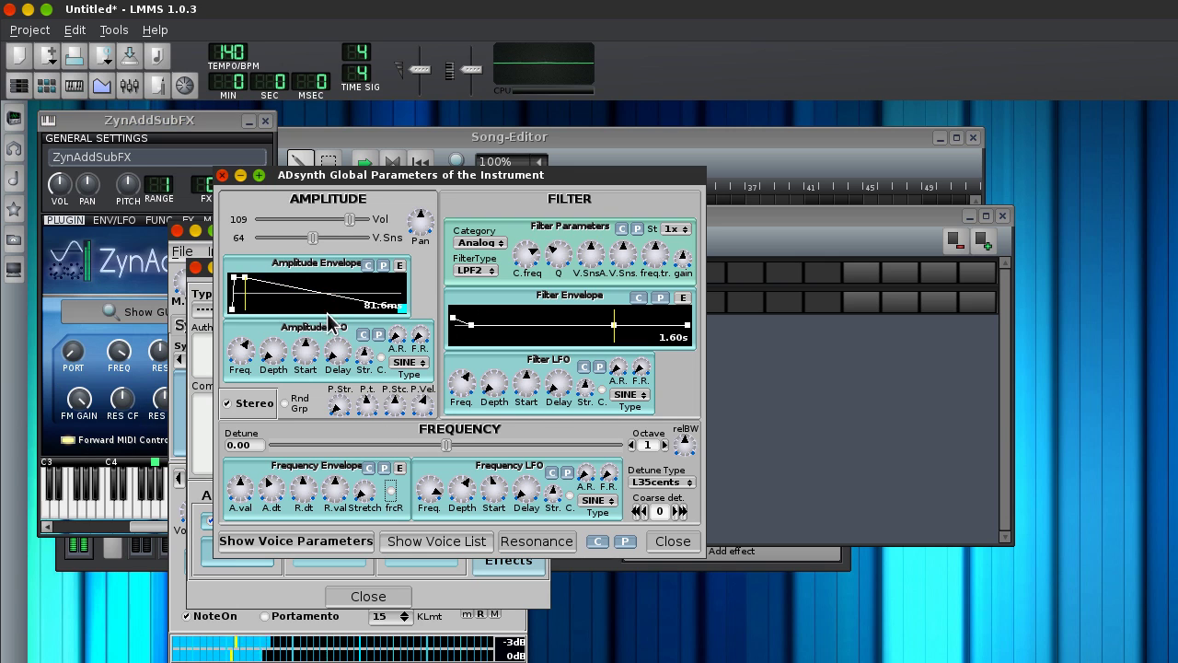
left_click_drag(401, 308, 477, 319)
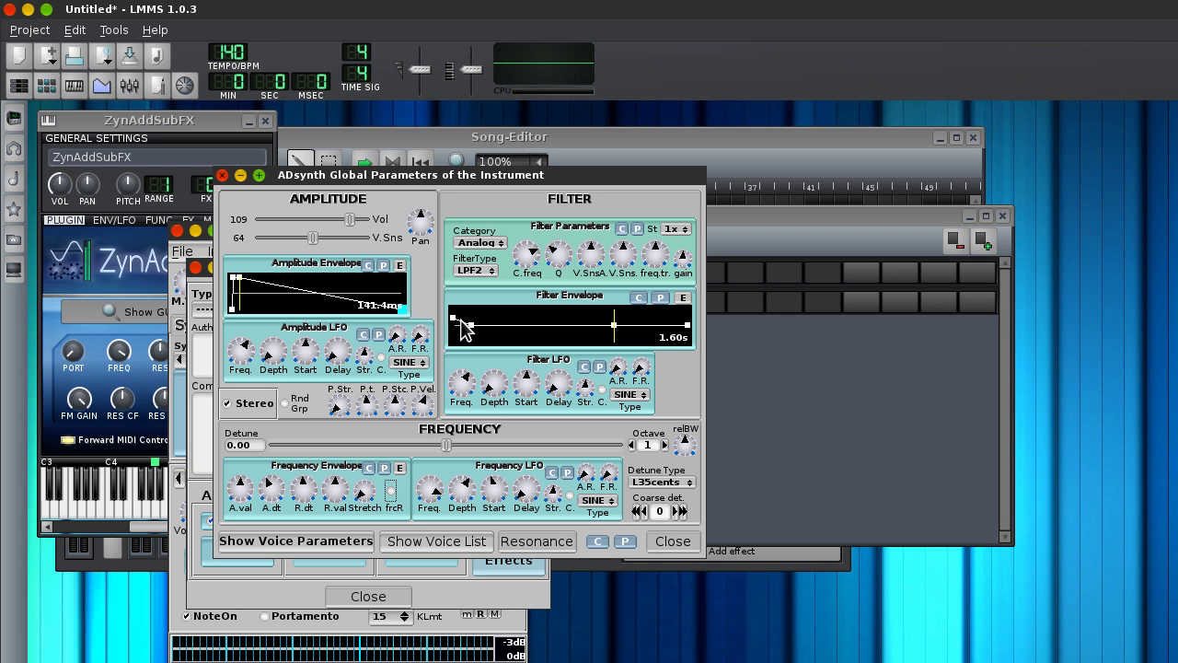
In the enlarged amplitude envelope, try releases of about 854.2 ms and 162.0 ms, settle on 361.6 ms, and close it after auditioning.
left_click(399, 267)
left_click_drag(742, 482, 991, 549)
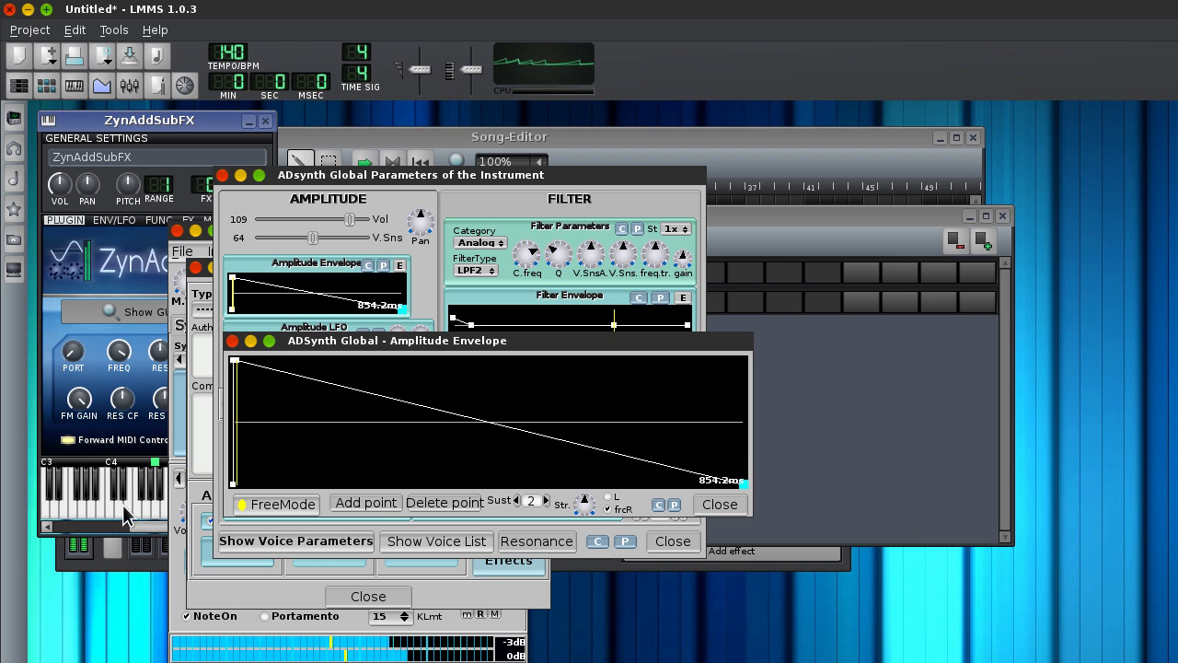
left_click_drag(746, 485, 524, 502)
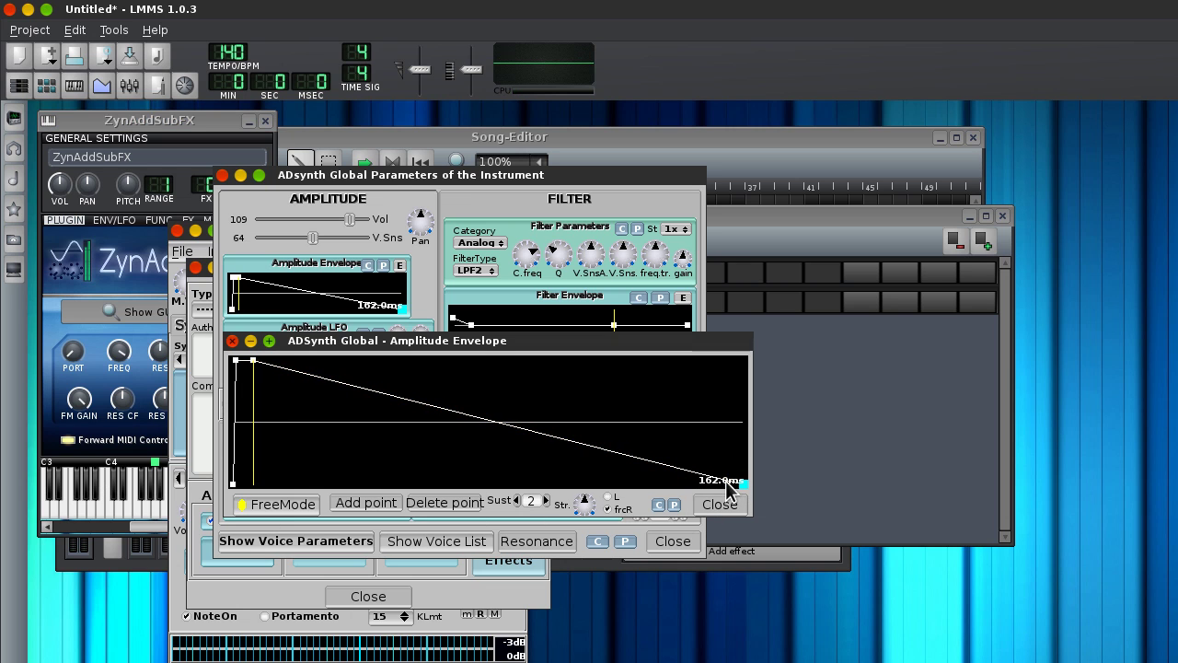
left_click_drag(727, 481, 842, 515)
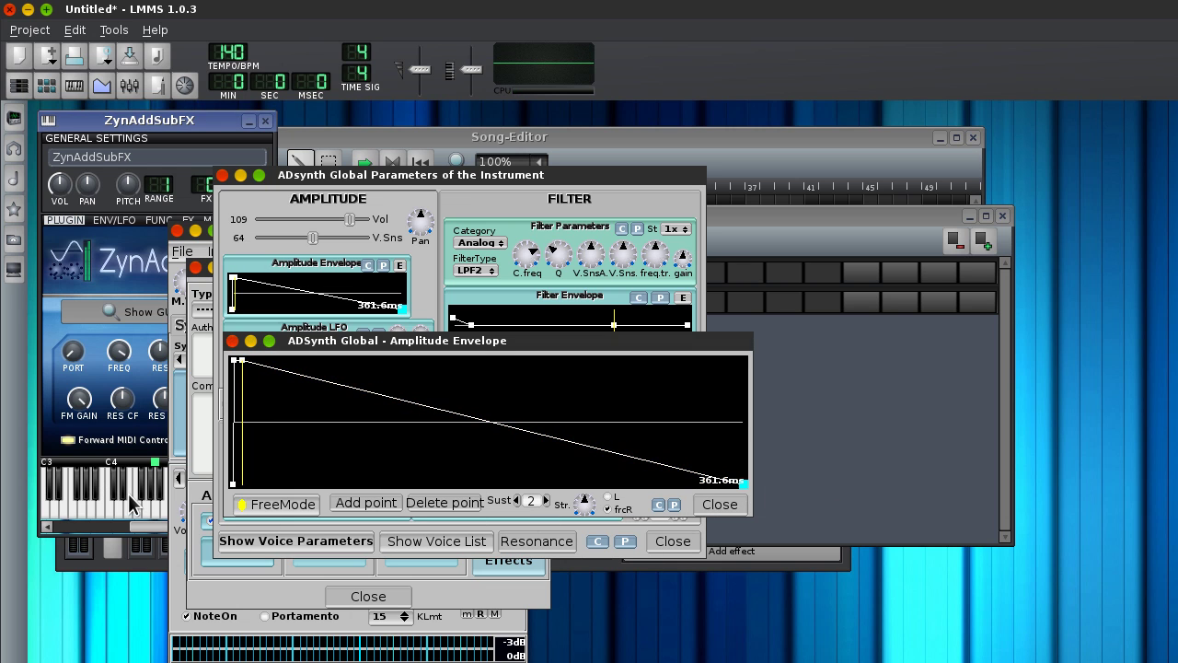
left_click(162, 512)
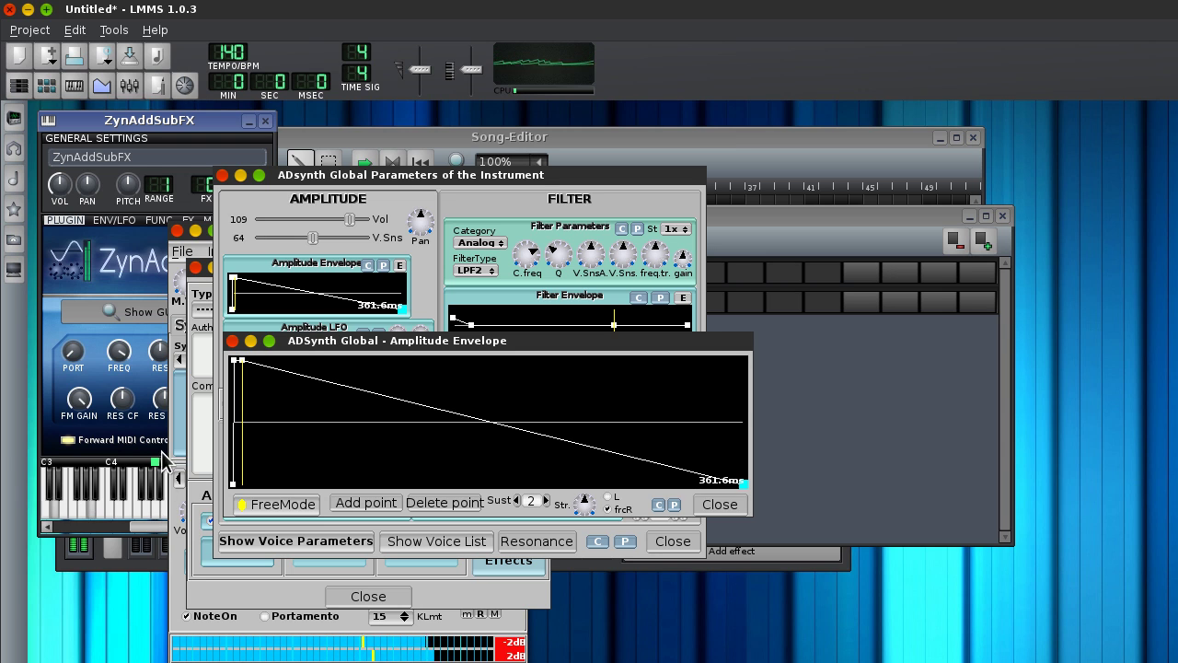
left_click(232, 341)
Fine-tune the frequency LFO's depth around 80.64, auditioning with test notes, and close the ADsynth global parameters.
left_click_drag(462, 490, 462, 488)
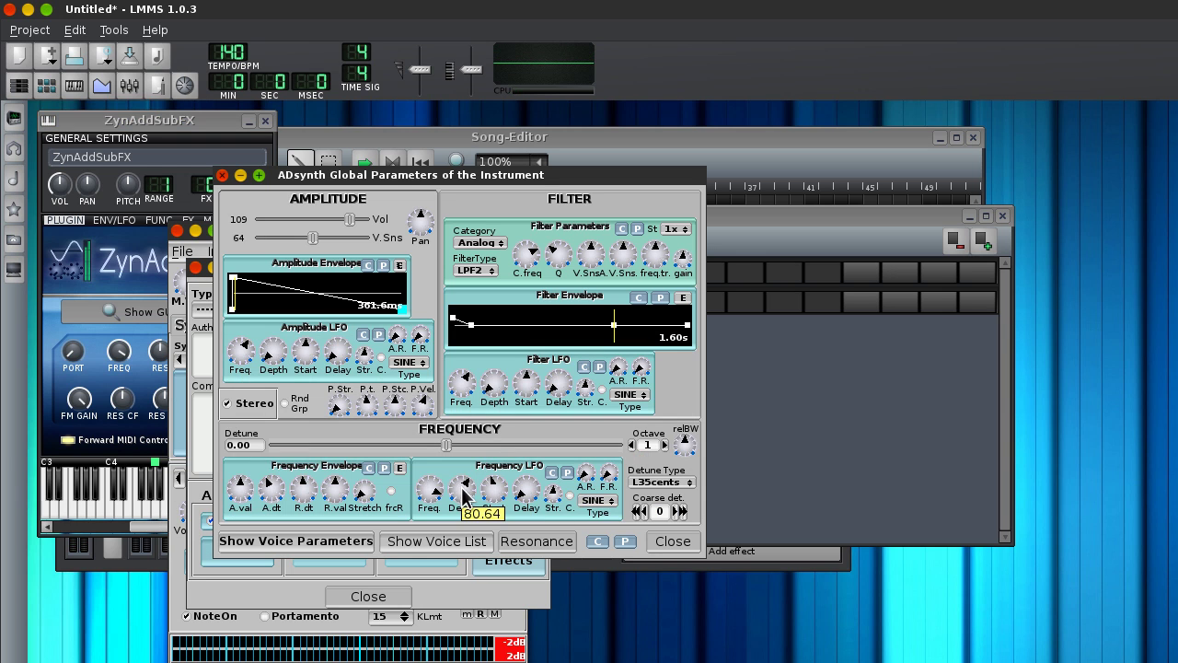
left_click(144, 490)
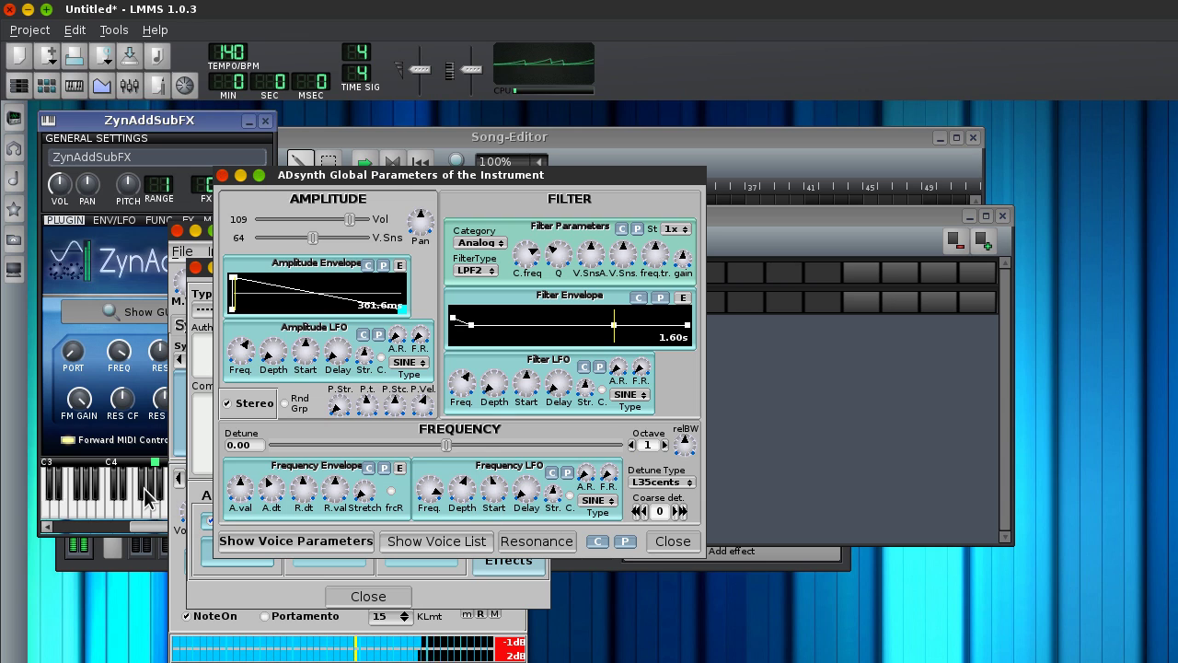
left_click_drag(460, 491, 462, 491)
left_click(123, 482)
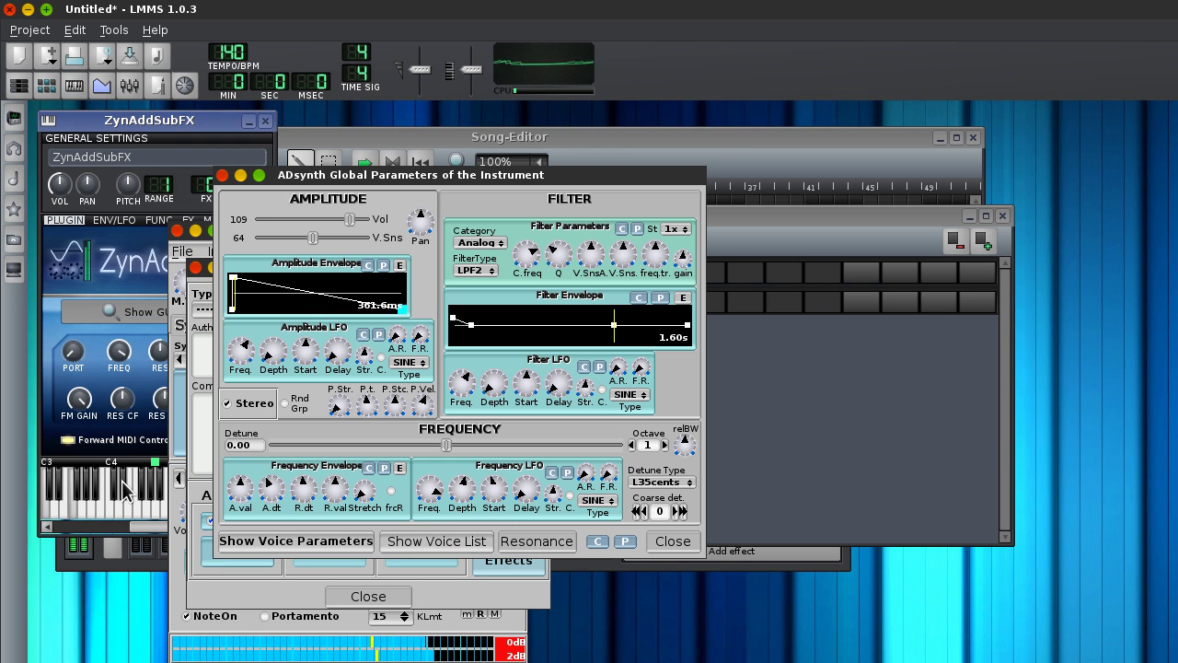
left_click(222, 175)
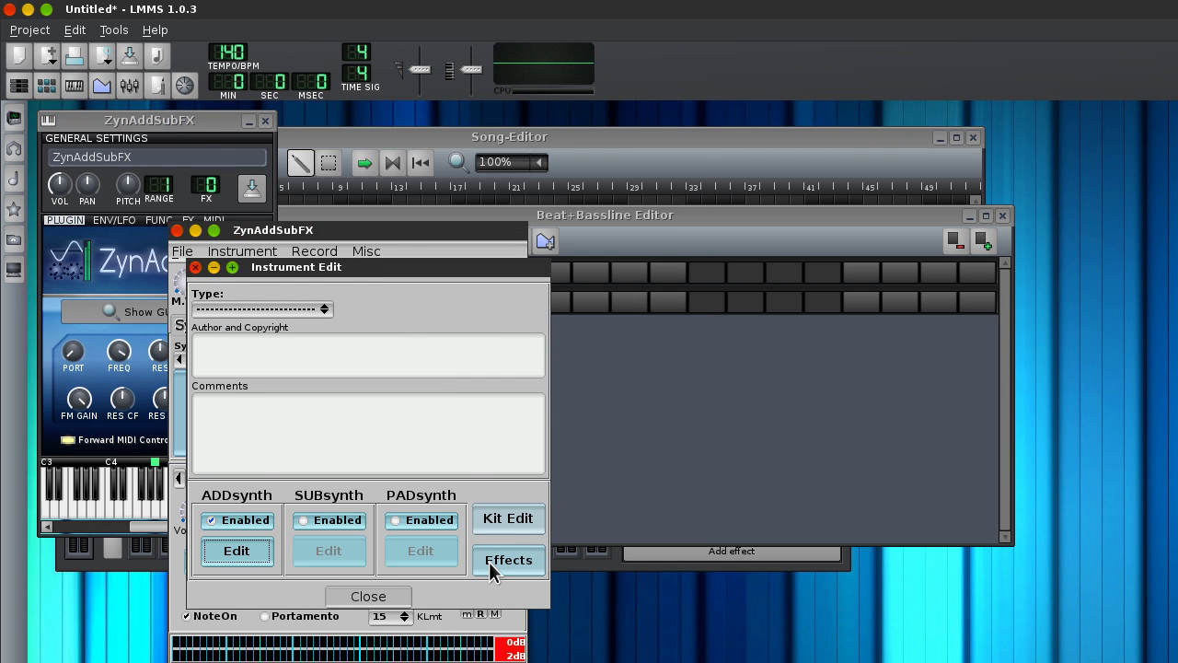
Add a Chorus to the part's first insert effect slot and compare the sound with and without bypass using test notes.
left_click(488, 561)
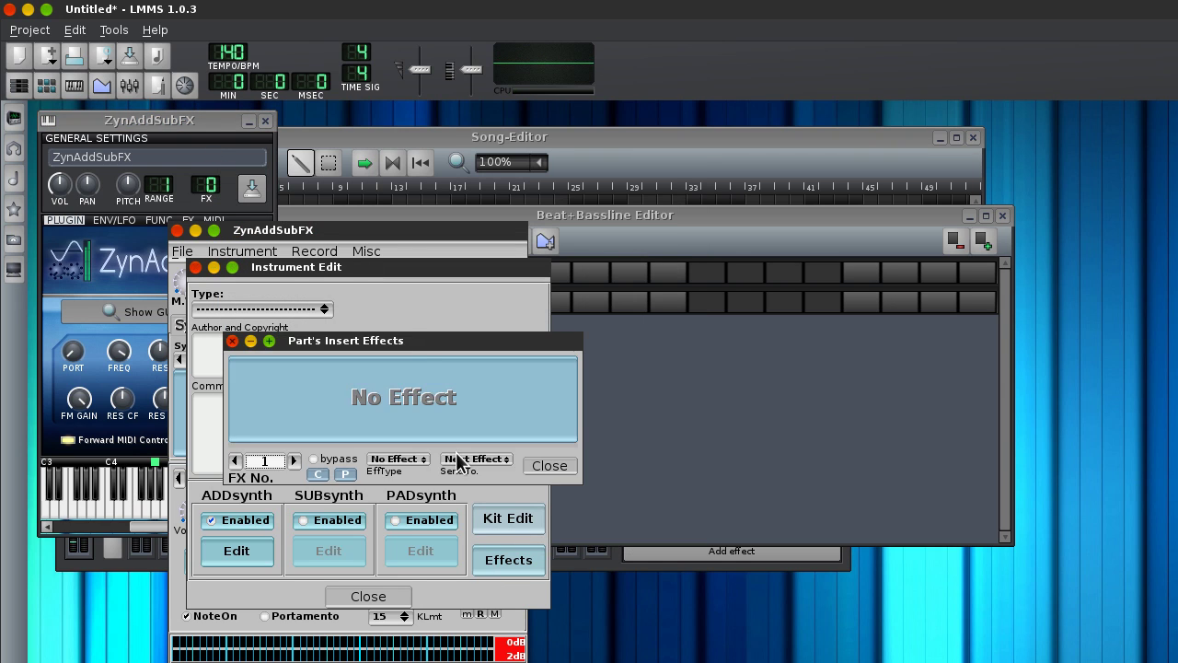
left_click(387, 457)
left_click(396, 499)
left_click(120, 498)
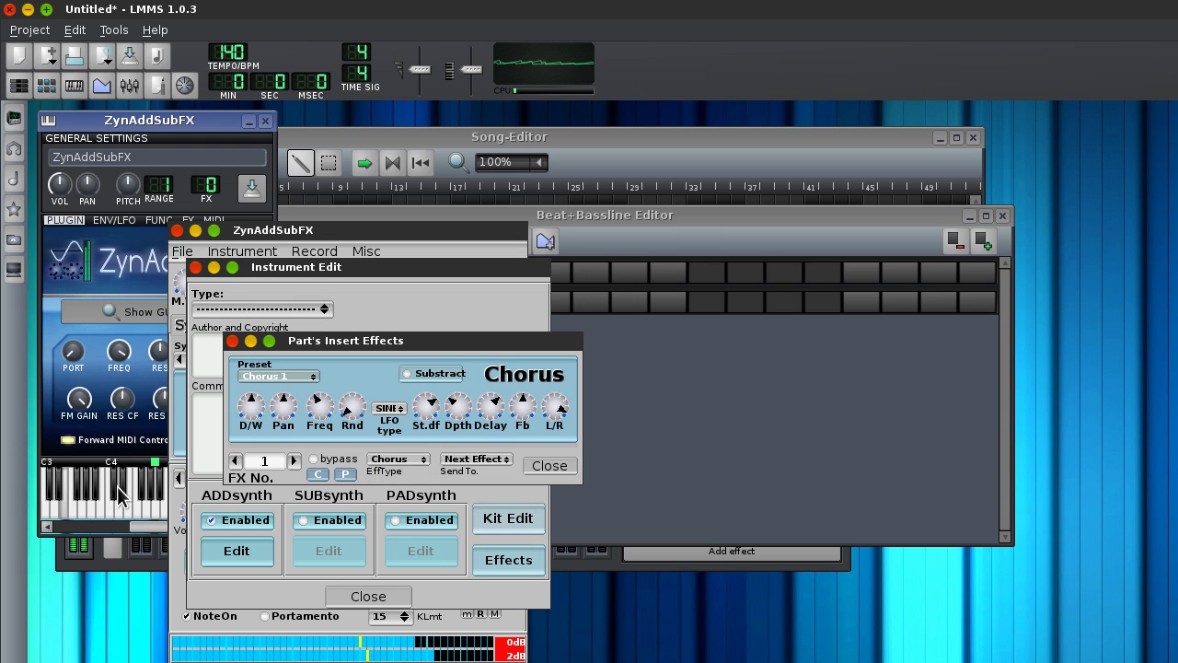
key("x")
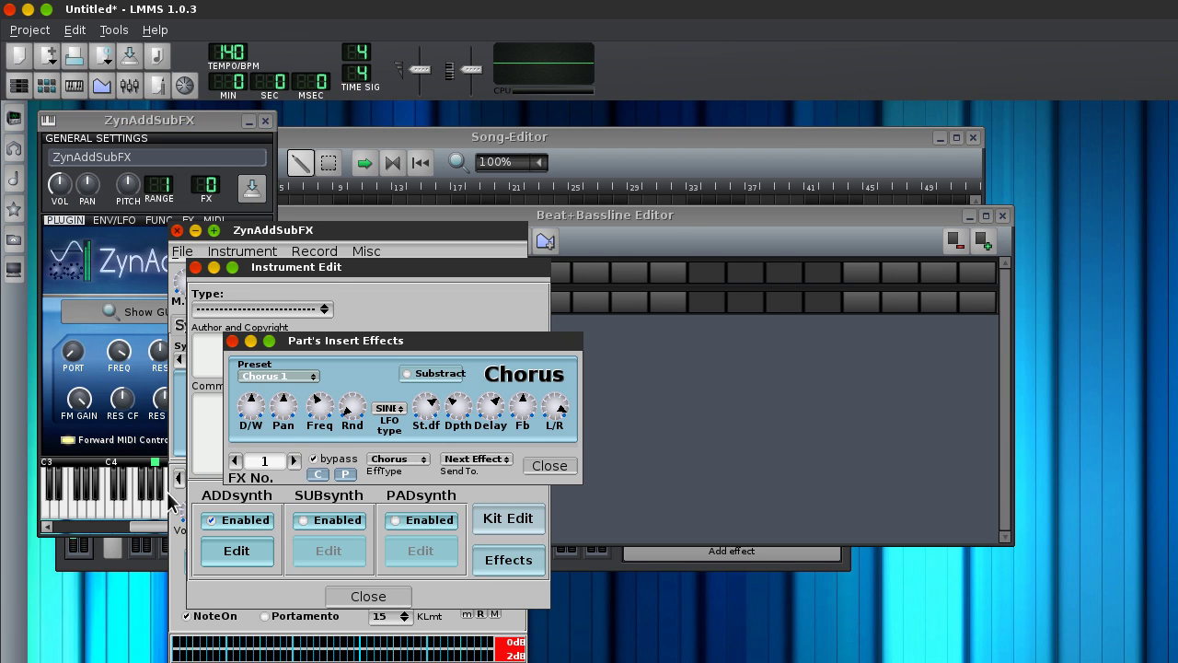
left_click(313, 458)
left_click(140, 514)
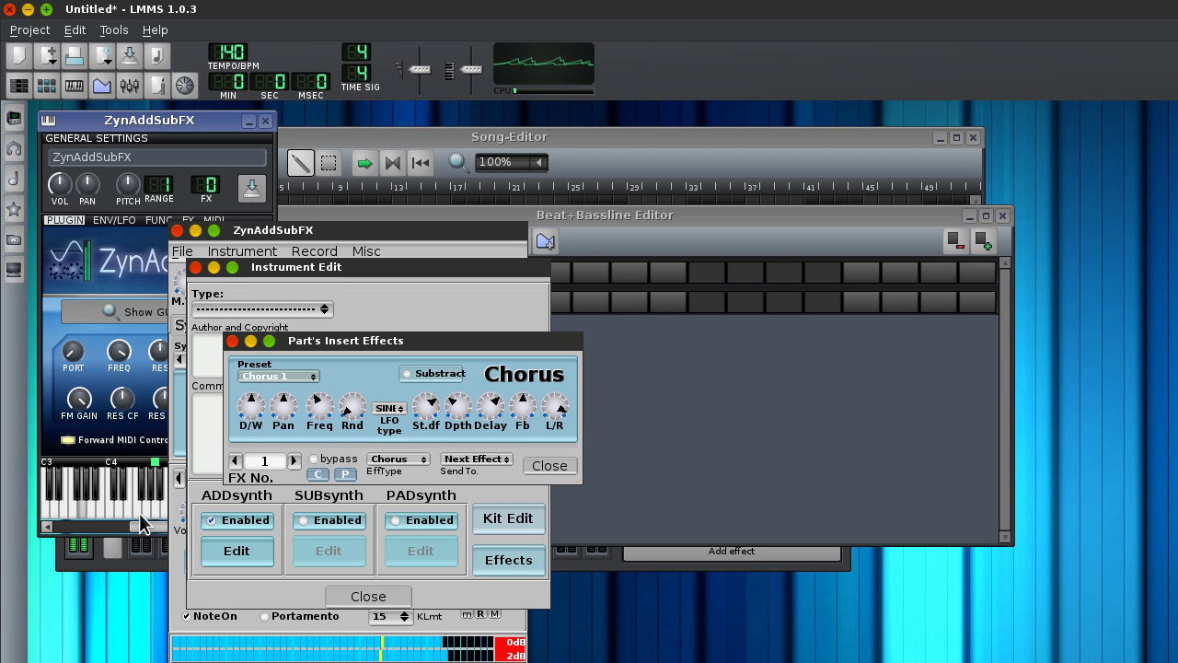
Add a Distortion to the part's second insert effect slot and audition it with a test note.
left_click(294, 459)
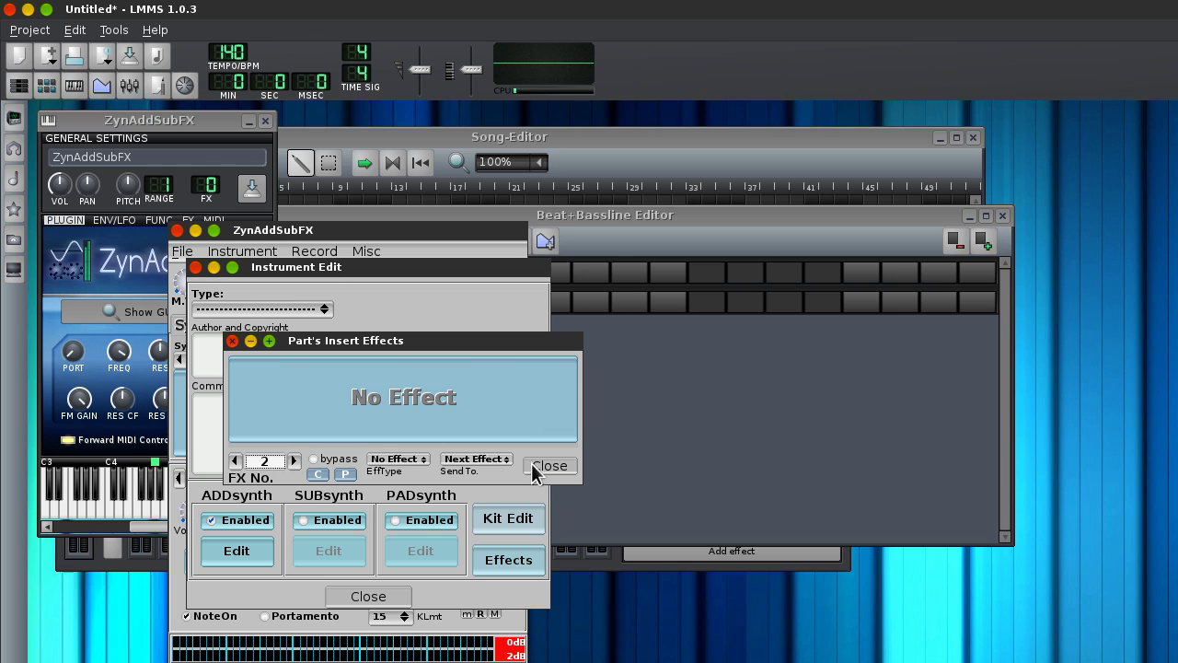
left_click(412, 455)
left_click(414, 543)
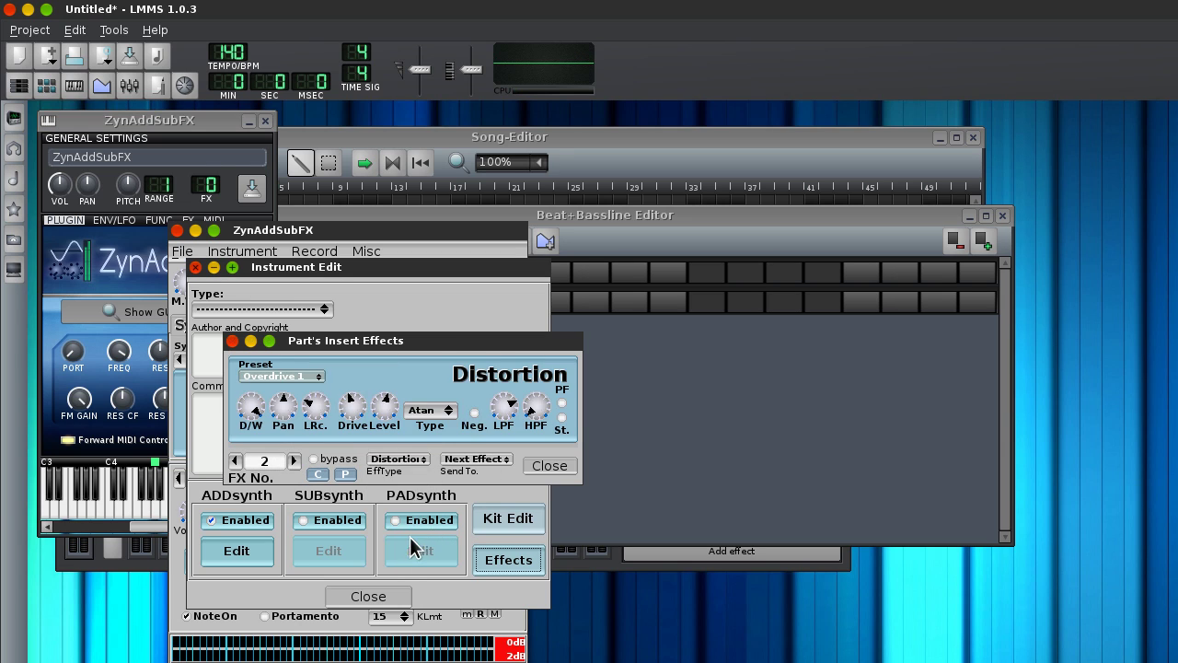
left_click(92, 483)
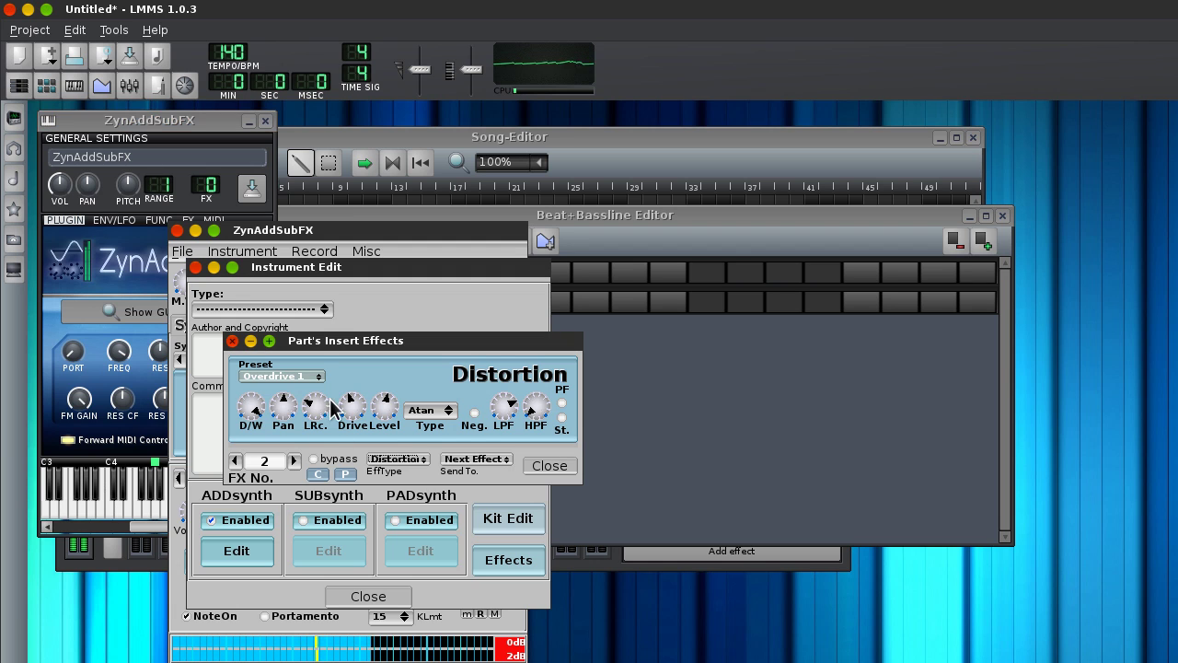
Switch the distortion to the Guitar Amp preset and audition it with a test note.
left_click(296, 376)
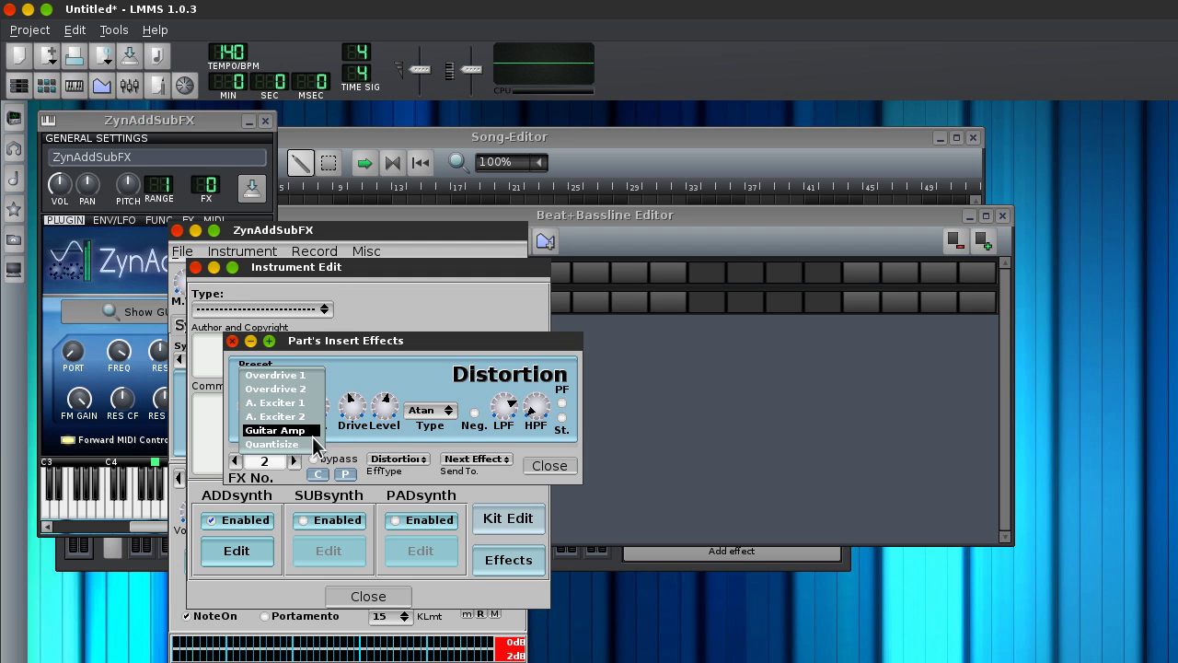
left_click(312, 430)
left_click(120, 497)
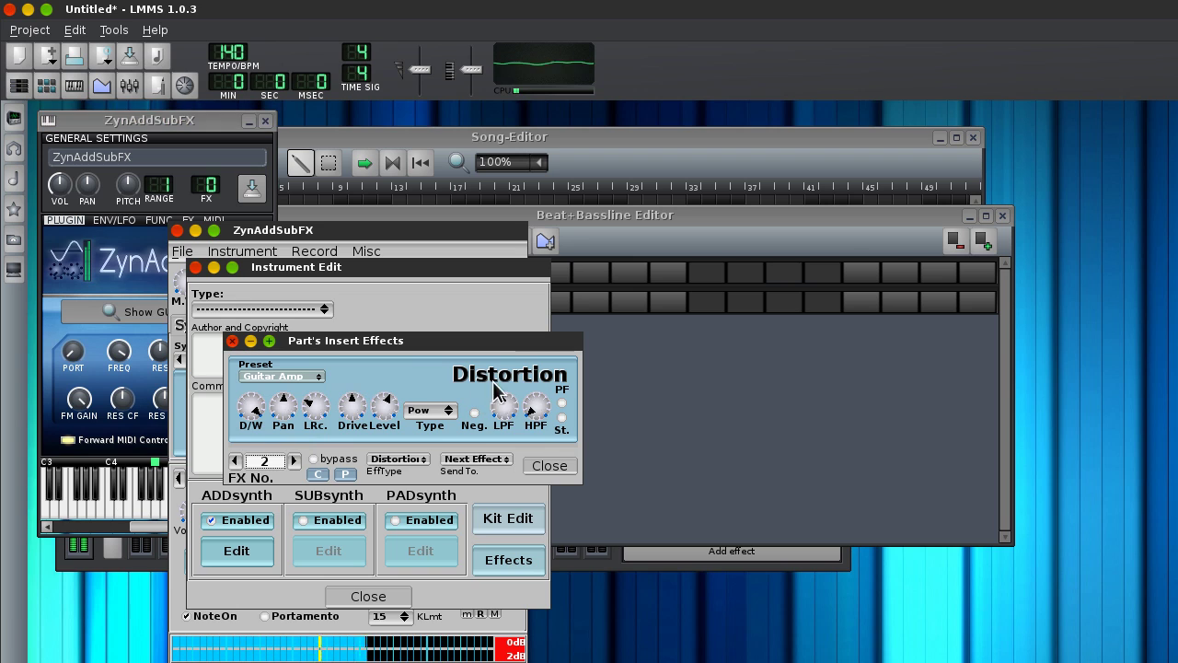
Raise the distortion's low-pass filter (LPF) and audition the result with a run of test notes.
left_click_drag(503, 404, 507, 309)
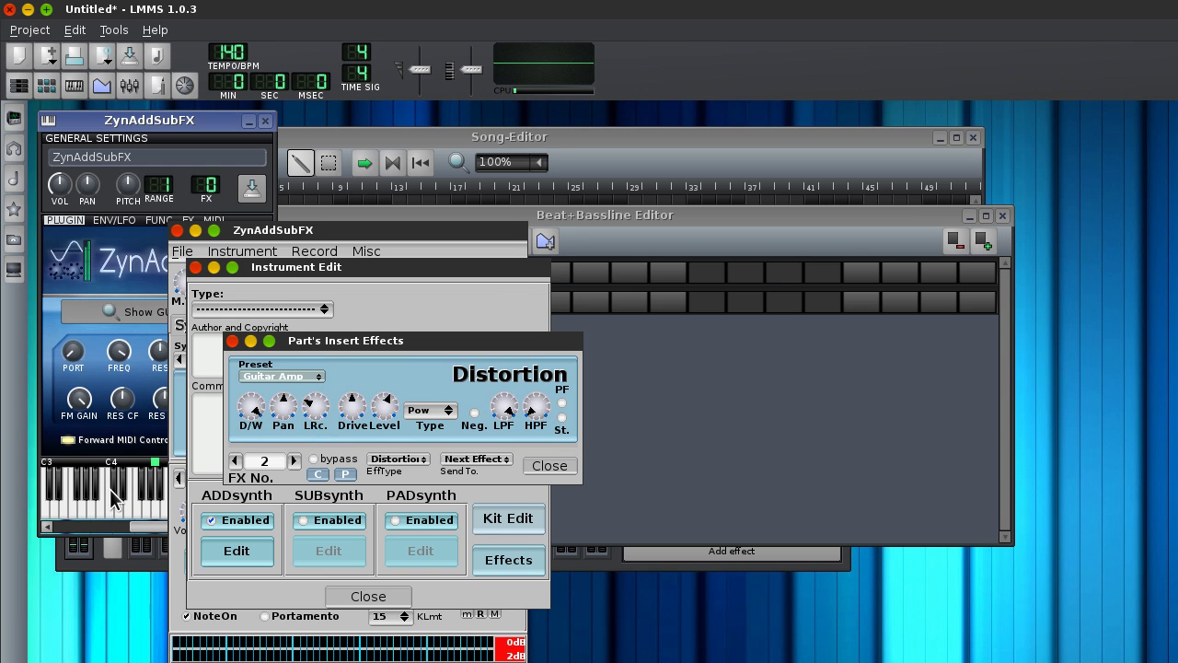
left_click(111, 497)
key("c")
key("v")
key("b")
key("v")
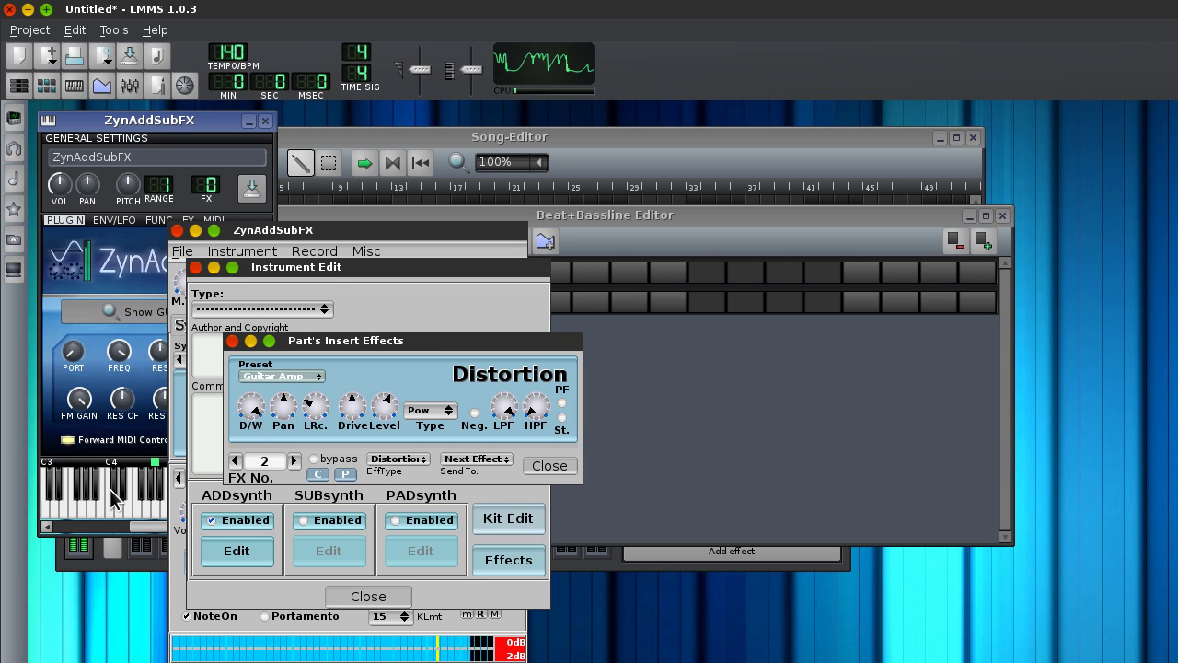
Lower the distortion's drive and level and audition the result with test notes while trying the filter frequency.
left_click(351, 412)
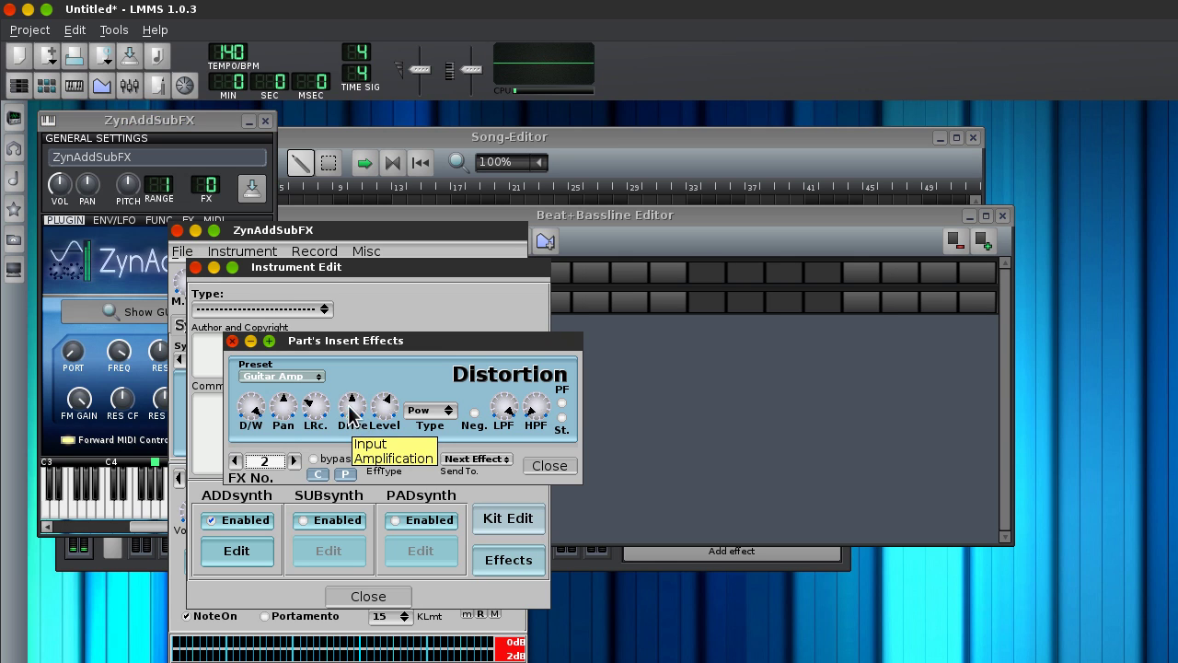
left_click_drag(382, 407, 388, 441)
key("c")
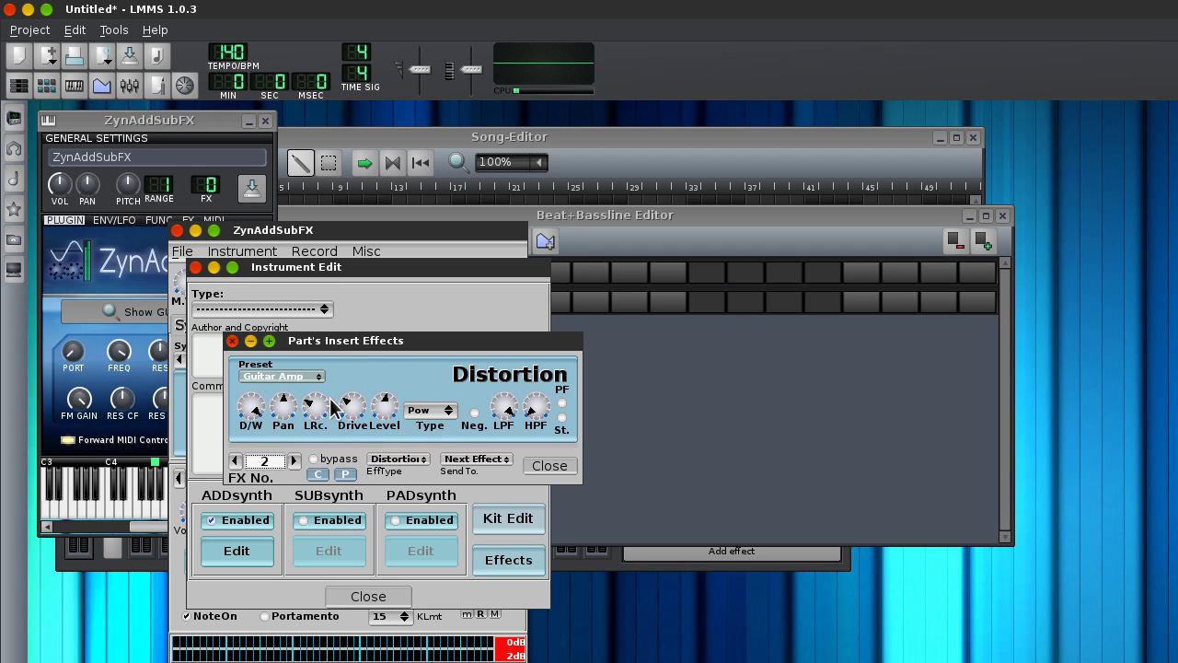
left_click(139, 492)
key("x")
left_click_drag(116, 355, 115, 358)
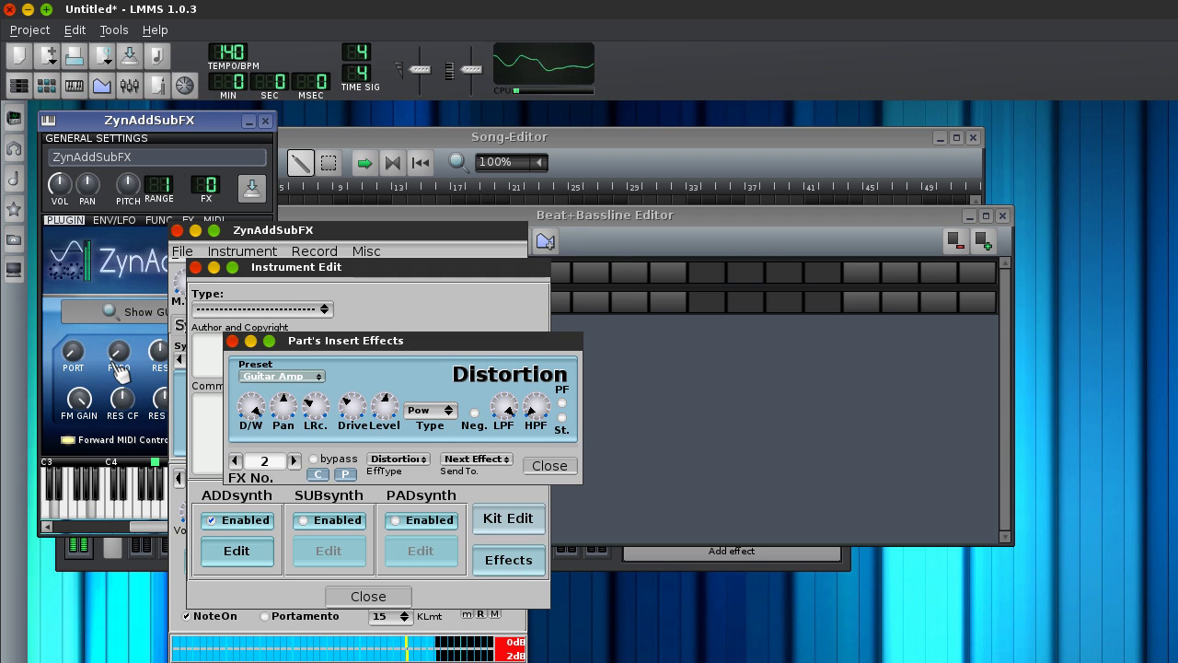
Bypass the distortion for comparison and remove it from the second insert effect slot by choosing No Effect.
left_click(314, 458)
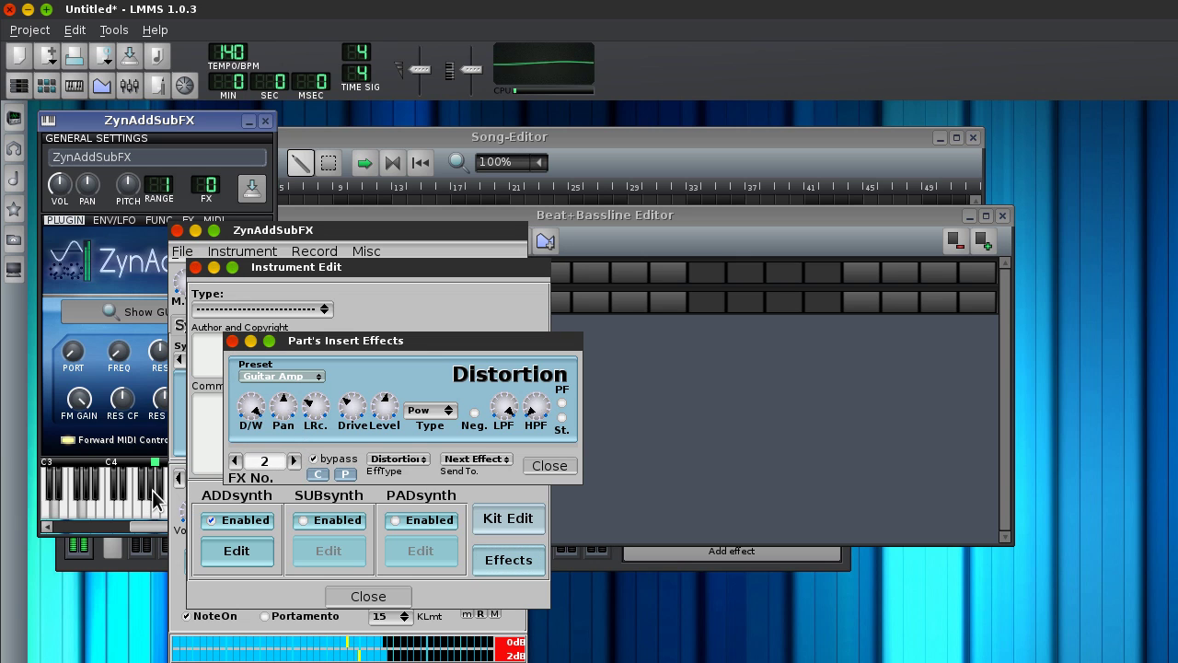
left_click(399, 458)
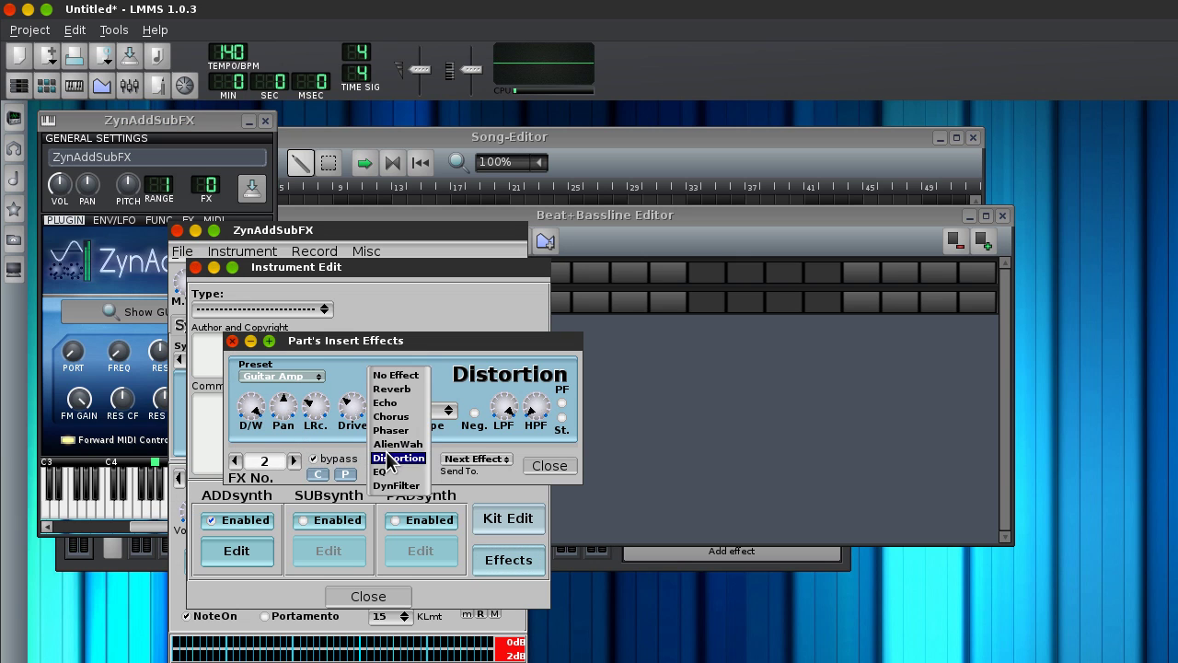
left_click(395, 376)
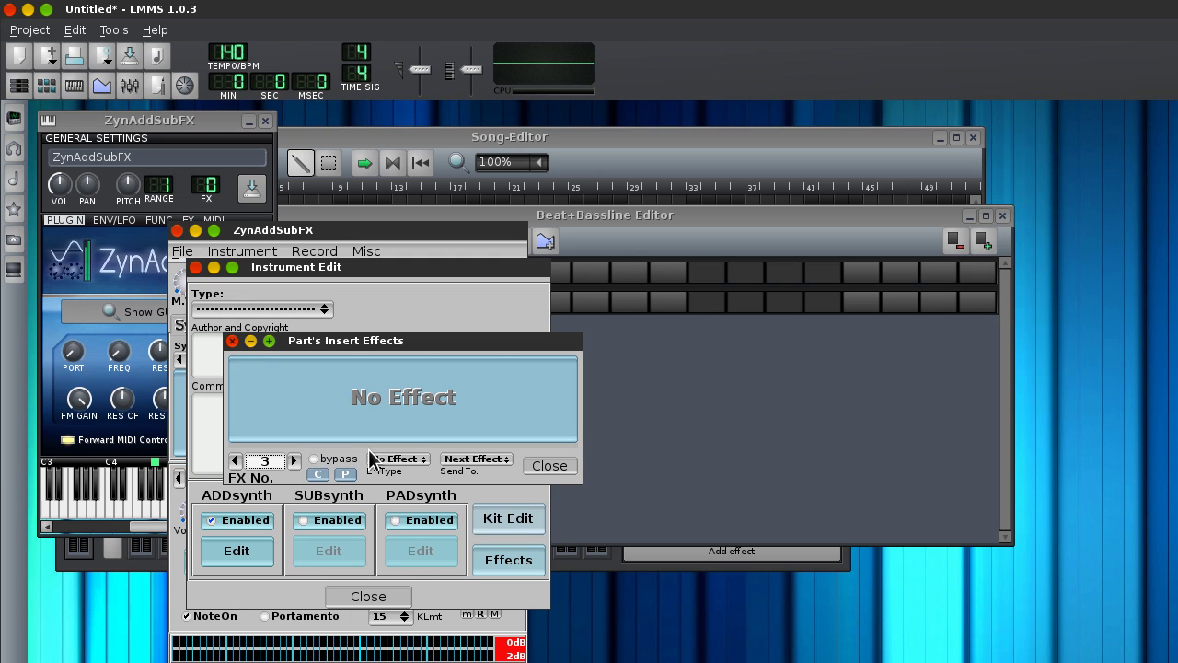
Add a Reverb to the part's third insert effect slot and audition it with test notes.
left_click(398, 459)
left_click(396, 475)
left_click(92, 483)
key("x")
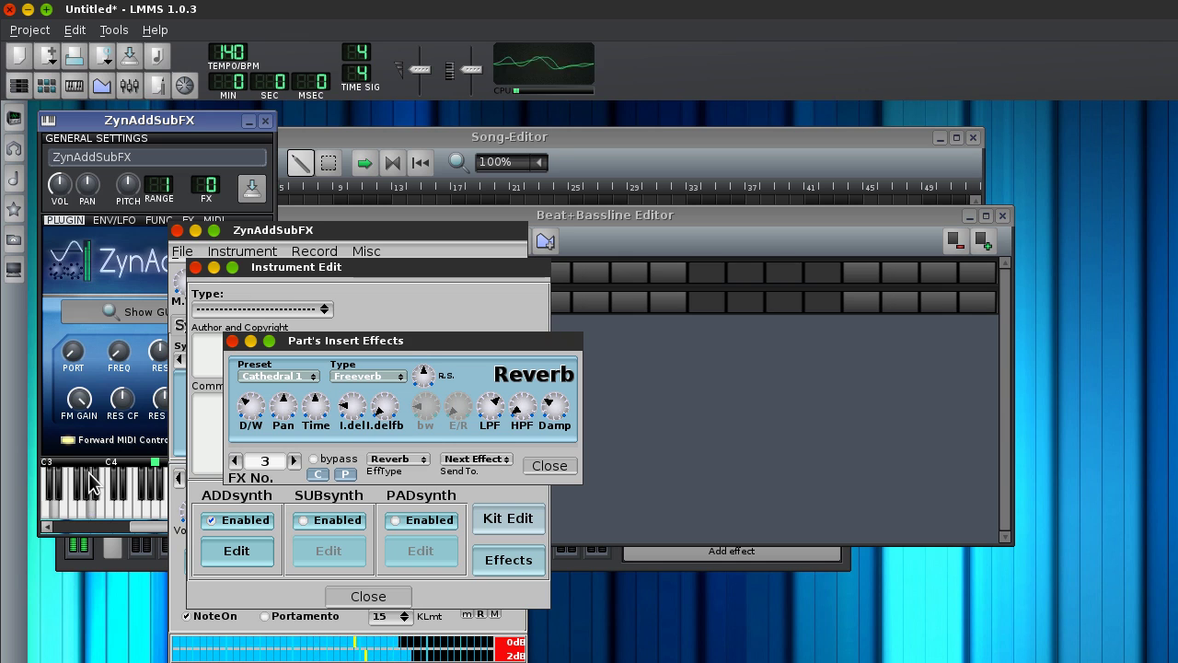
key("b")
key("z")
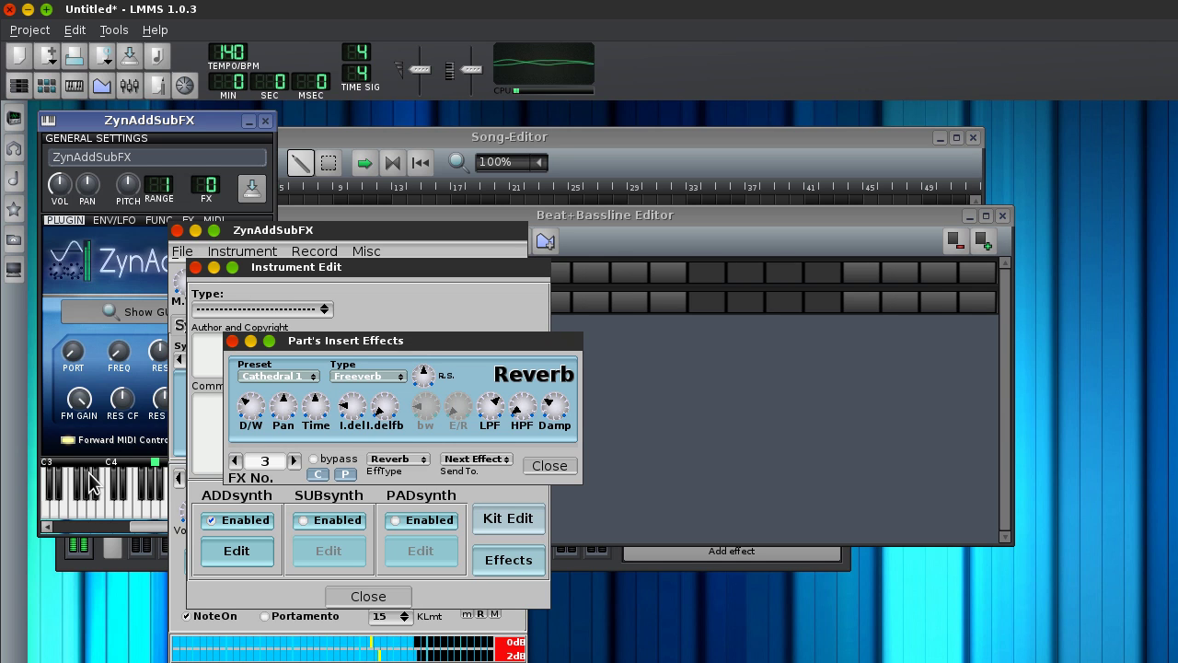
Add an Echo to the part's second insert effect slot and audition it with a test note.
left_click(236, 460)
left_click(399, 459)
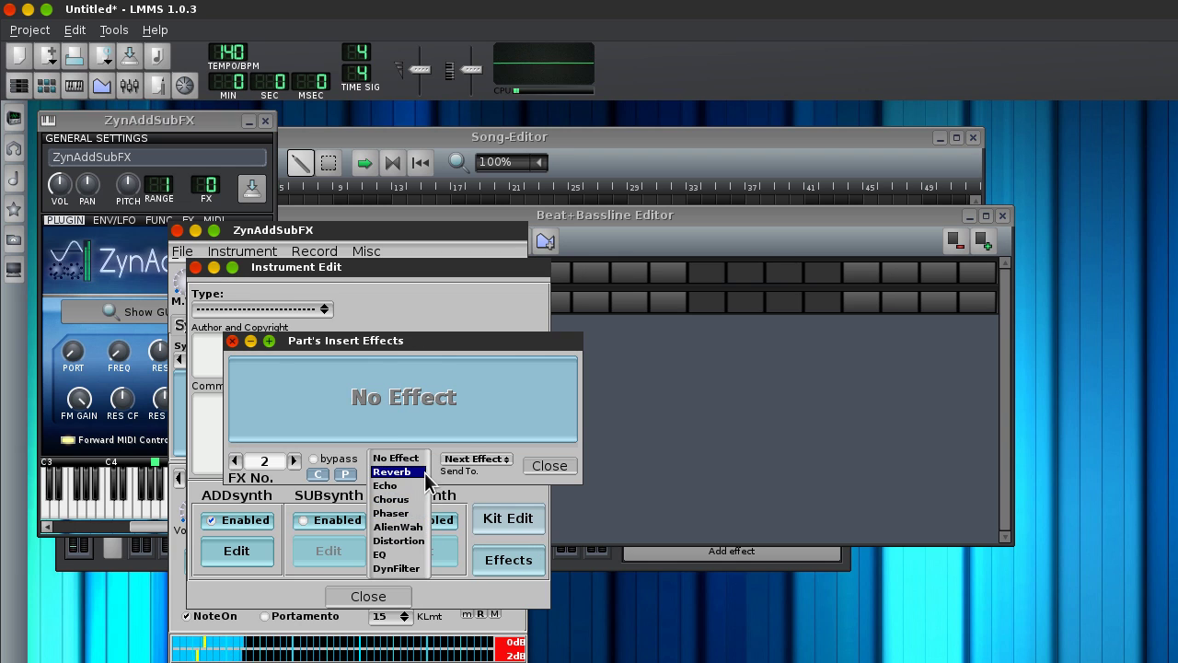
left_click(405, 485)
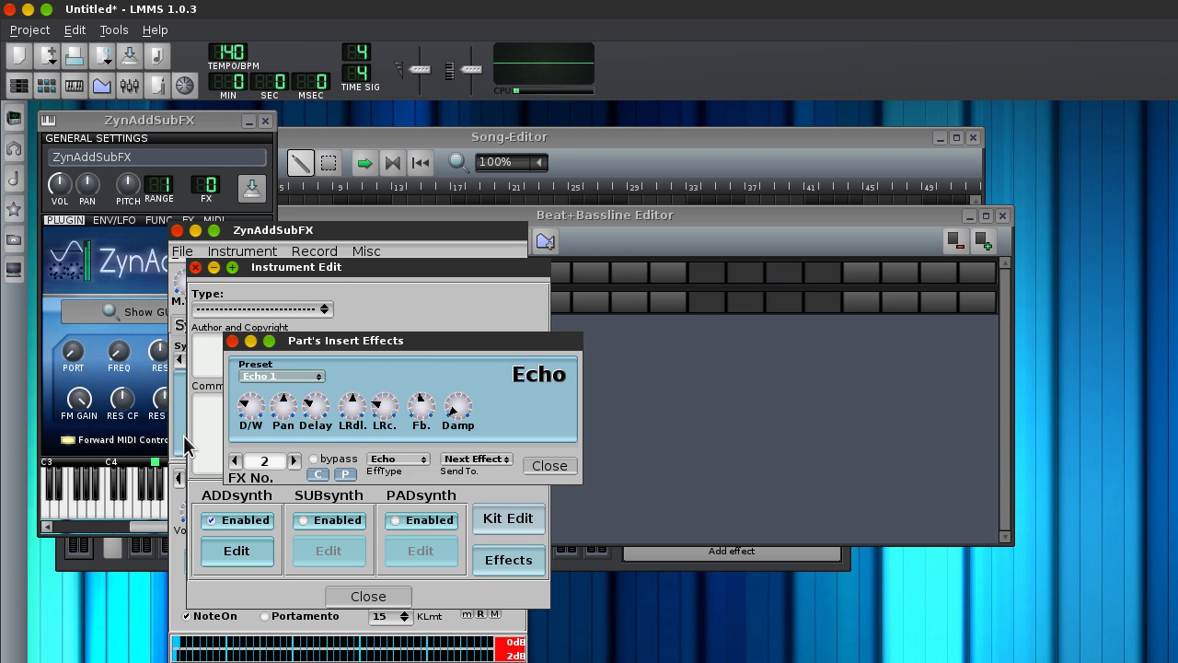
left_click(124, 469)
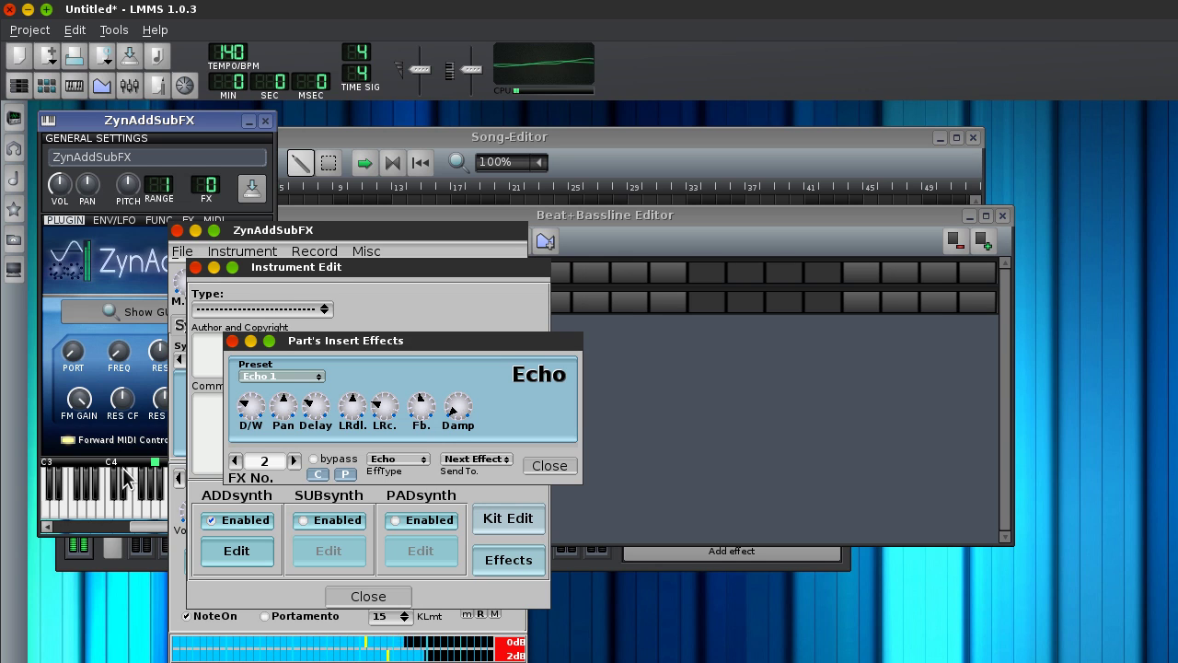
Switch the echo to the Feedback Echo preset, raise its dry/wet (D/W) amount, and audition it with a test note.
left_click(277, 378)
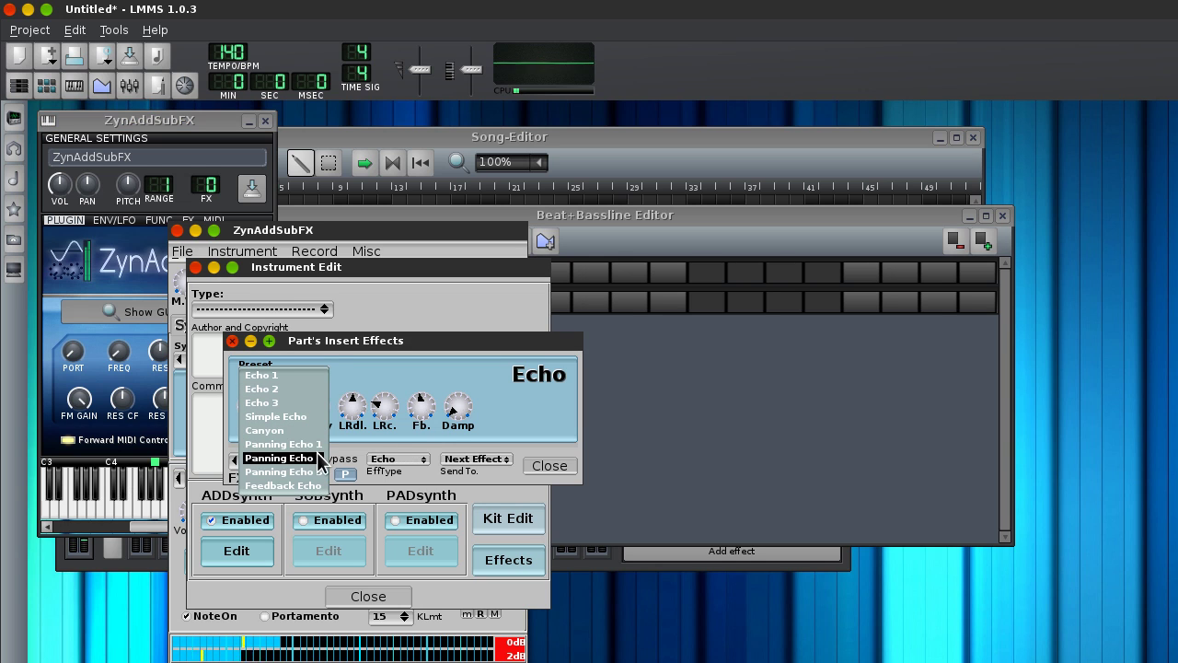
left_click(316, 485)
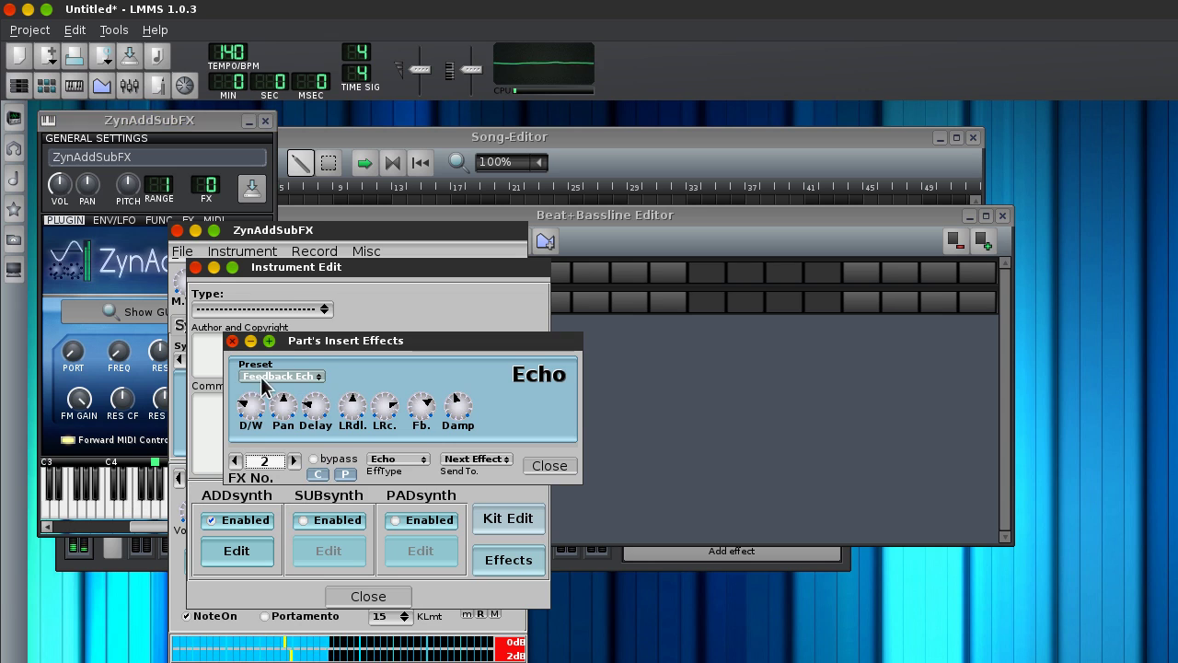
left_click(276, 375)
left_click(326, 433)
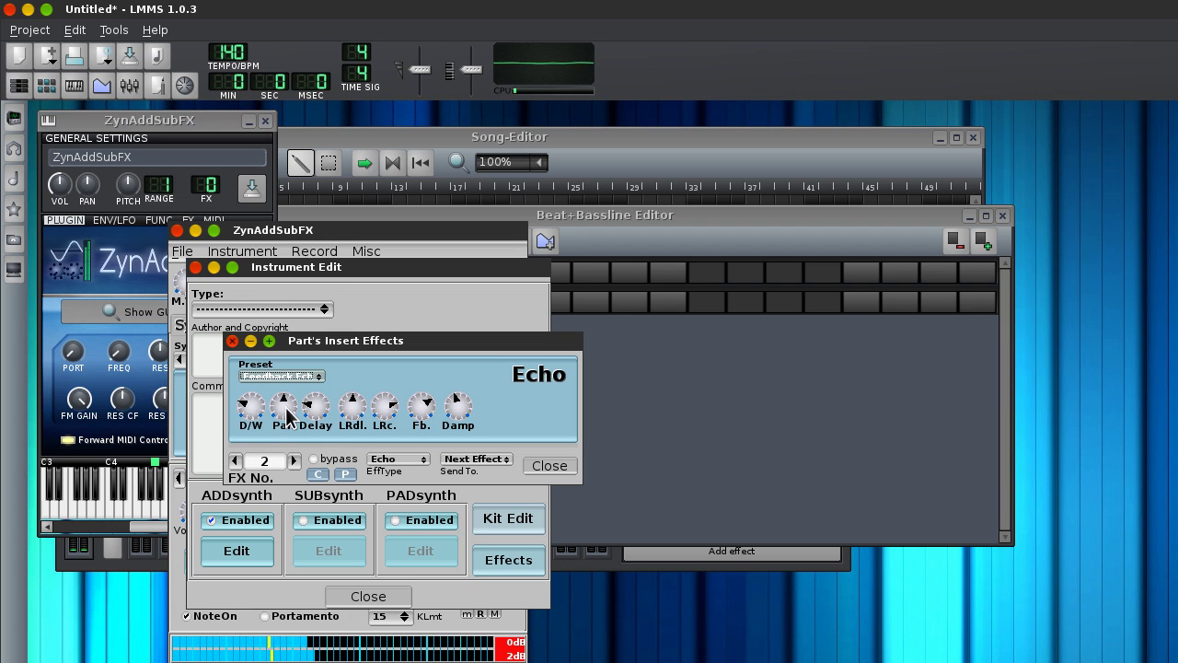
left_click_drag(253, 404, 252, 365)
left_click(131, 497)
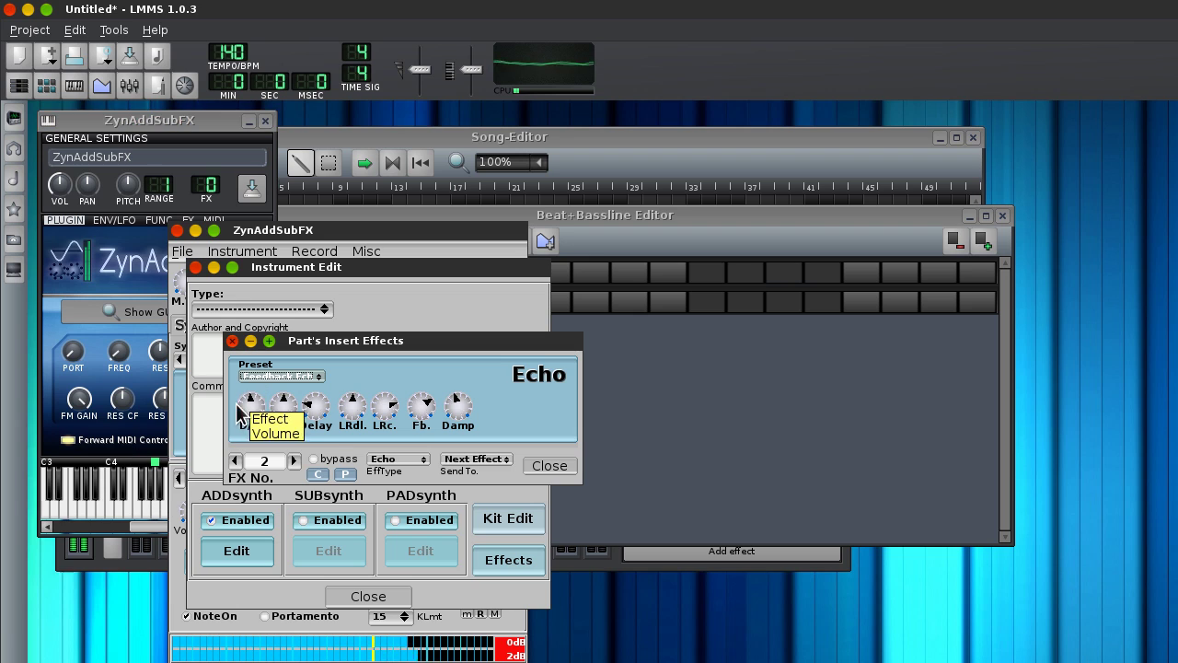
Lower and fine-tune the Feedback Echo's dry/wet (D/W) amount while auditioning it with a run of test notes.
left_click_drag(246, 404, 252, 421)
left_click(136, 518)
key("c")
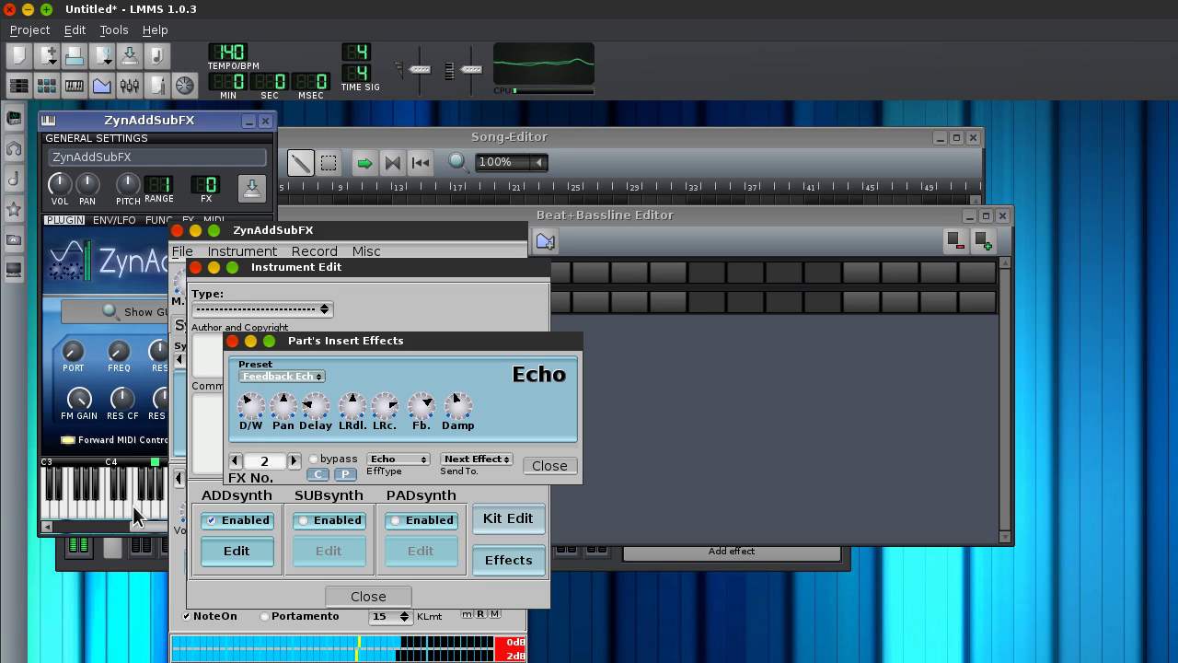
key("x")
key("n")
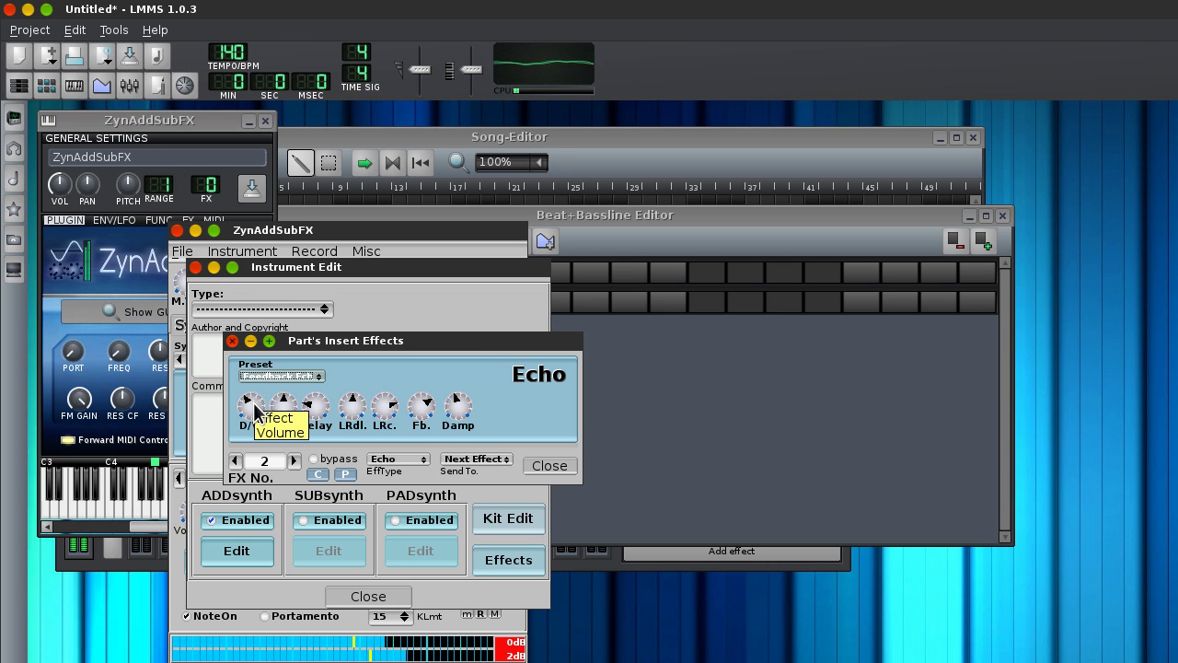
mouse_move(252, 402)
left_mouse_down()
mouse_move(251, 423)
mouse_move(246, 398)
left_mouse_up()
left_click(150, 484)
left_click(149, 470)
key("x")
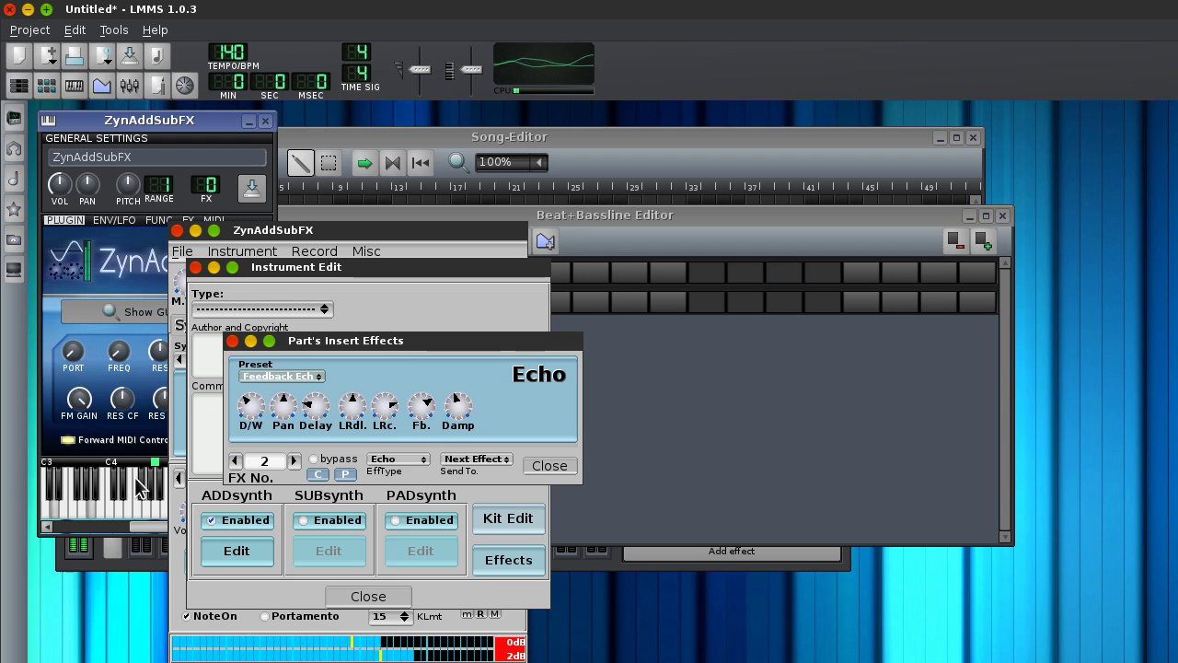
key("m")
key("v")
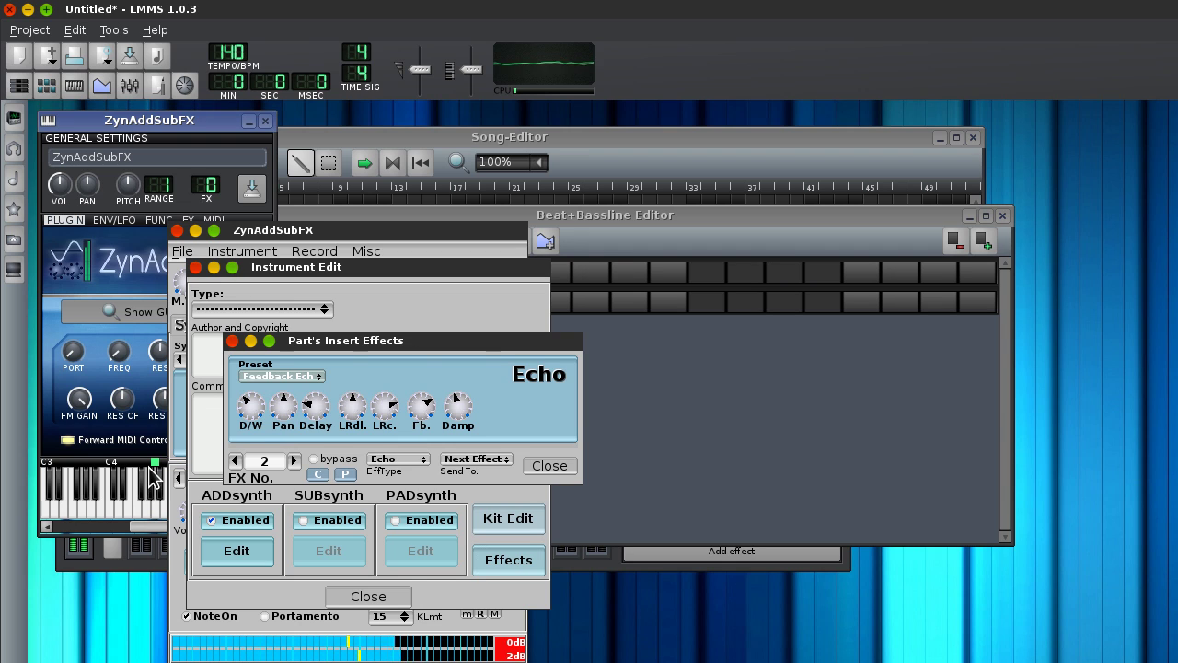
Switch the third slot's Reverb to the Hall 1 preset.
left_click(294, 461)
left_click(303, 378)
left_click(293, 419)
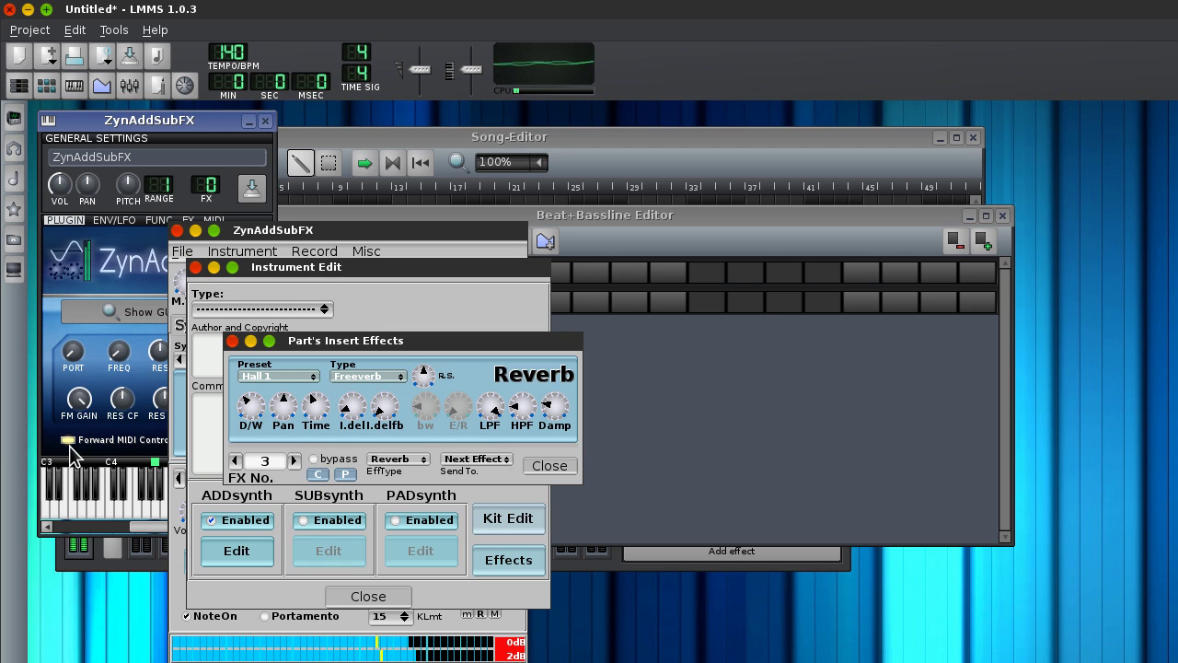
Hide the synth's editor windows and turn up the plugin's filter frequency (FREQ).
left_click(115, 313)
left_click(130, 357)
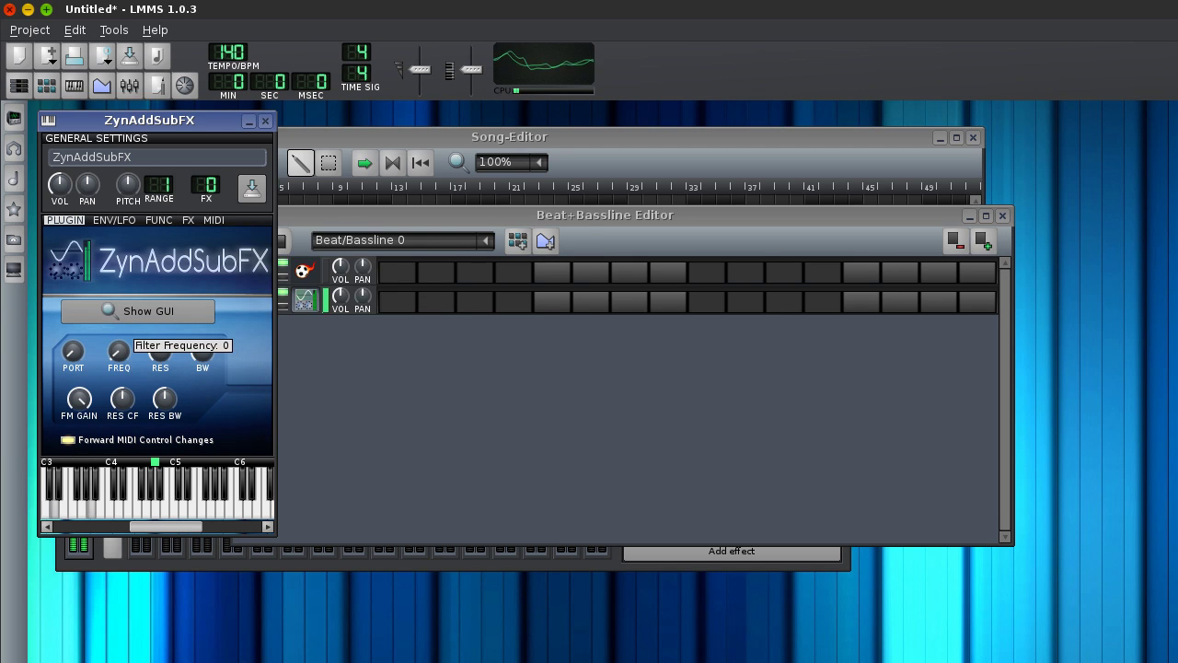
left_click_drag(130, 357, 125, 352)
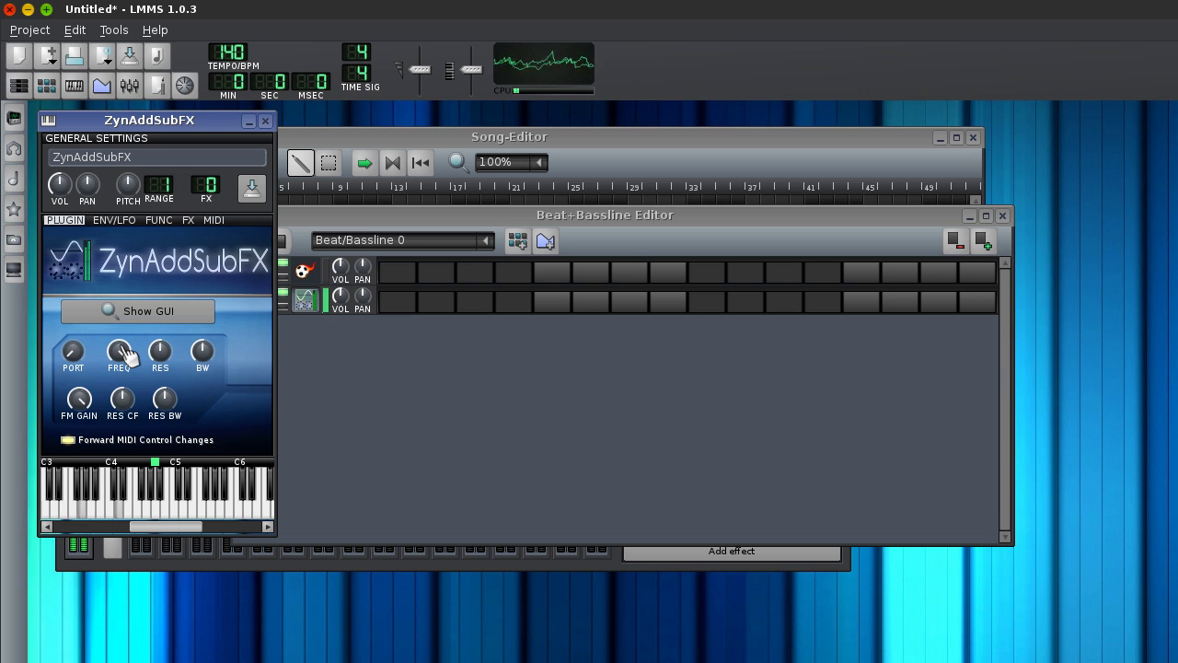
Show the synth's editor again and reopen Instrument Edit and the part's insert effects.
left_click(126, 313)
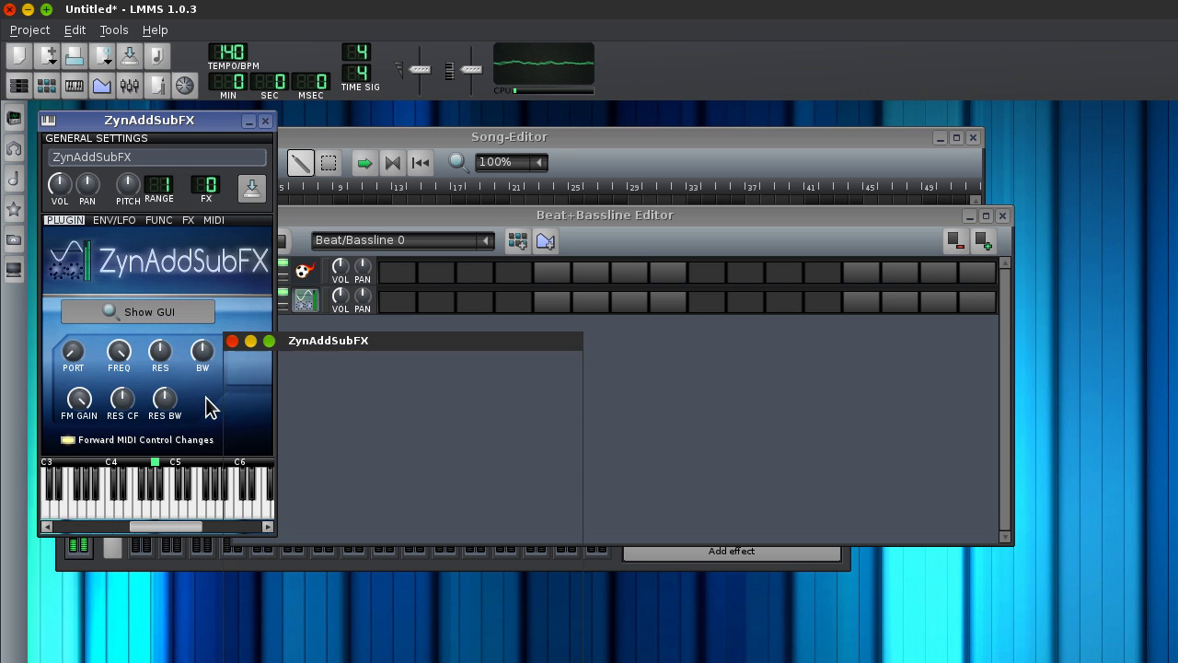
left_click(309, 660)
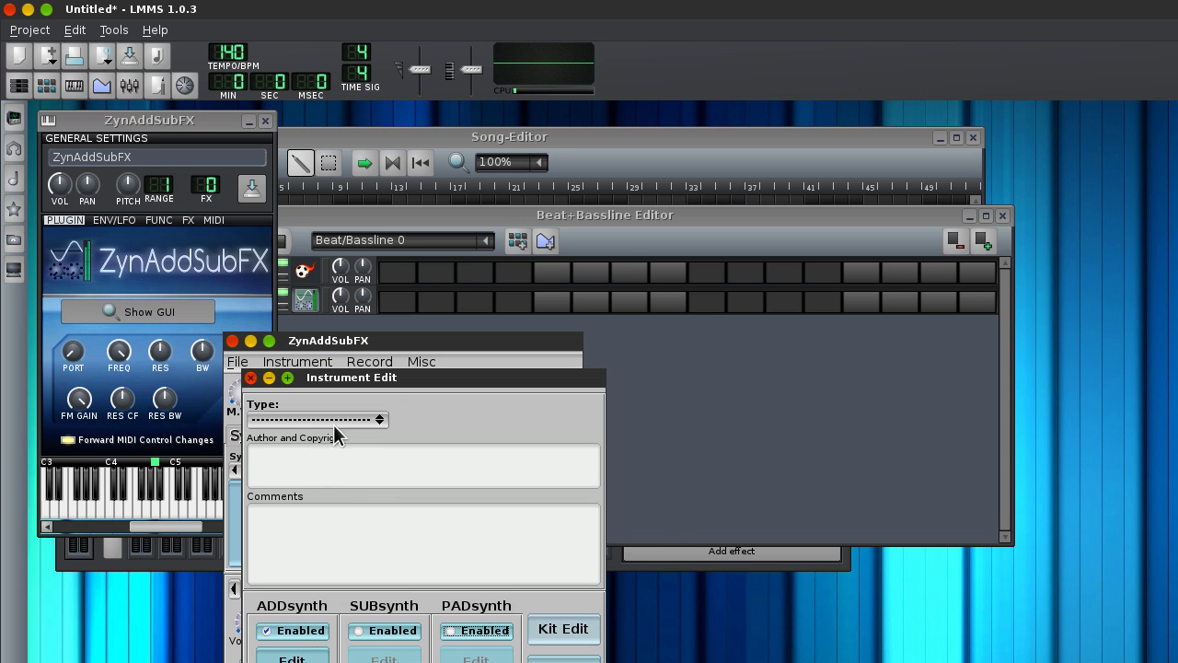
left_click(292, 657)
left_click(270, 416)
left_click(551, 655)
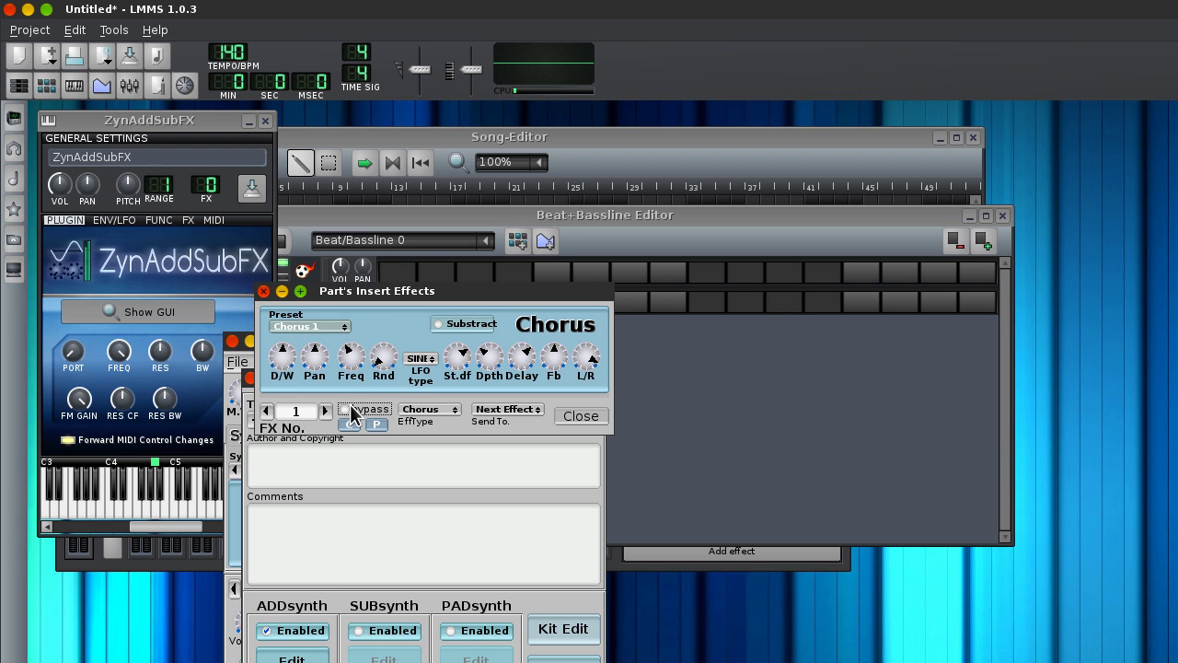
Go to the third insert effect slot and audition the sound with its Reverb using test notes.
left_click(325, 411)
left_click(325, 411)
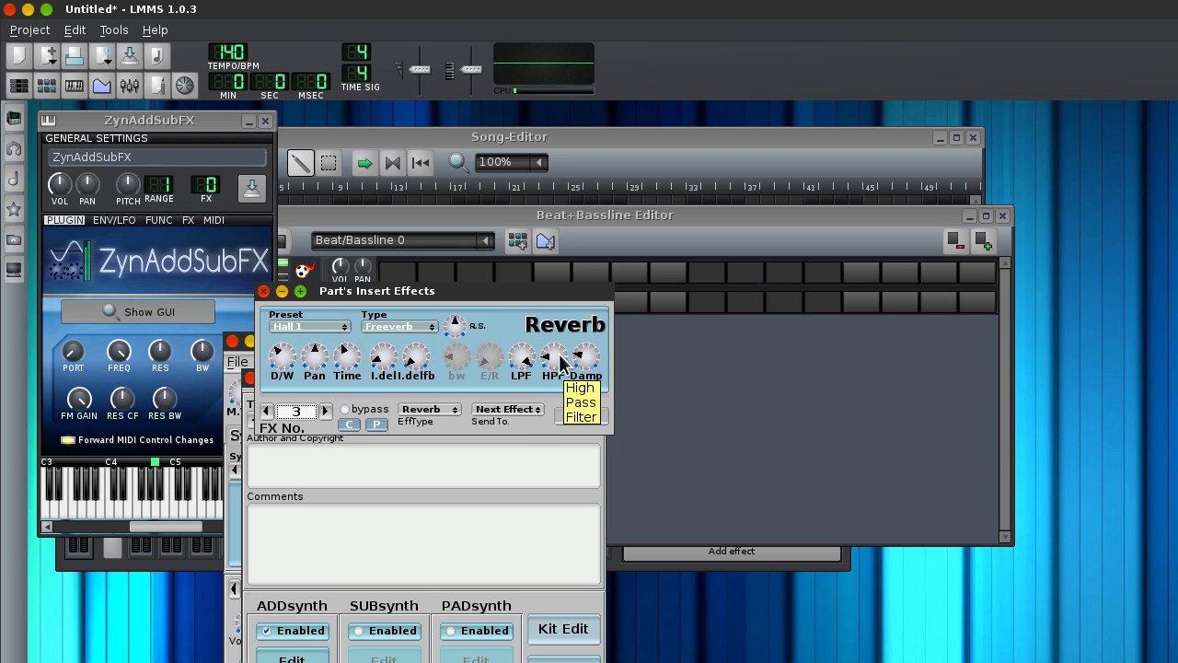
left_click(177, 486)
key("n")
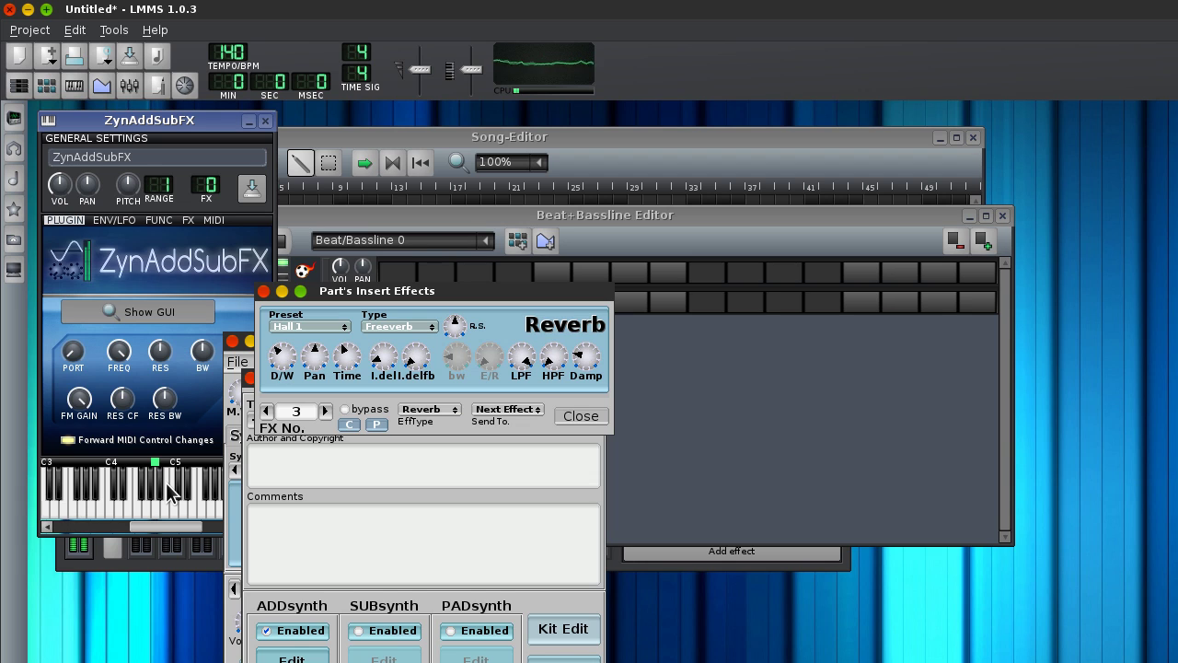
key("m")
Set the second slot's Echo to the Echo 1 preset, slightly lower its delay, and audition it before bypassing it.
left_click(266, 411)
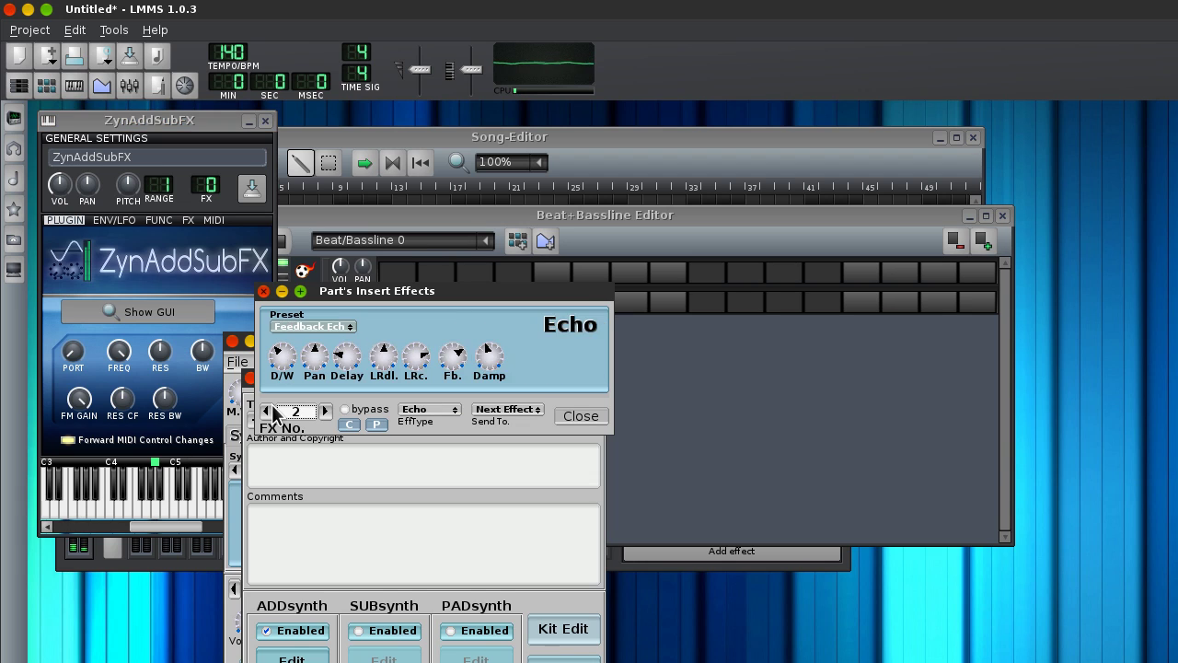
left_click(313, 327)
left_click(309, 241)
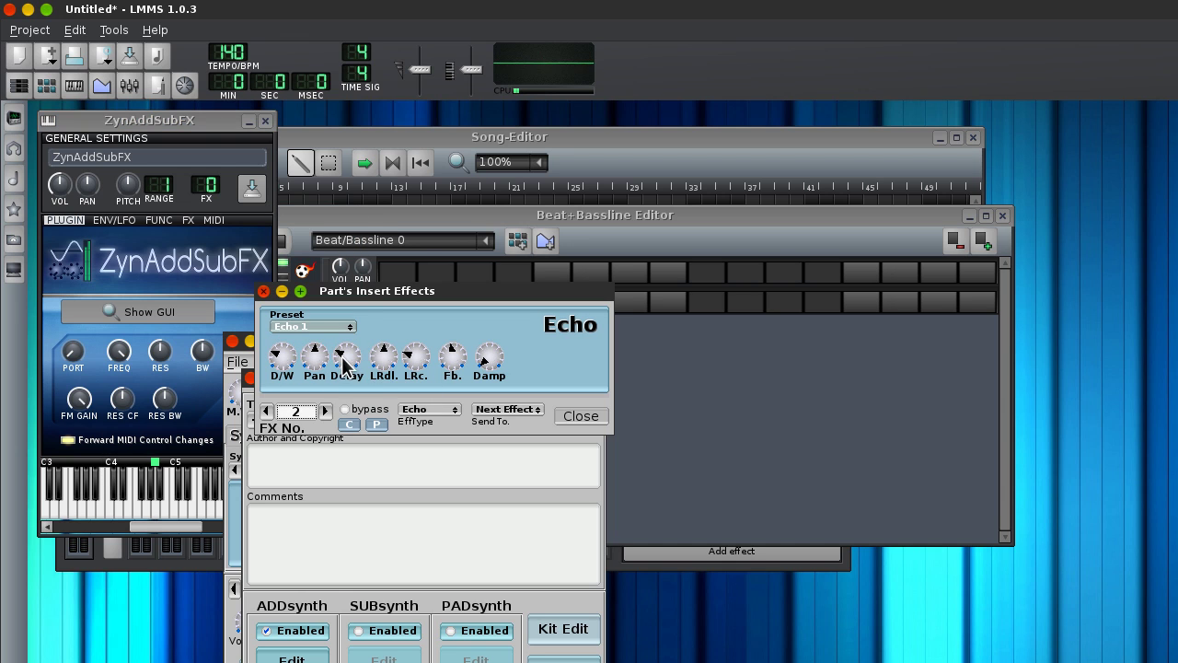
left_click_drag(342, 358, 356, 378)
key("m")
left_click(144, 467)
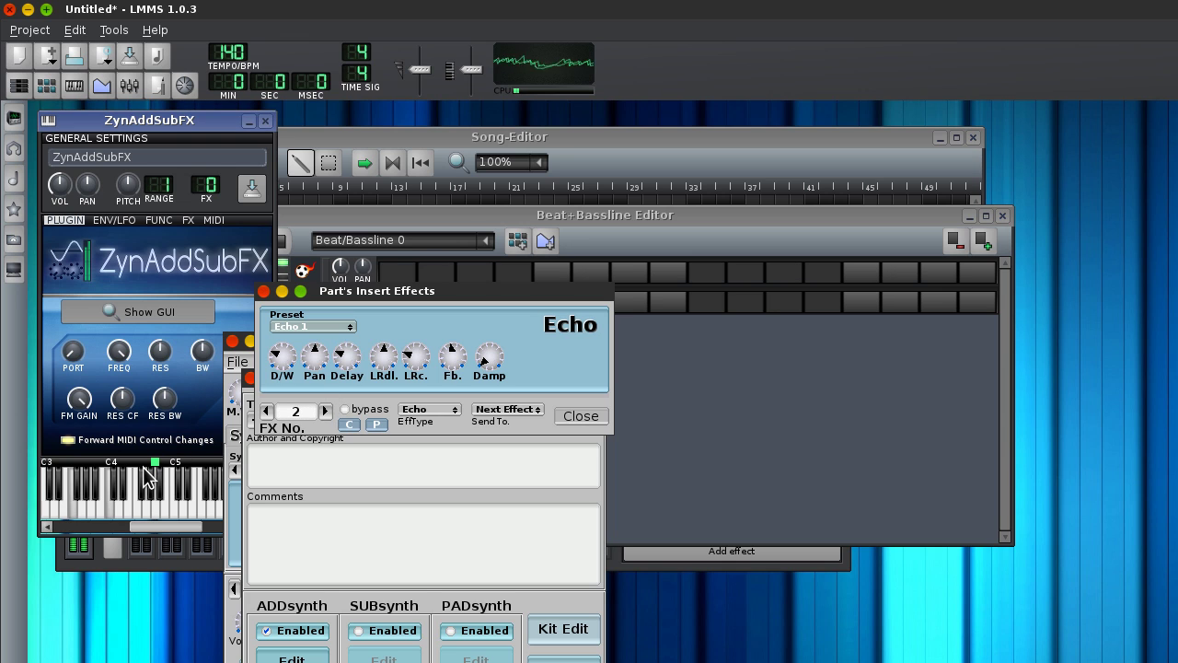
left_click(345, 408)
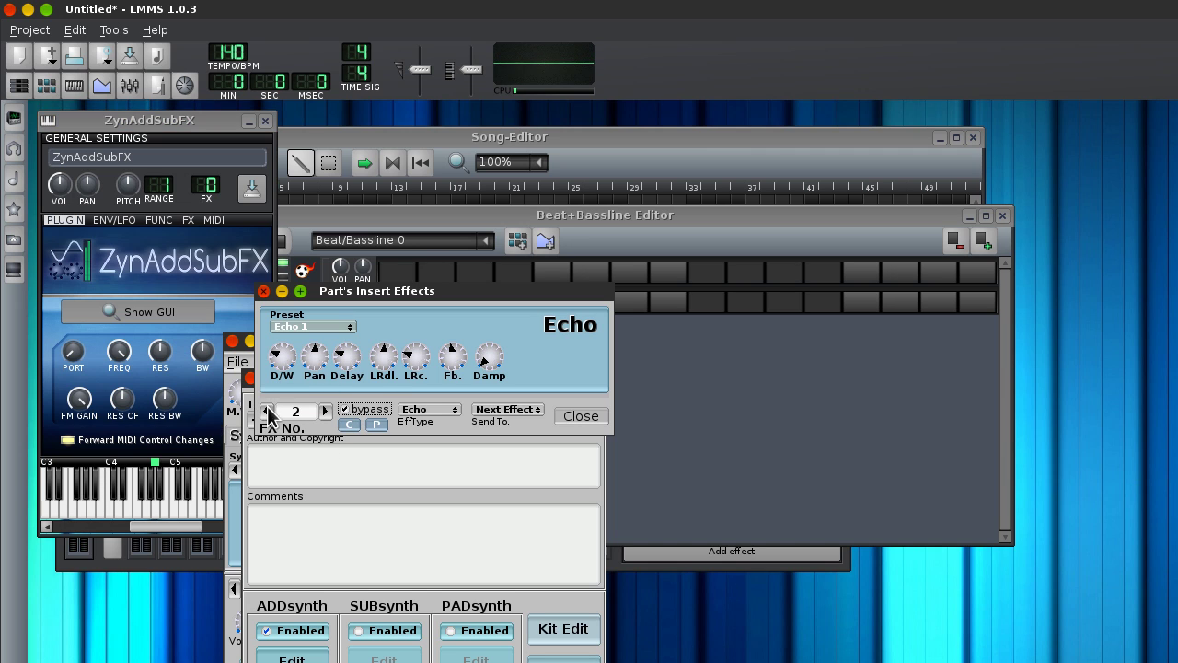
Switch the third slot's Reverb to the Cathedral 1 preset and audition it with a run of test notes.
left_click(323, 411)
left_click(322, 328)
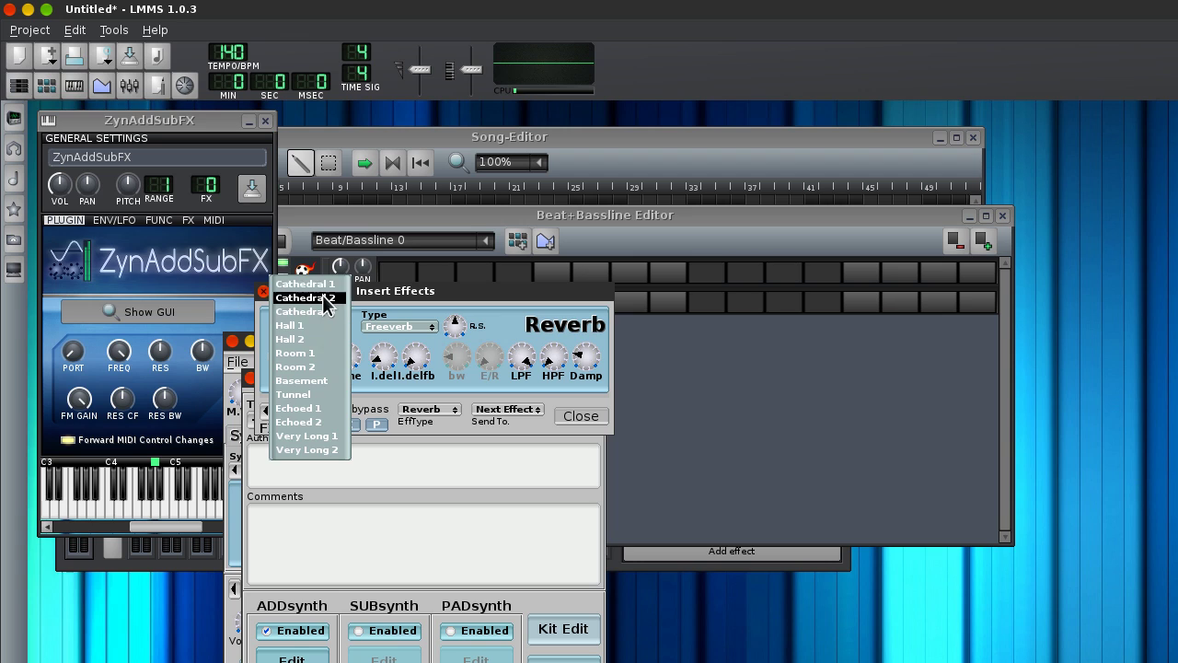
left_click(323, 283)
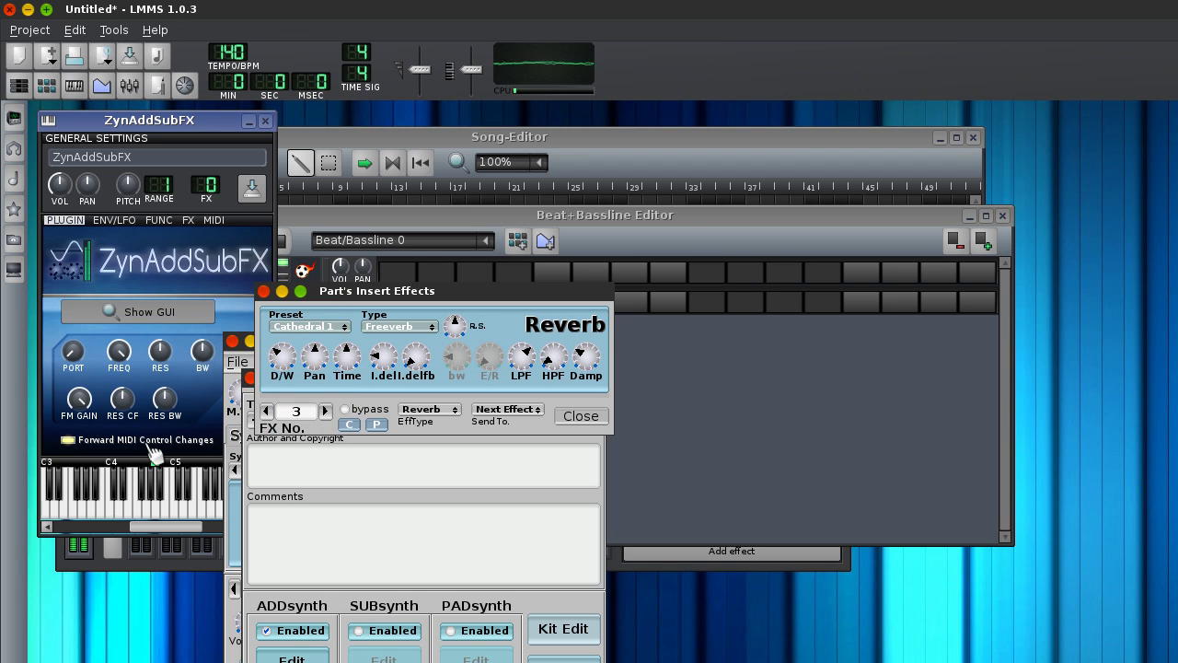
key("m")
scroll(517, 362, "up", 7)
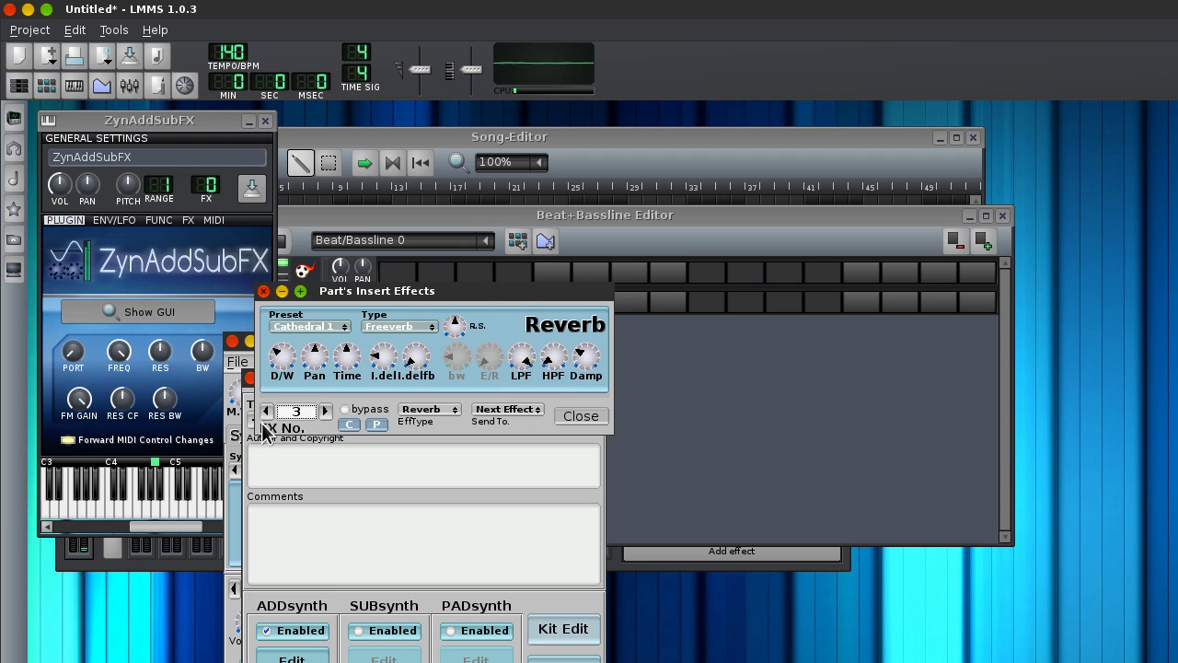
key("m")
key("x")
left_click(191, 485)
key("v")
key("period")
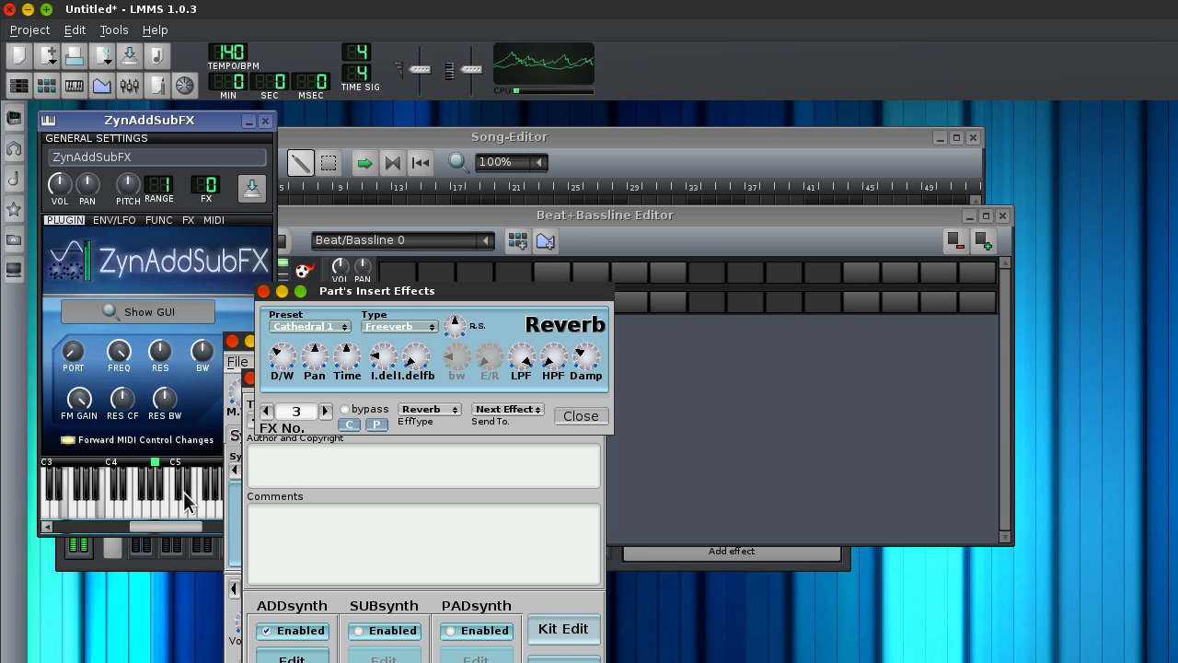
Hide the synth editor and turn the plugin's FREQ knob down, auditioning the sound with test notes.
left_click(169, 314)
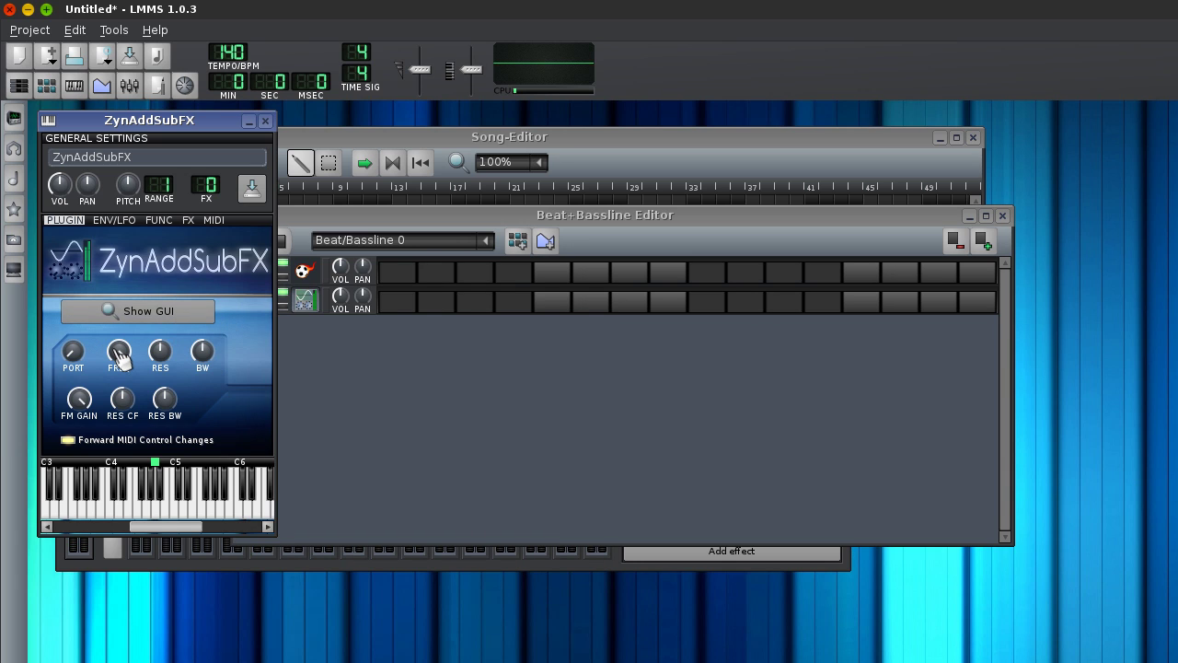
key("b")
key("x")
left_click_drag(117, 351, 116, 389)
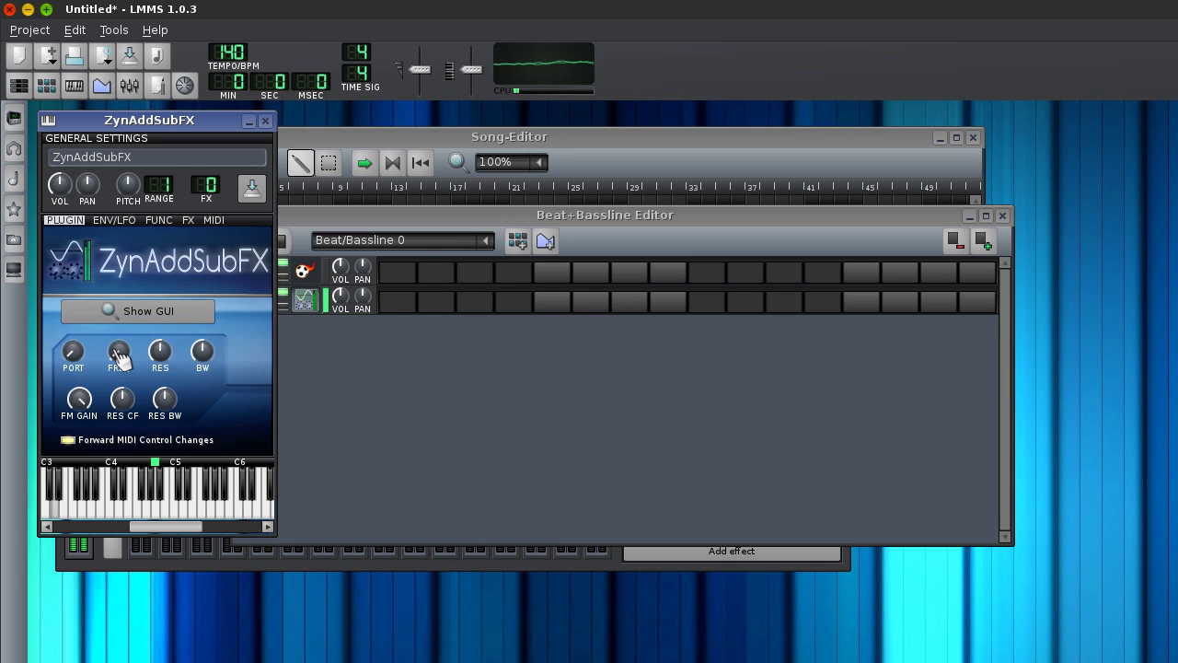
key("x")
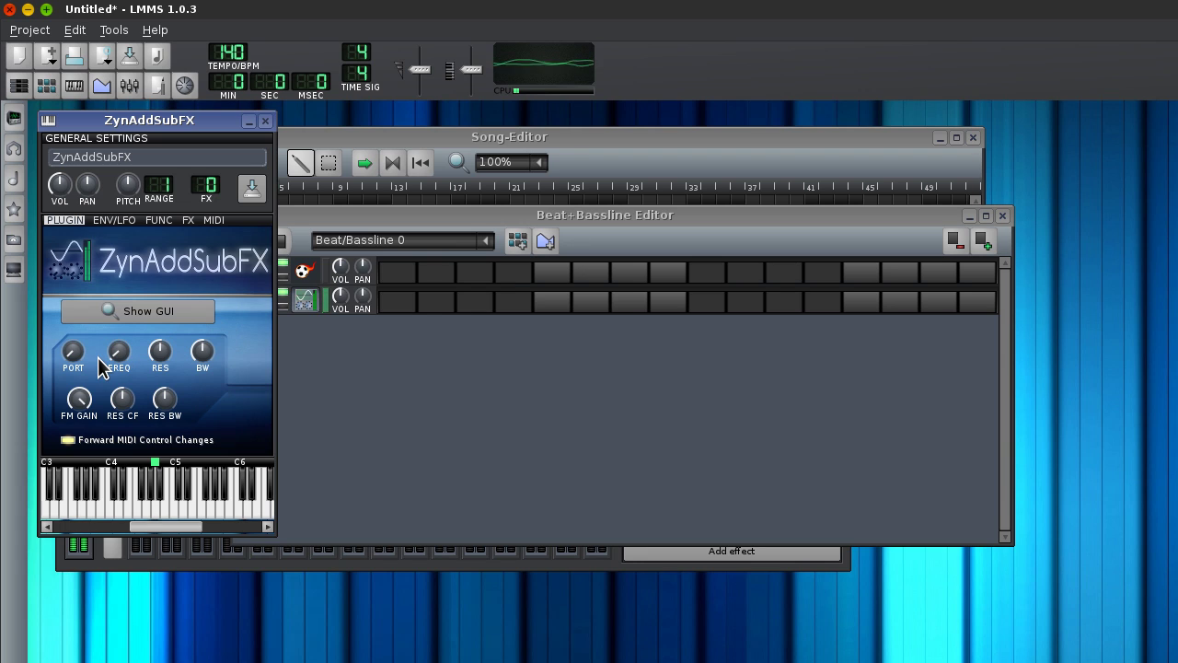
key("c")
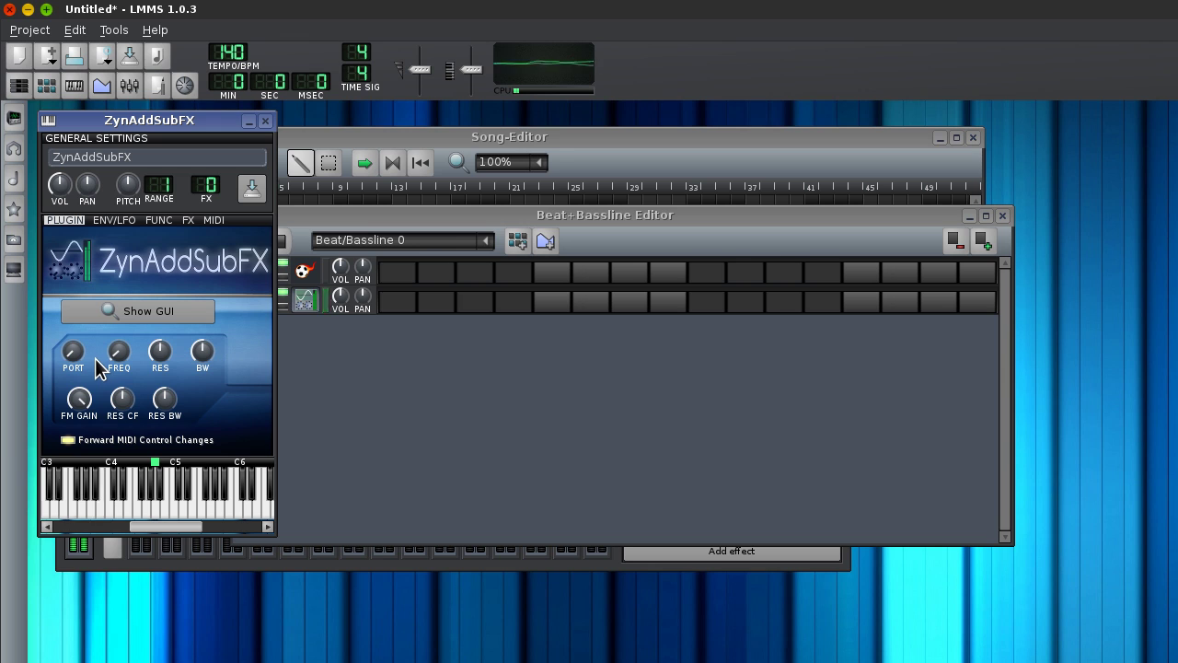
key("n")
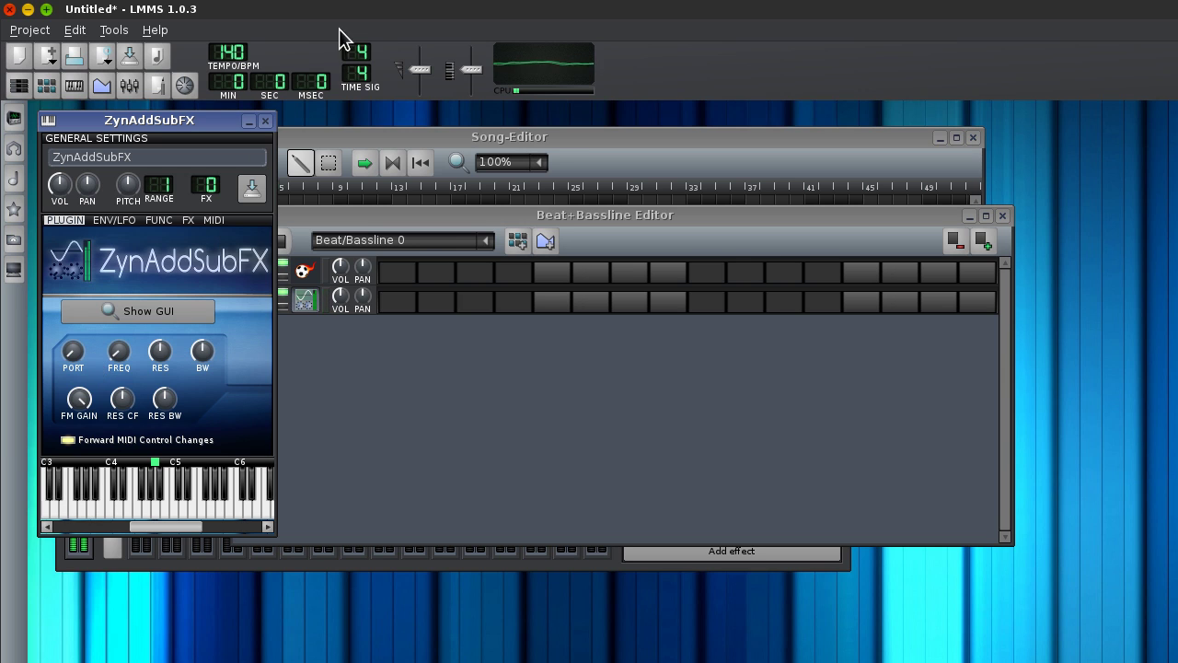
Bring the Beat+Bassline Editor forward and open the ZynAddSubFX track in the Piano-Roll.
left_click(457, 163)
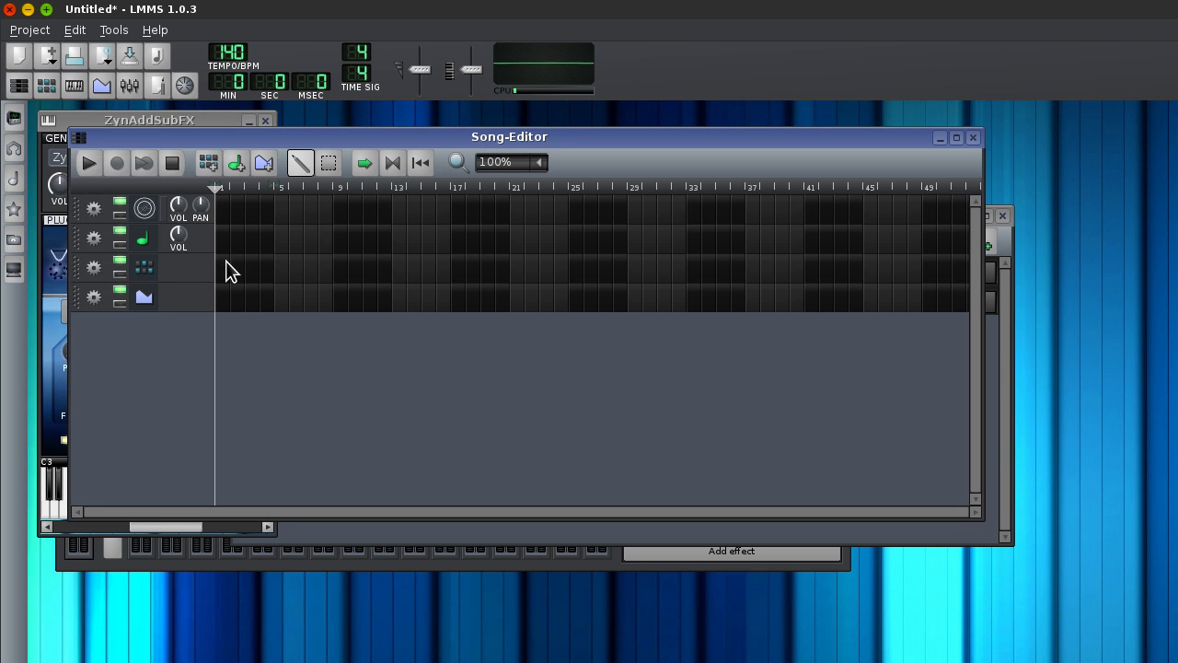
left_click(774, 538)
right_click(408, 299)
left_click(410, 306)
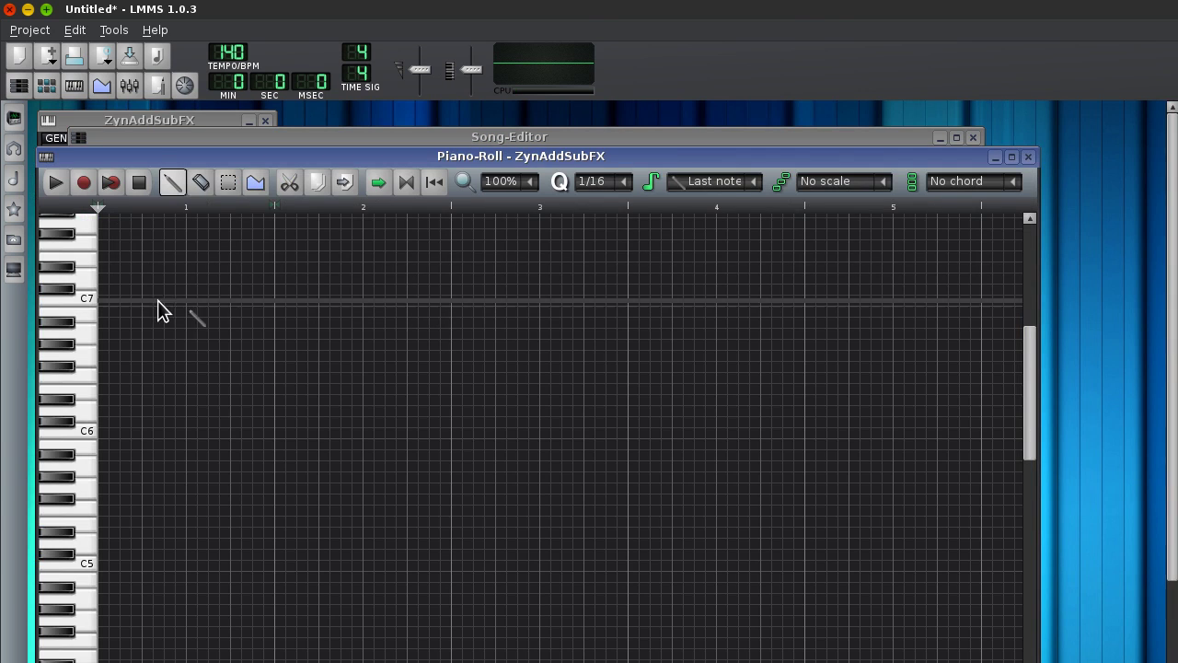
Place two stacked notes, G3 and D3, at the very start of the pattern.
left_click_drag(101, 311, 83, 662)
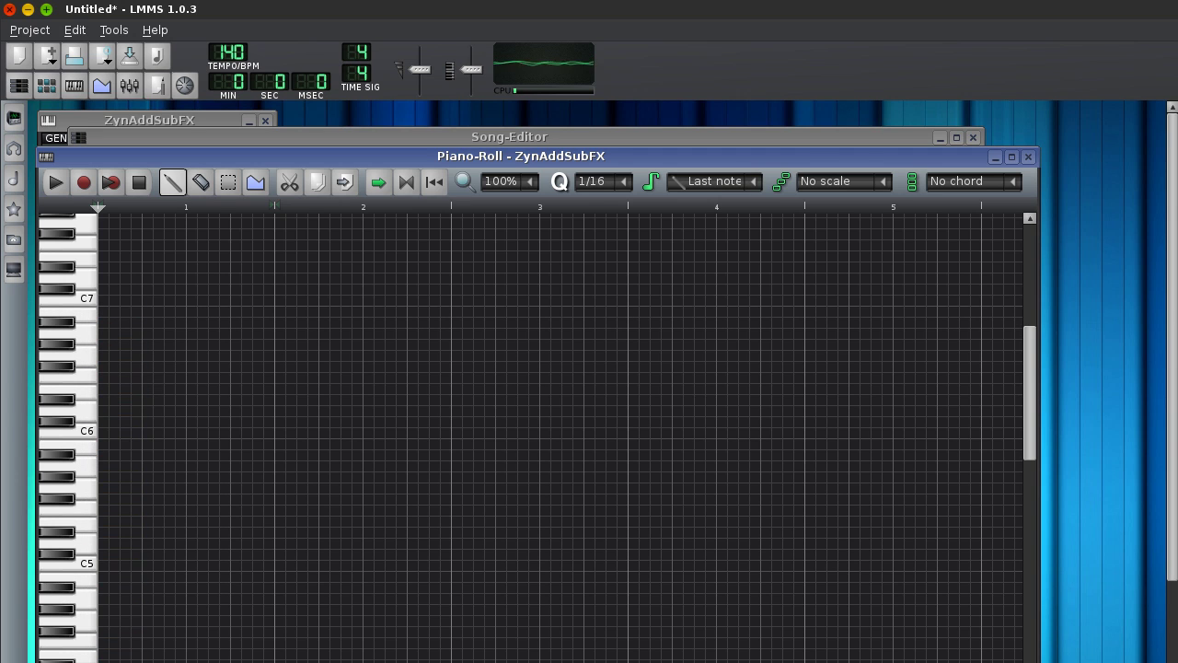
scroll(241, 408, "down", 7)
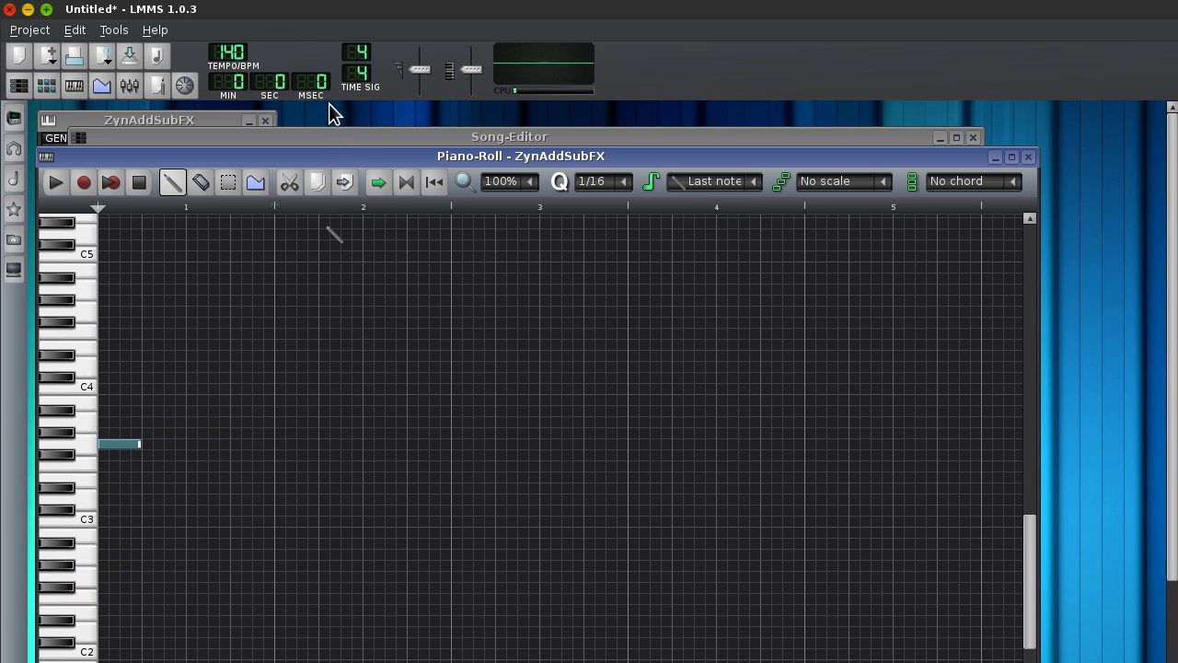
left_click_drag(329, 156, 329, 67)
mouse_move(101, 415)
left_mouse_down()
mouse_move(98, 394)
mouse_move(98, 414)
left_mouse_up()
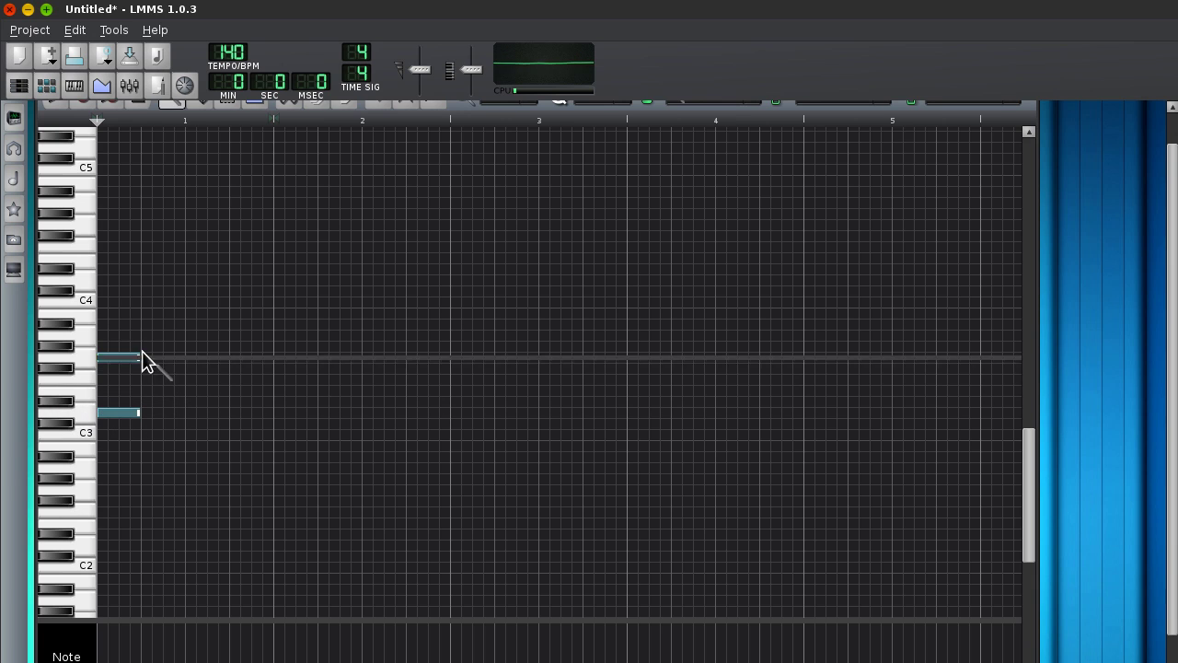
Shrink and reposition the Piano-Roll window so the Note Volume area is accessible.
scroll(1094, 206, "up", 2)
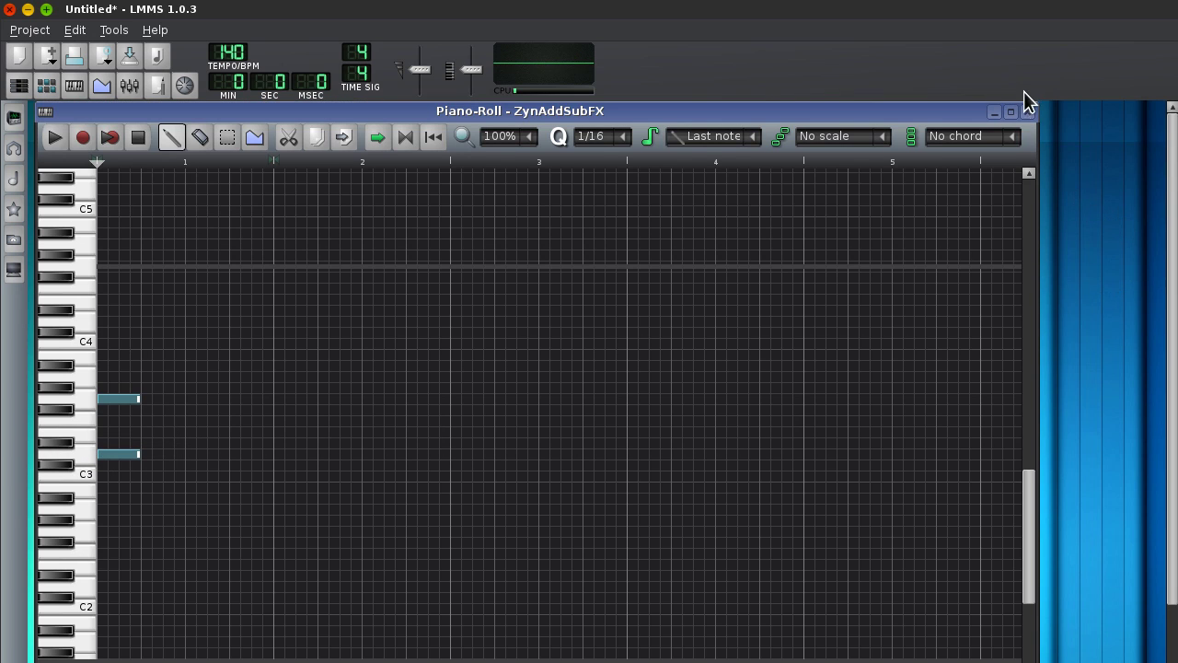
left_click_drag(1037, 104, 1038, 303)
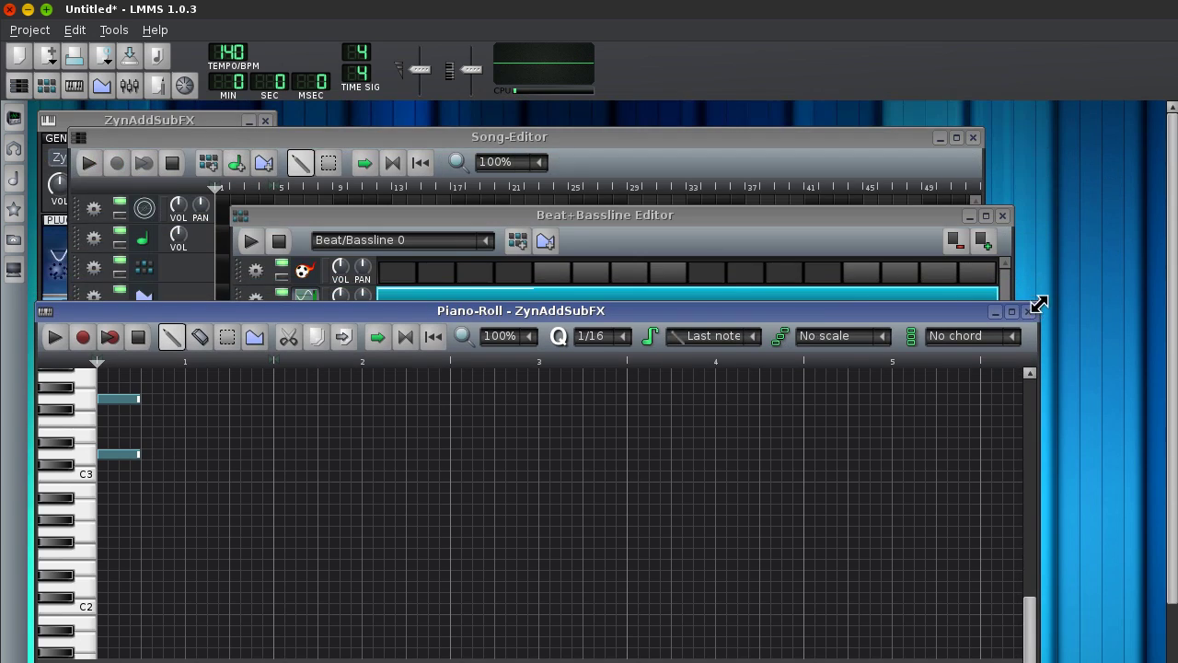
left_click_drag(803, 322, 804, 221)
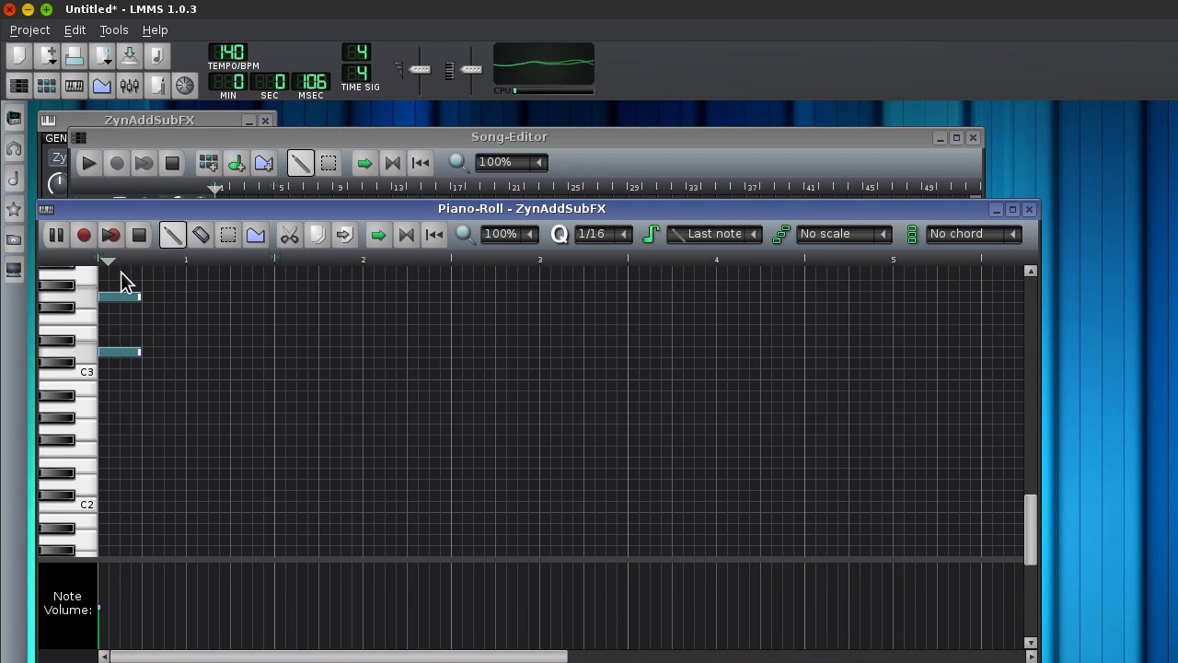
Shorten the stacked G3 and D3 notes to three sixteenths each.
scroll(138, 350, "up", 3)
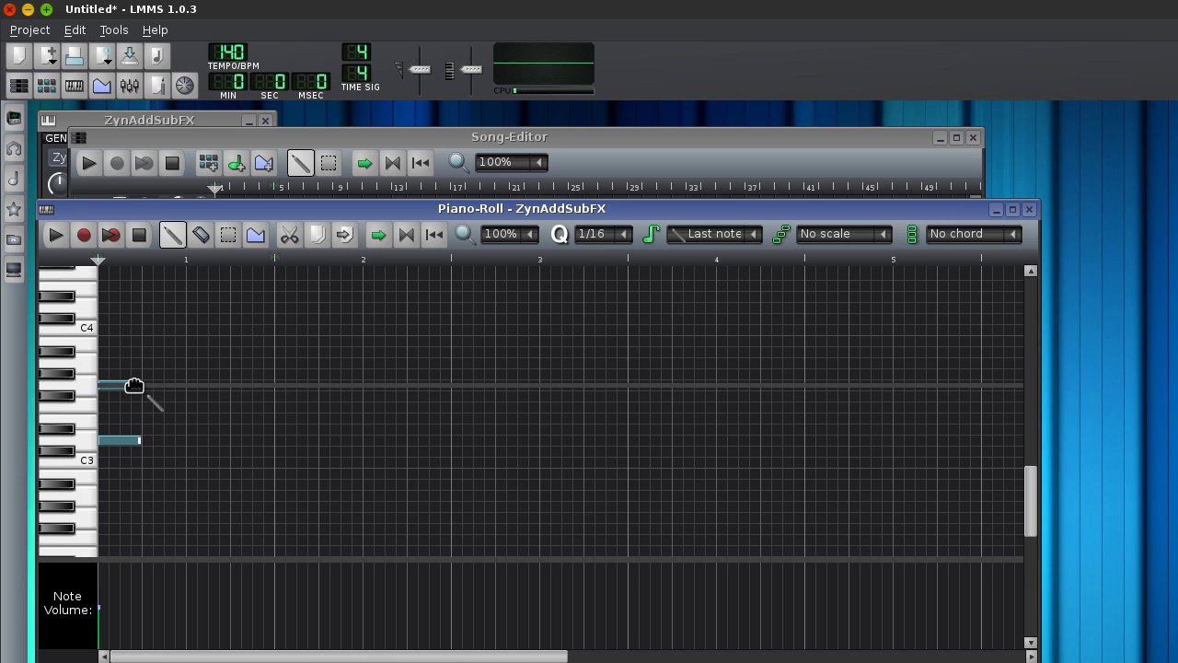
left_click_drag(127, 387, 127, 388)
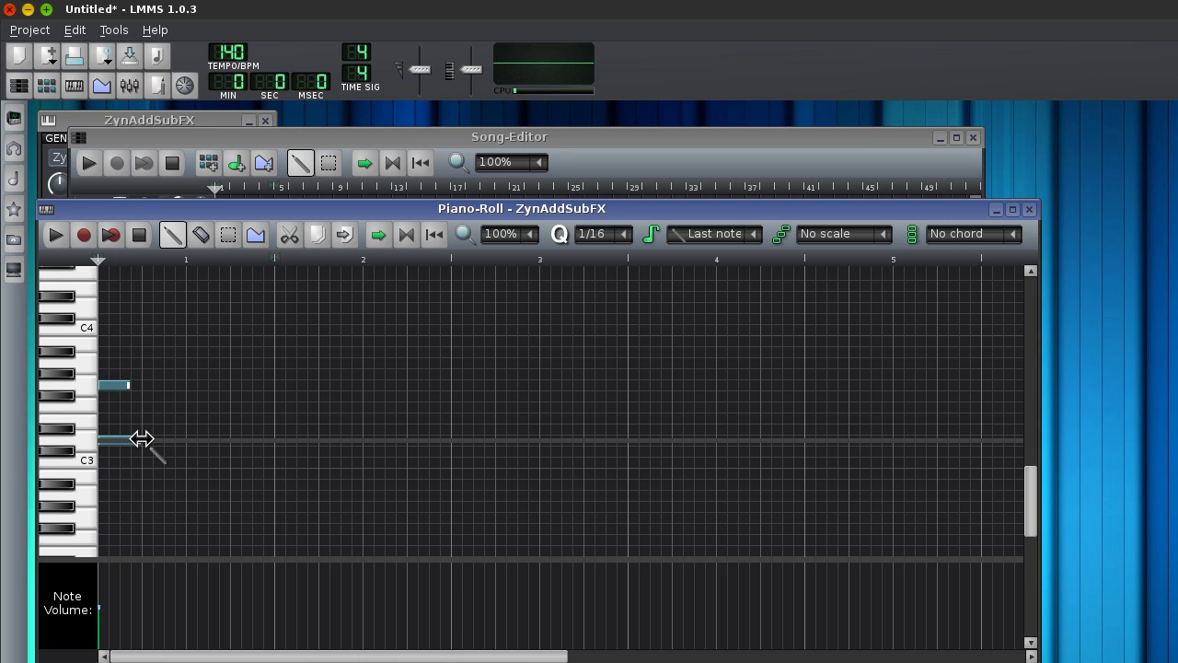
left_click_drag(121, 445, 123, 445)
Repeat the G3 and D3 notes end to end until each has four, and play the pattern back.
left_click(171, 387)
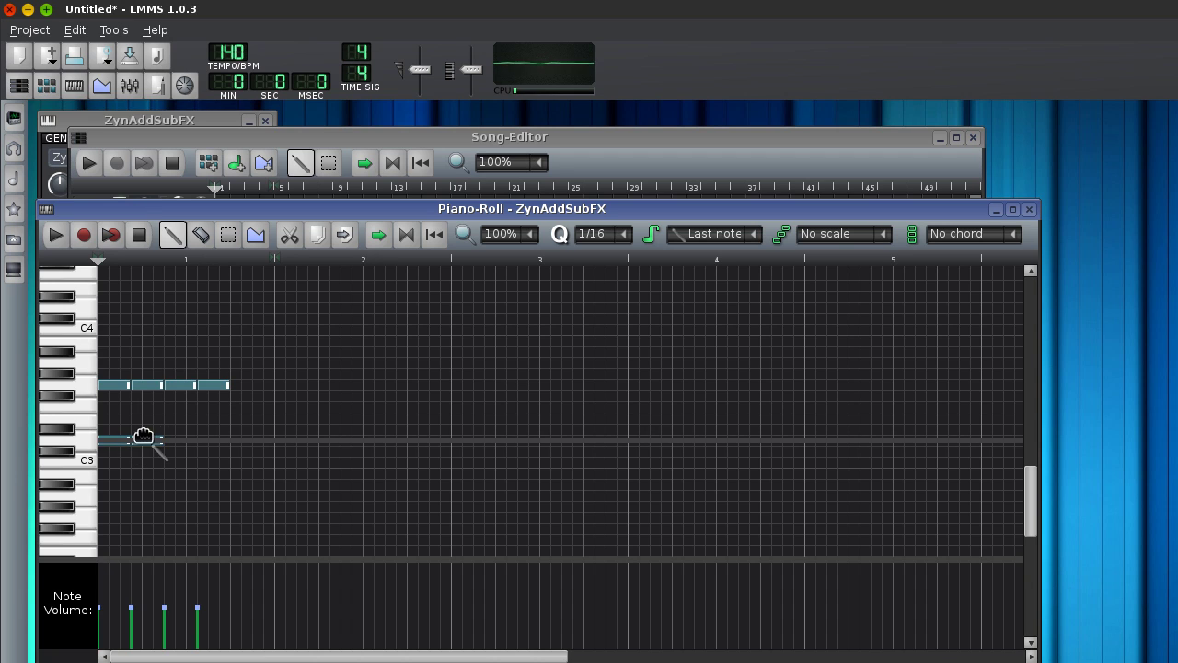
left_click(201, 440)
left_click(55, 235)
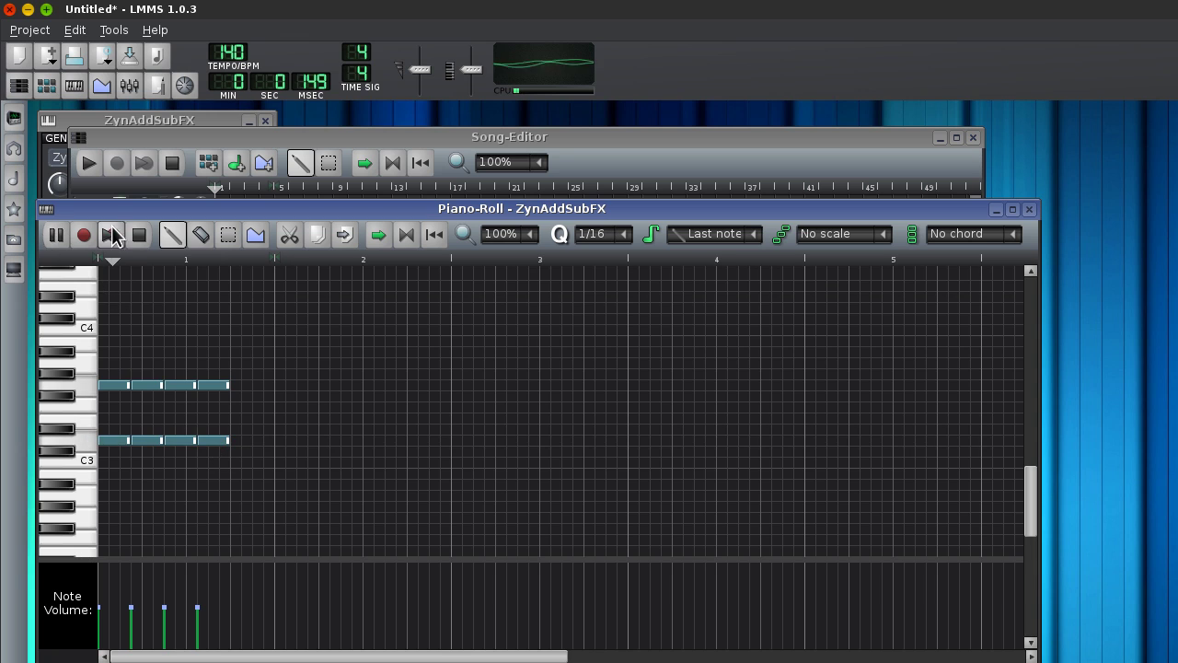
left_click(140, 236)
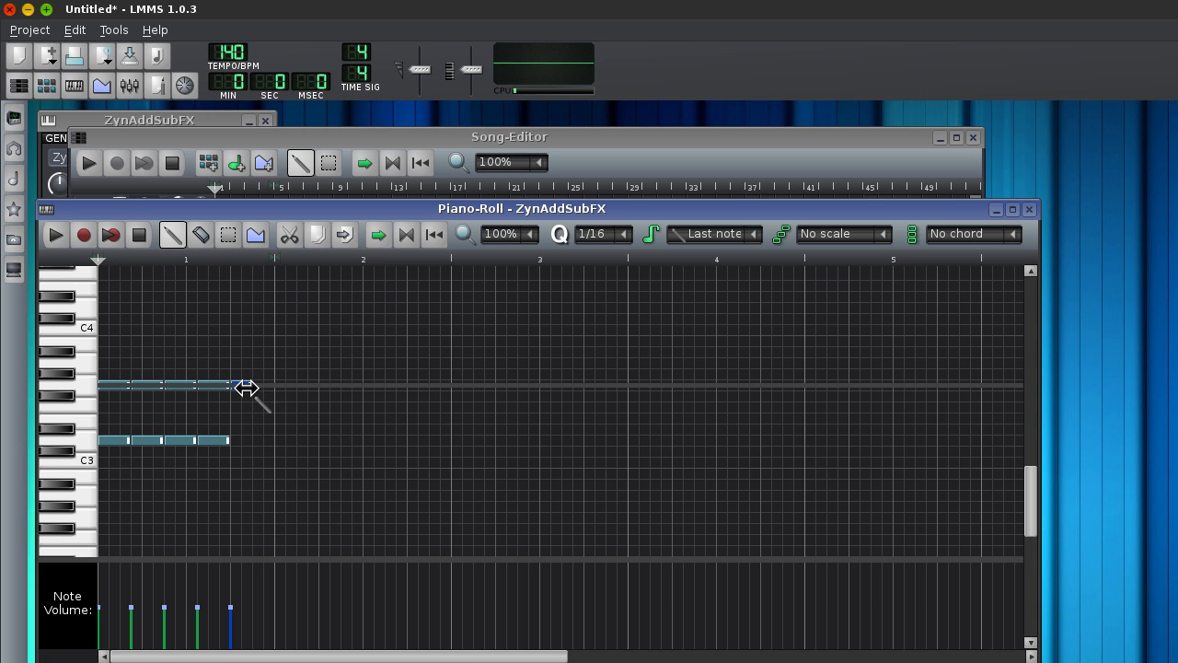
Complete bar 1 with two shorter, two-sixteenth notes on both G3 and D3.
left_click(245, 385)
left_click(243, 440)
left_click(262, 385)
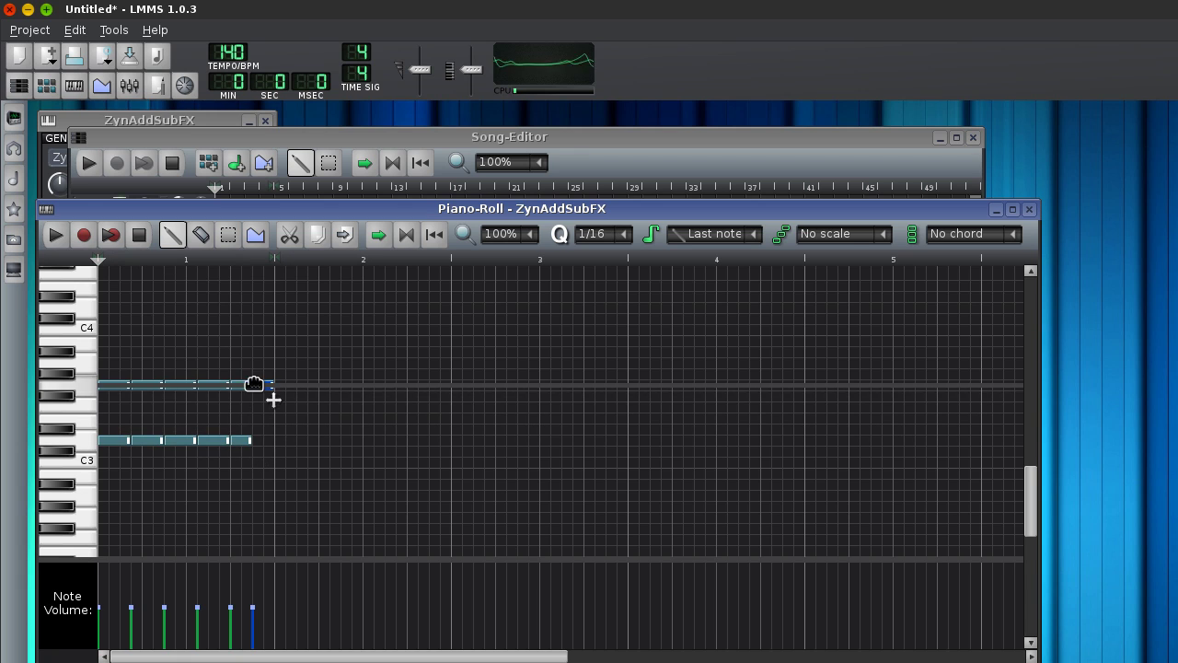
left_click(263, 440)
Fill bar 2 with four evenly spaced short A3 notes, followed by one G3 and one A3.
left_click(284, 361)
left_click(313, 361)
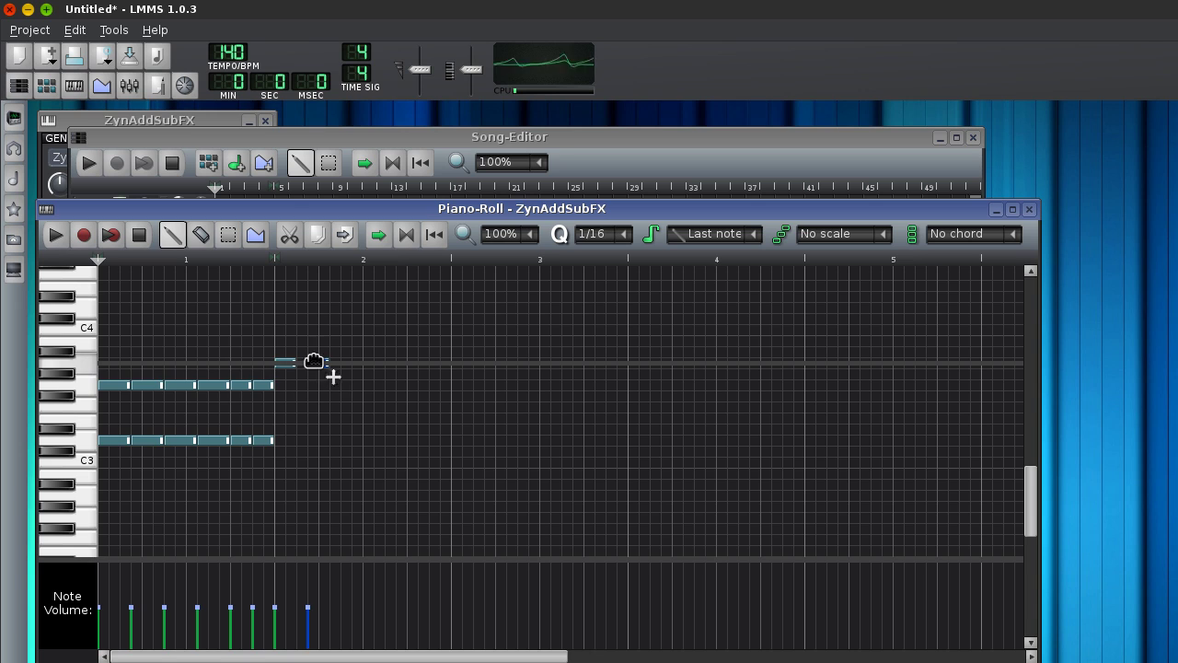
left_click(377, 361)
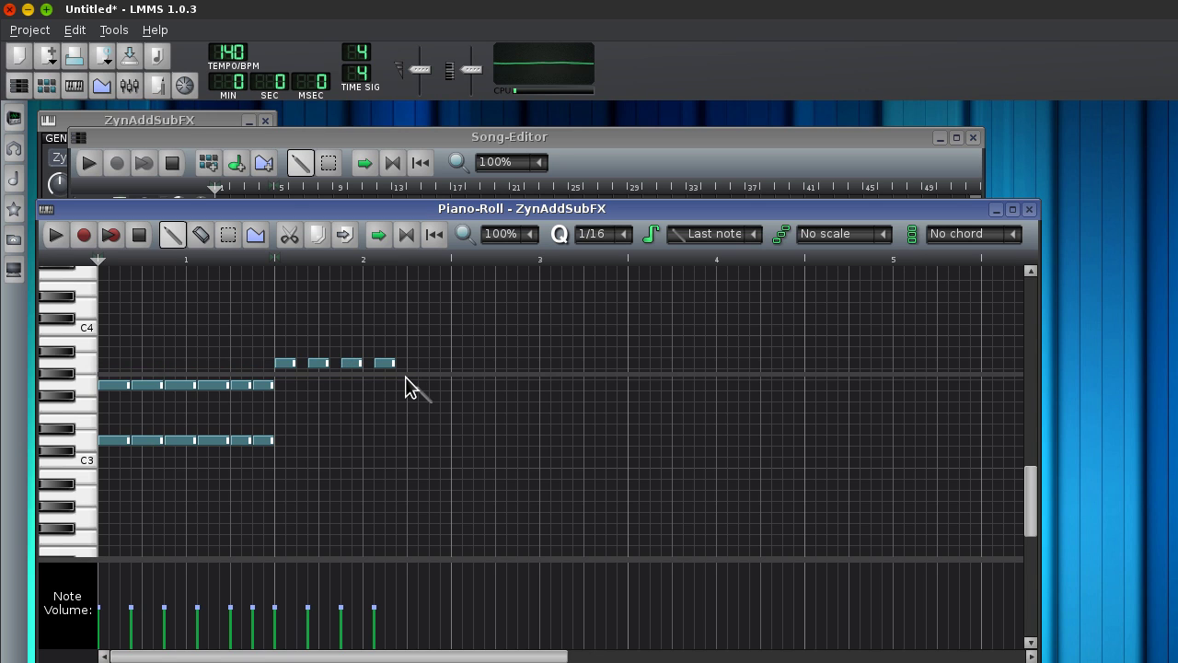
left_click(405, 382)
left_click(431, 362)
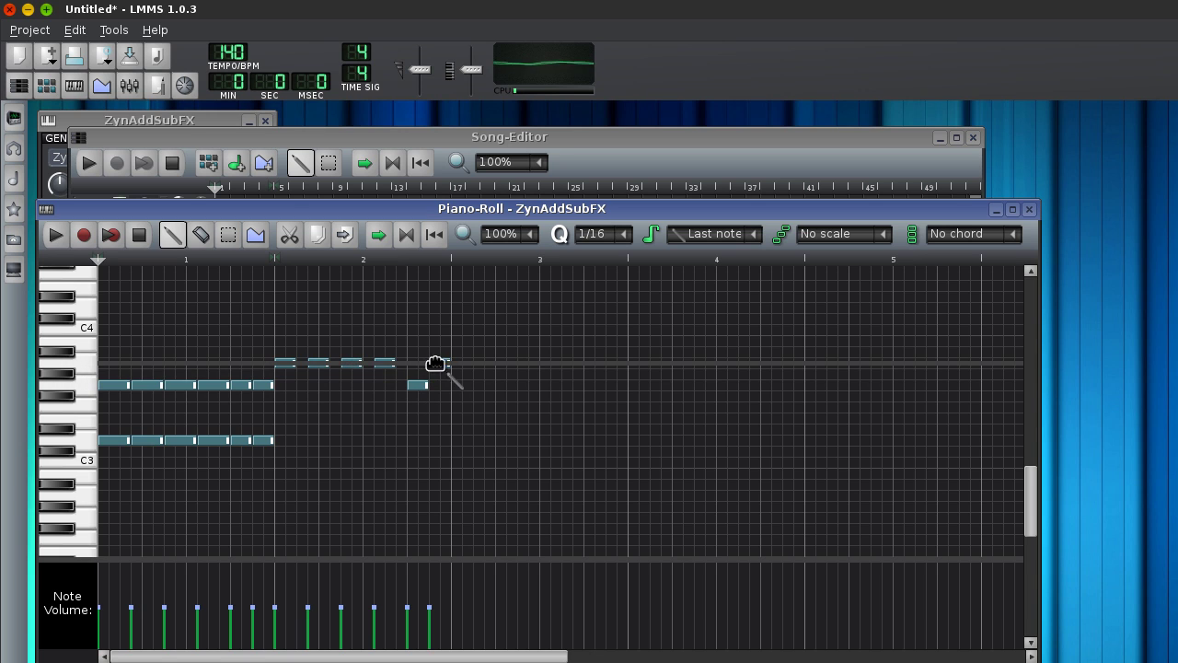
Fill bar 3 with six short A#3 notes in the same rhythm as bar 2.
left_click(455, 352)
left_click(485, 351)
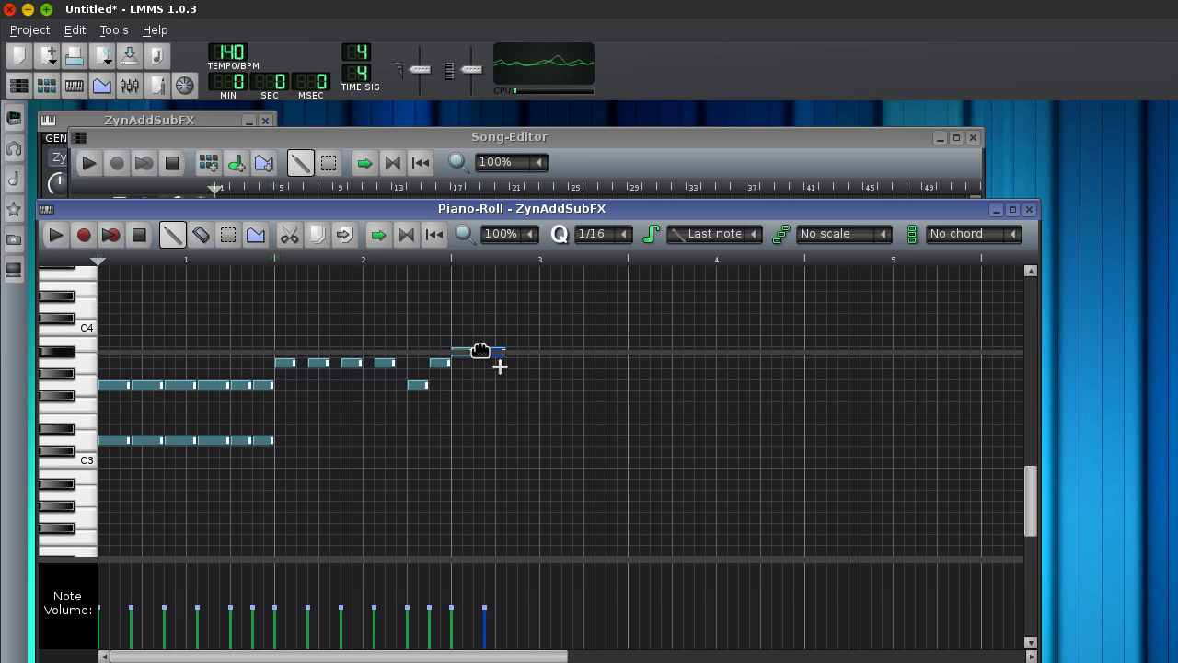
left_click(517, 351)
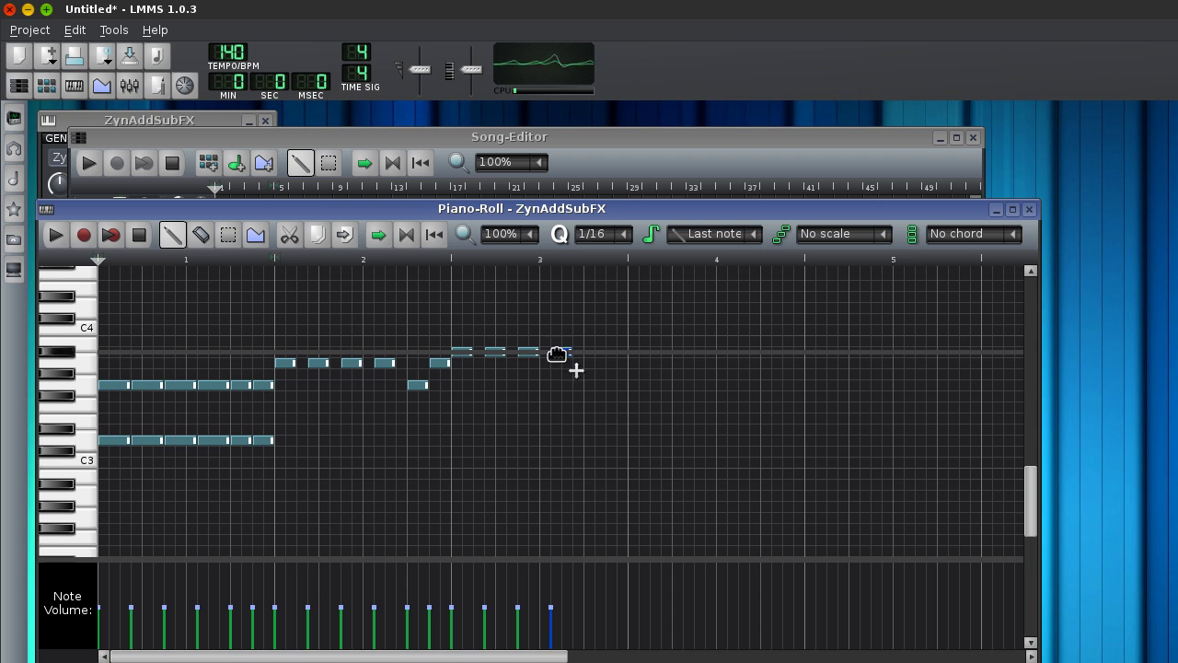
left_click(614, 352)
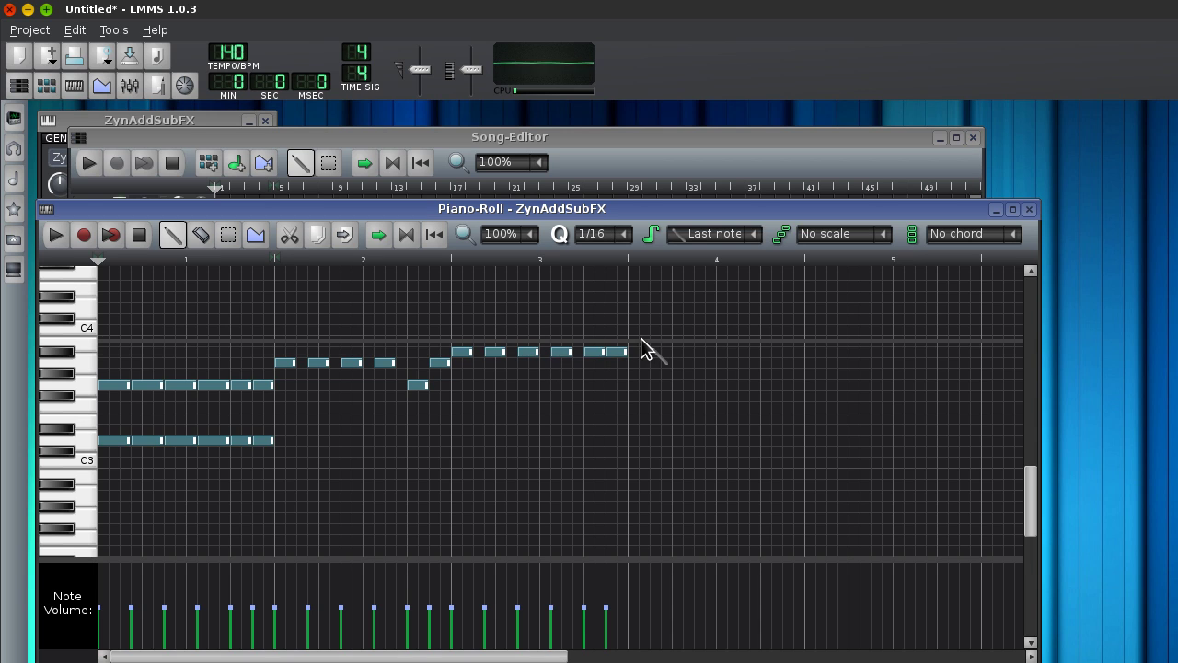
Fill bar 4 with four spaced short C4 notes, ending on A#3 and A3, in the same rhythm.
left_click(634, 330)
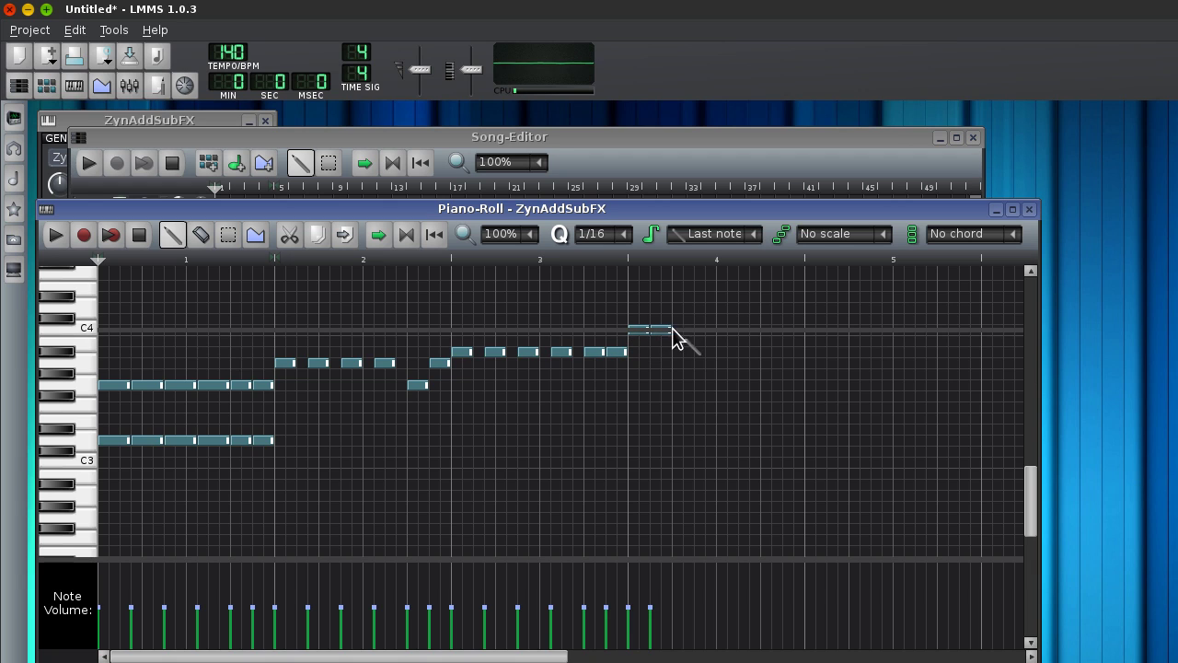
right_click(663, 330)
left_click(671, 330)
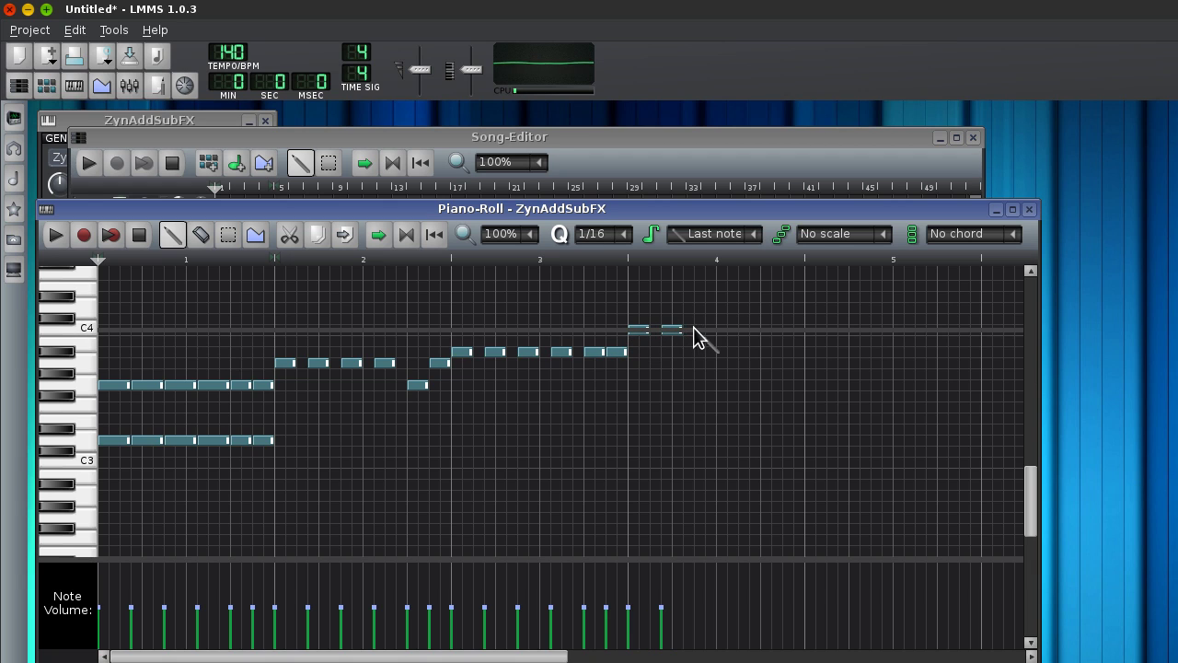
left_click(701, 330)
left_click(734, 329)
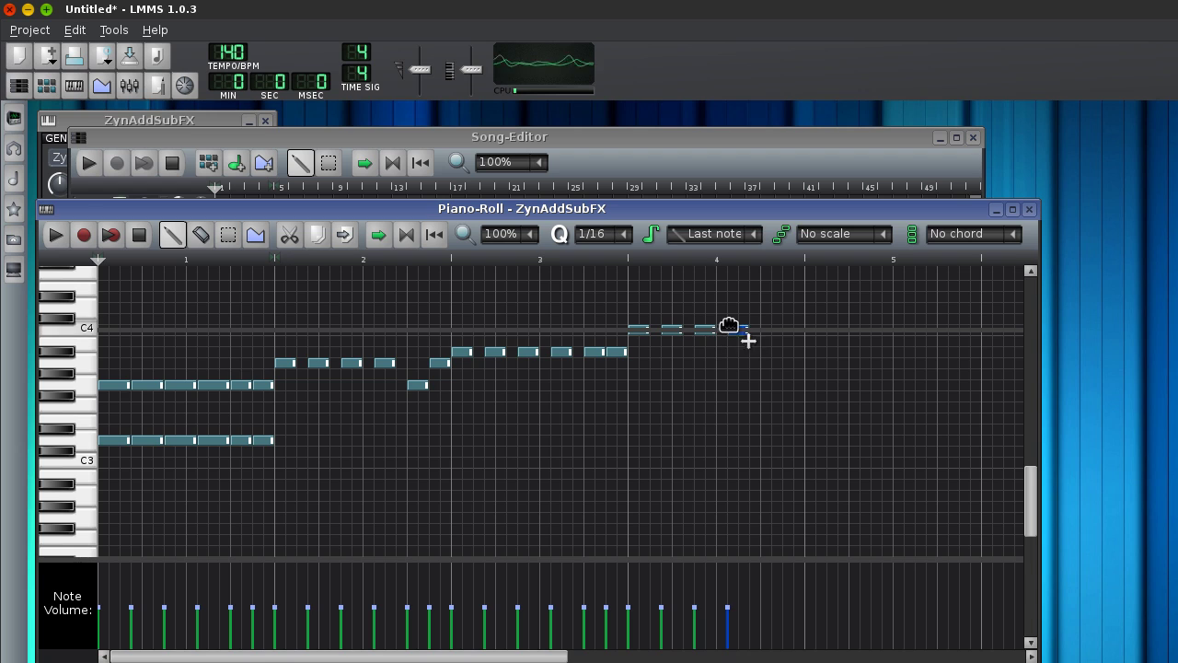
left_click(770, 351)
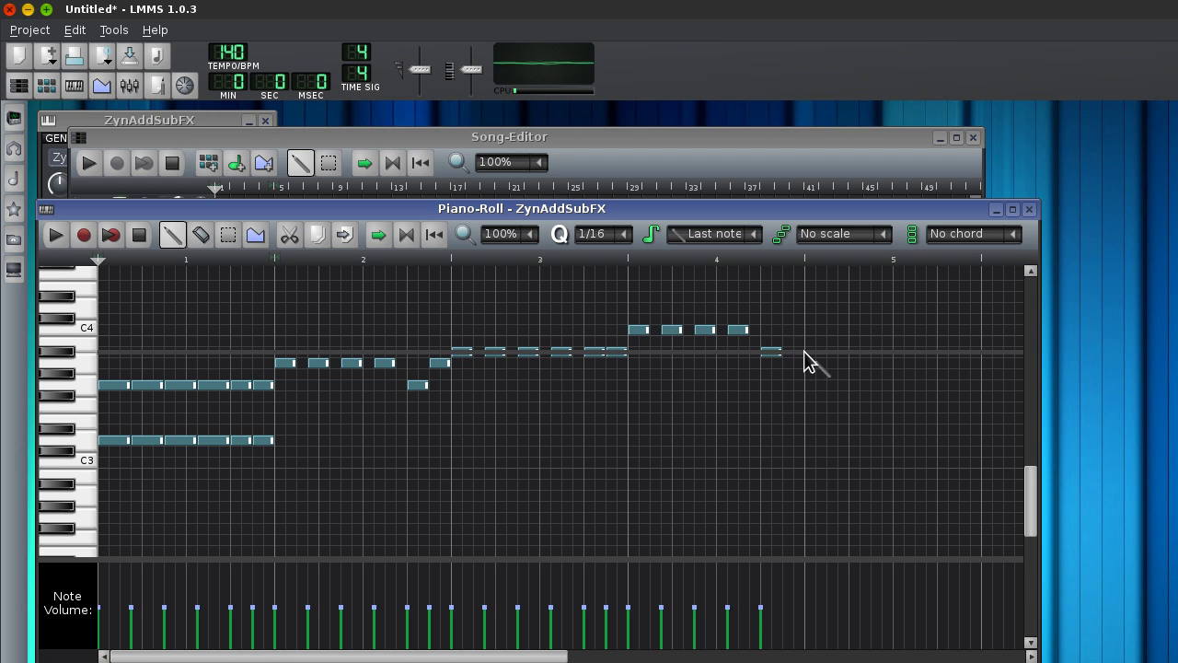
left_click(797, 363)
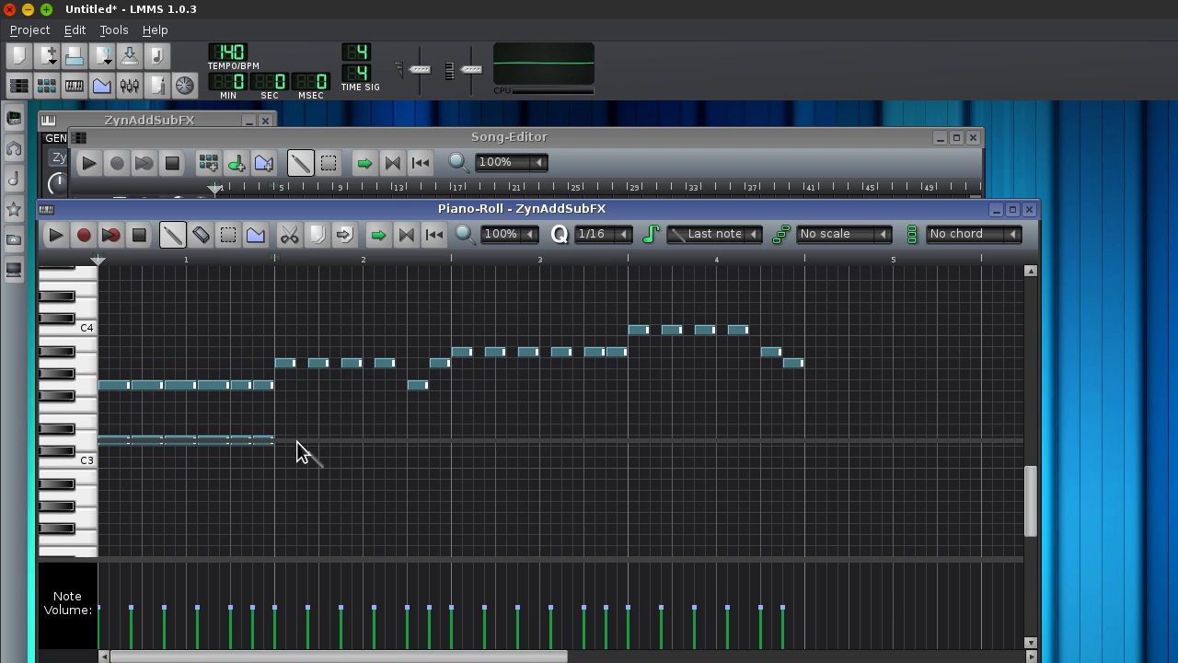
Add a lower harmony under bar 2 with four F3 notes, one D3 and a final F3.
left_click(277, 418)
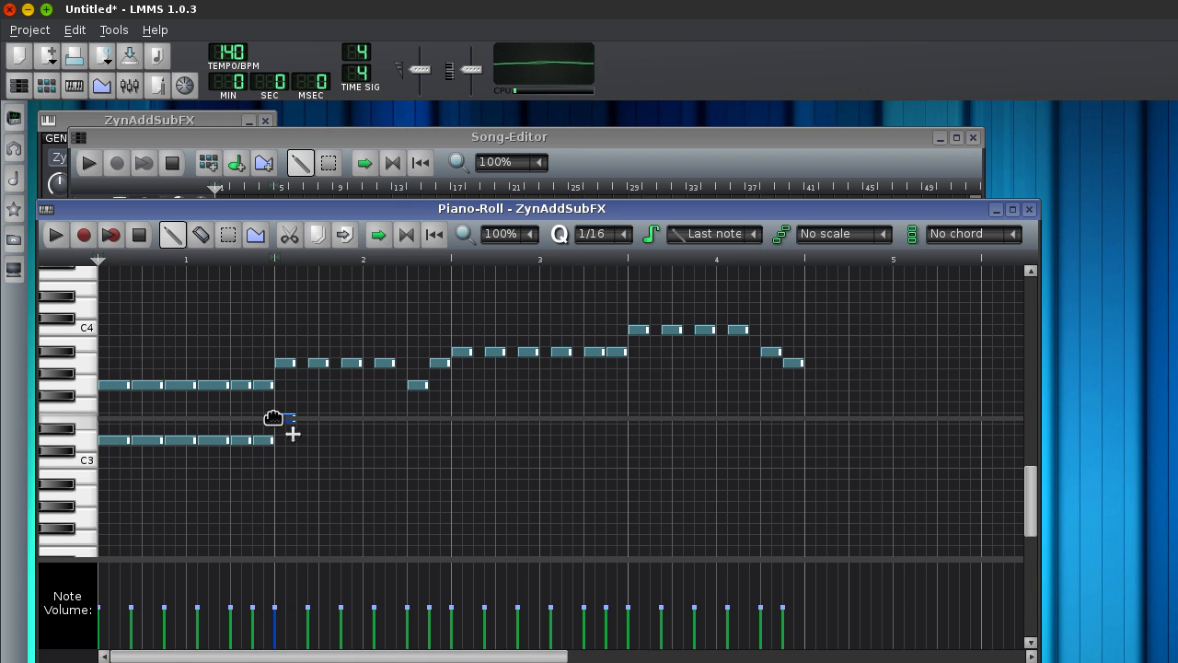
mouse_move(269, 414)
left_mouse_down()
mouse_move(285, 381)
mouse_move(276, 411)
left_mouse_up()
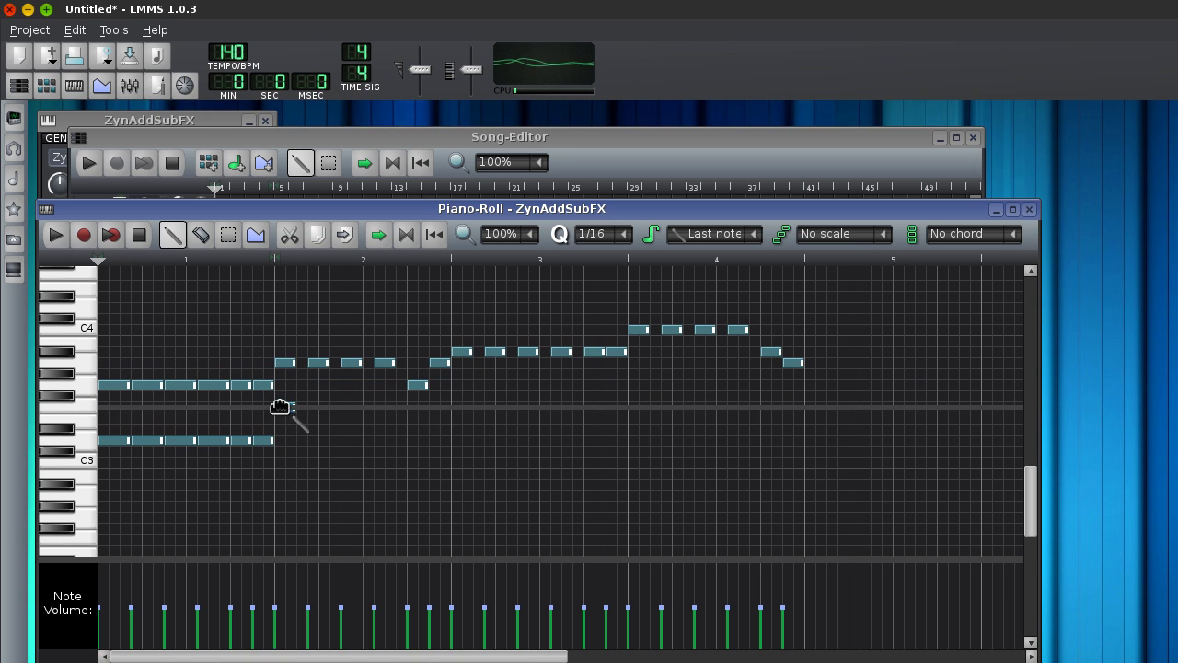
left_click(310, 407)
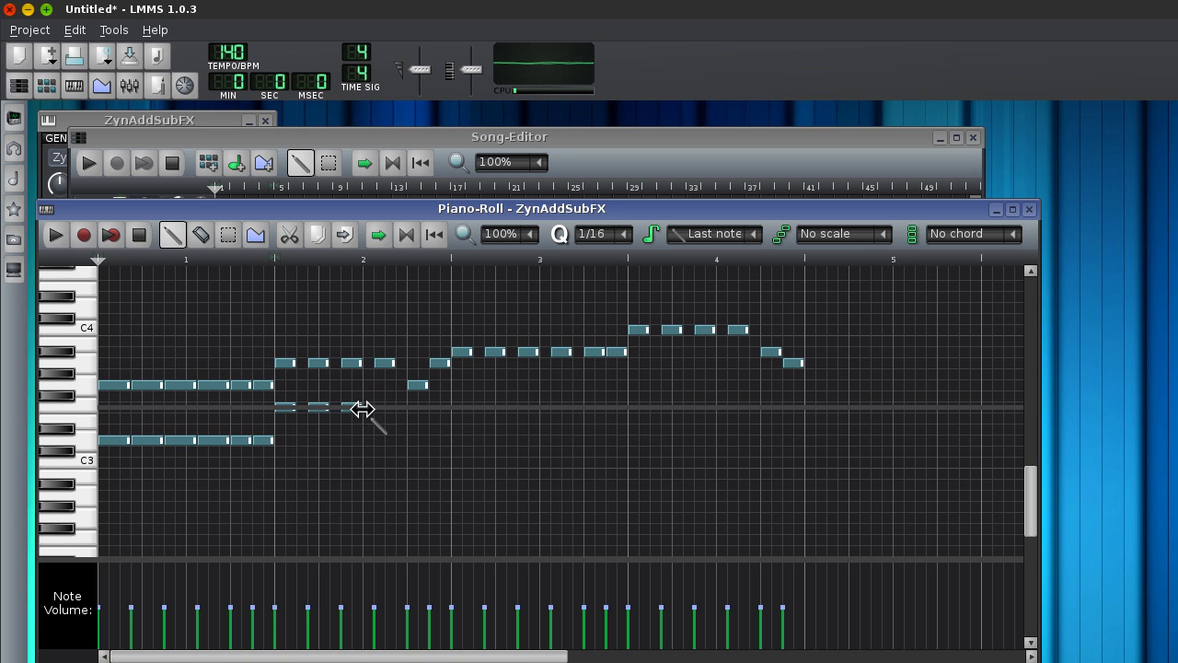
left_click(376, 407)
left_click(398, 439)
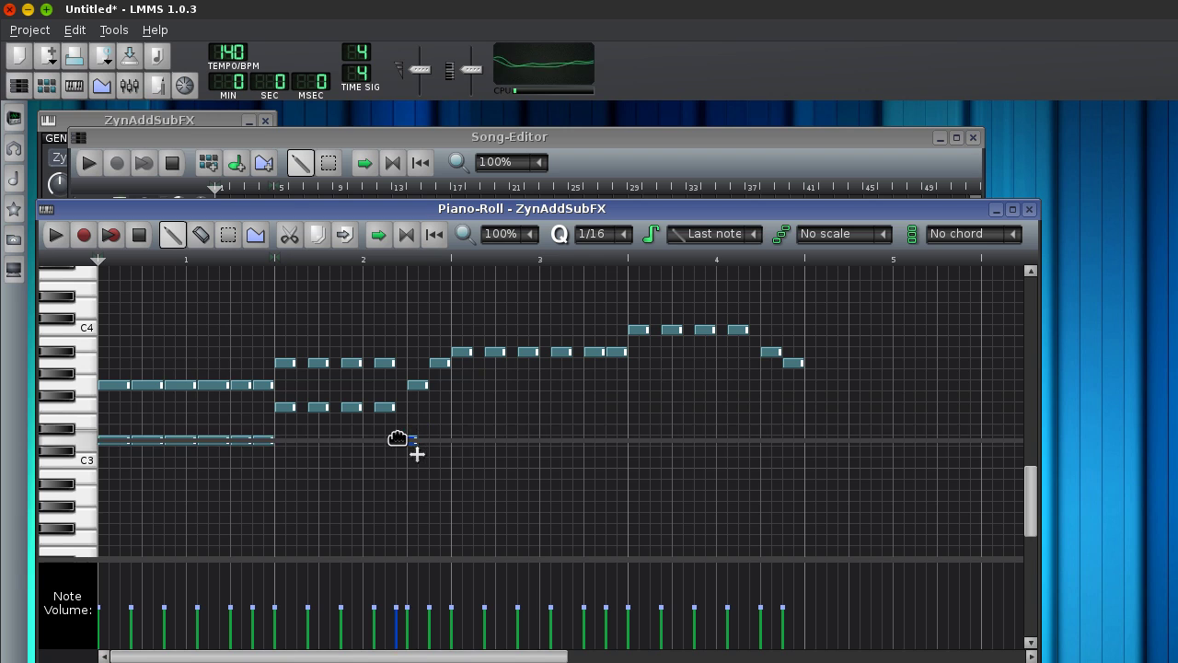
left_click_drag(397, 438, 415, 438)
left_click(435, 407)
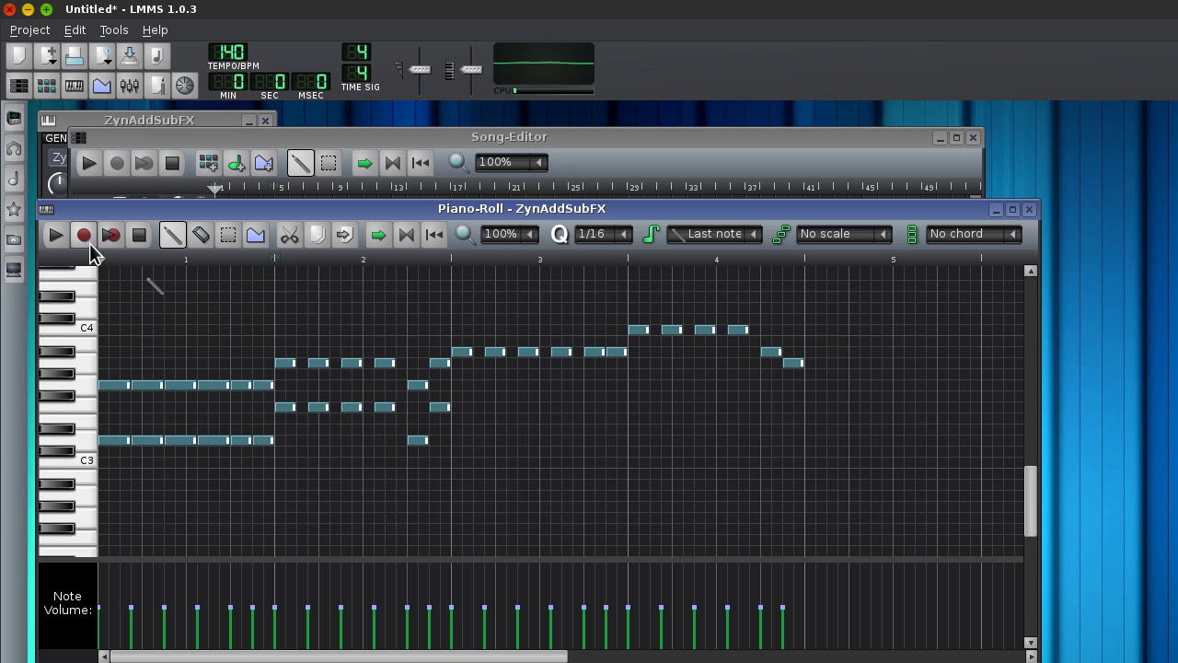
Audition the pattern and try D#3 and F3 for the fifth lower harmony note in bar 2.
left_click(55, 236)
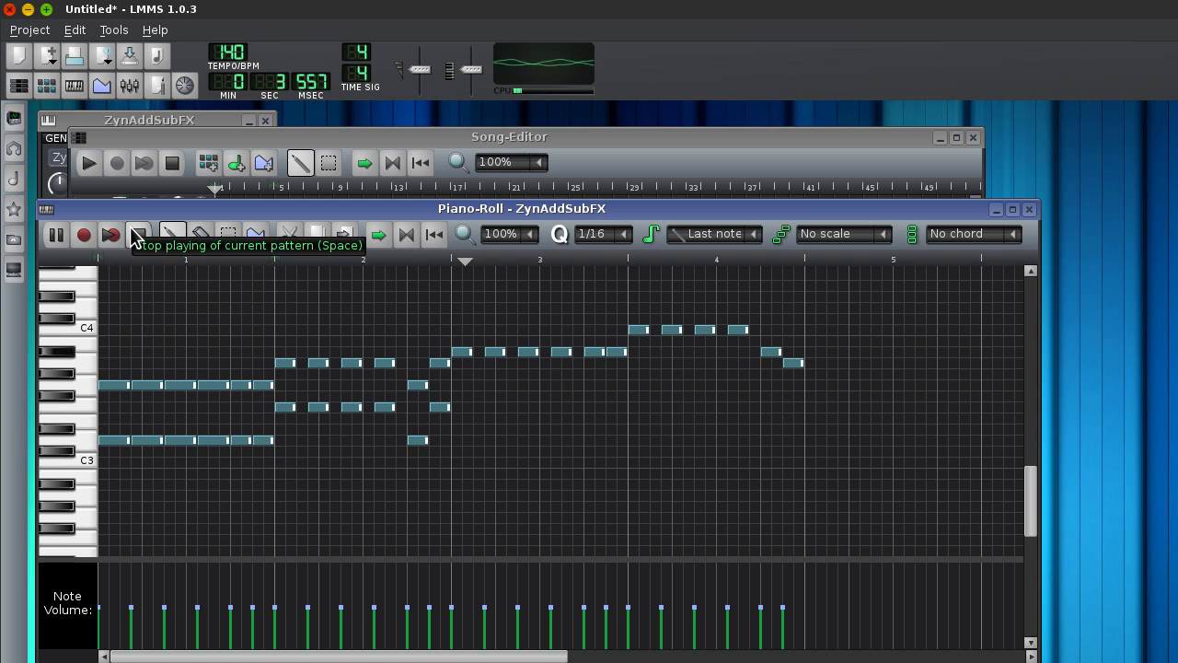
left_click(134, 237)
left_click_drag(413, 387, 413, 429)
left_click(61, 236)
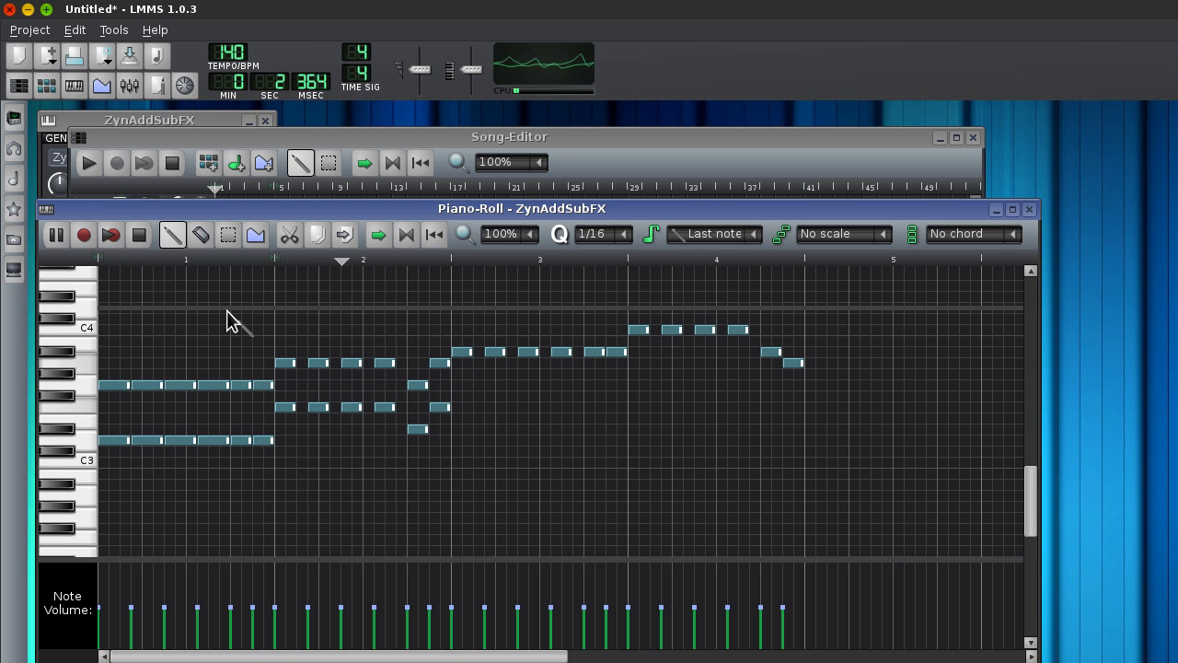
left_click(138, 235)
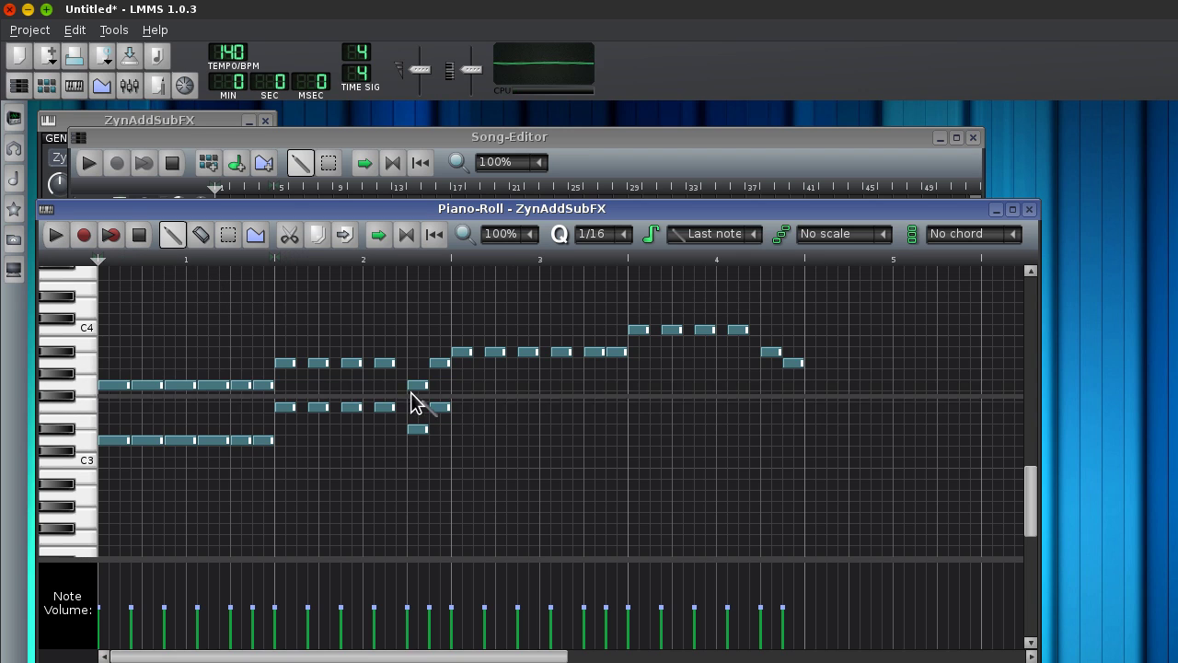
left_click_drag(414, 428, 415, 408)
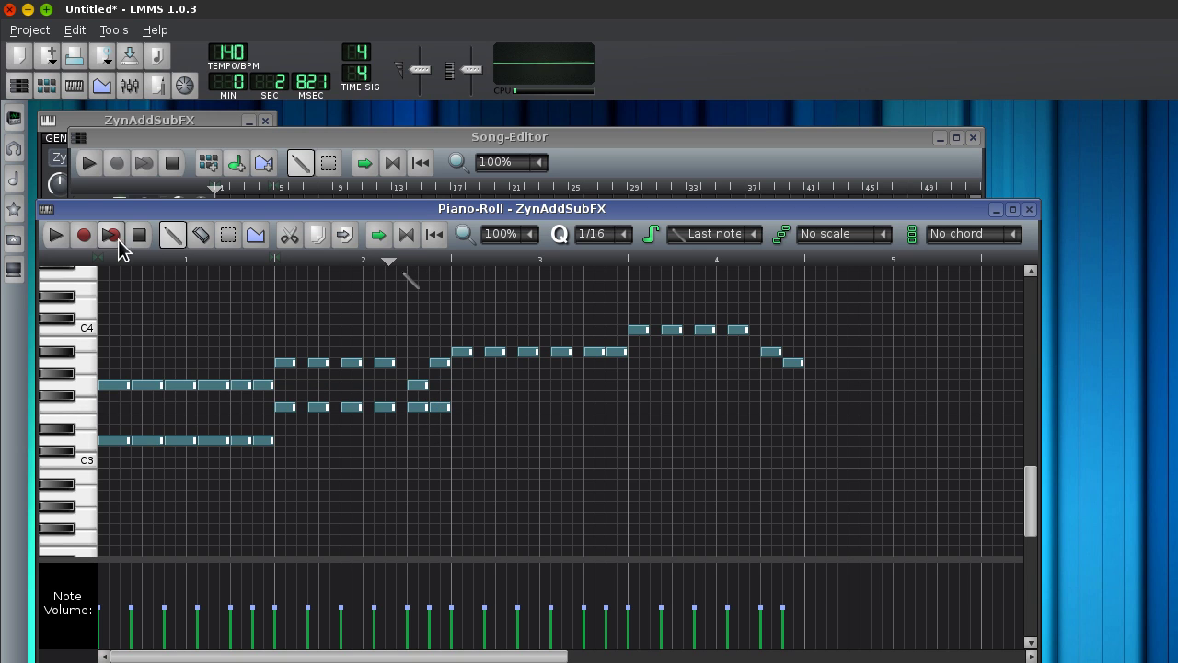
left_click(55, 234)
left_click(138, 235)
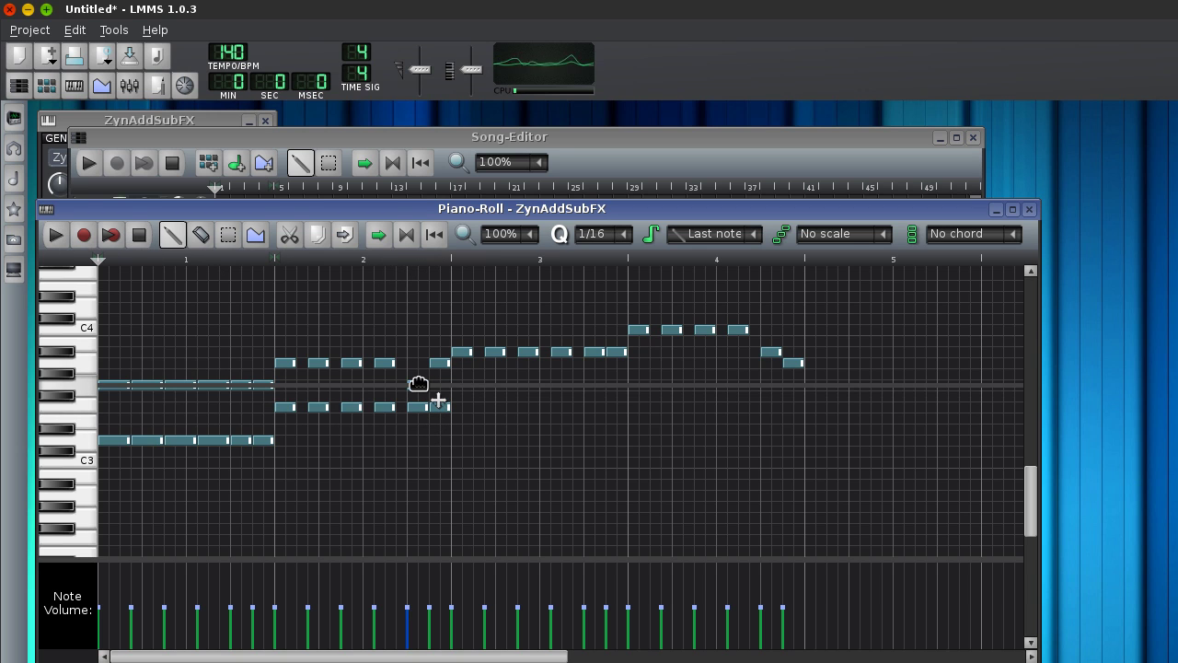
Lower the last two bottom-voice notes in bar 2 to C3 and D3, auditioning the change.
left_click_drag(415, 407, 410, 461)
left_click(404, 261)
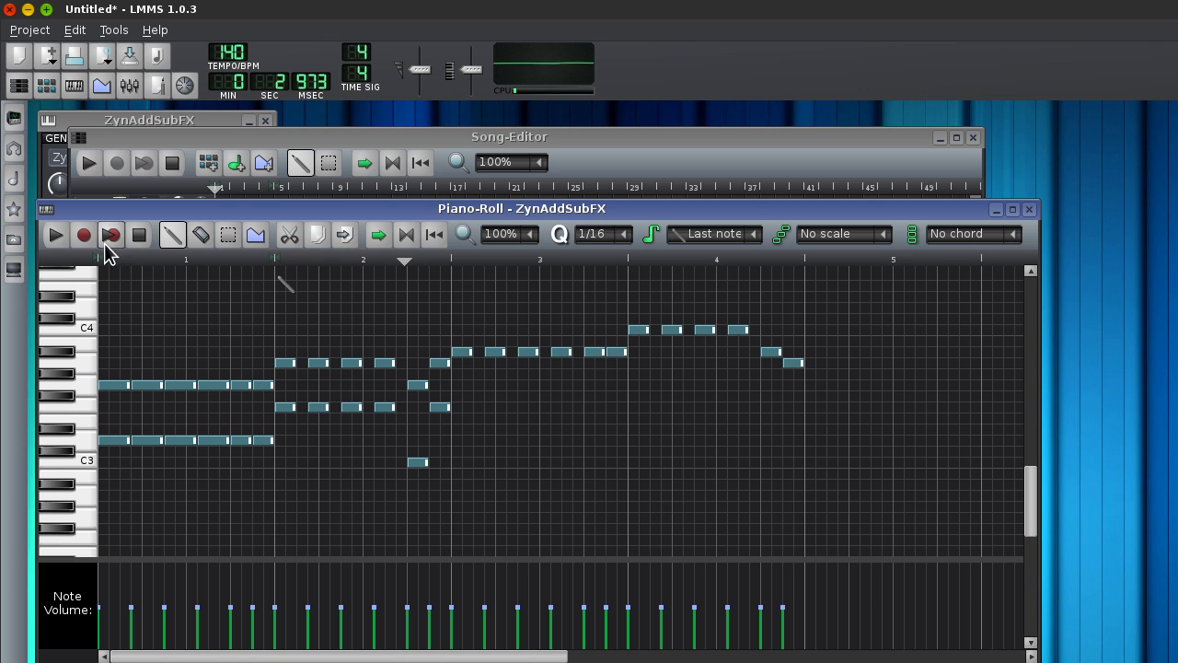
left_click(55, 235)
left_click(139, 234)
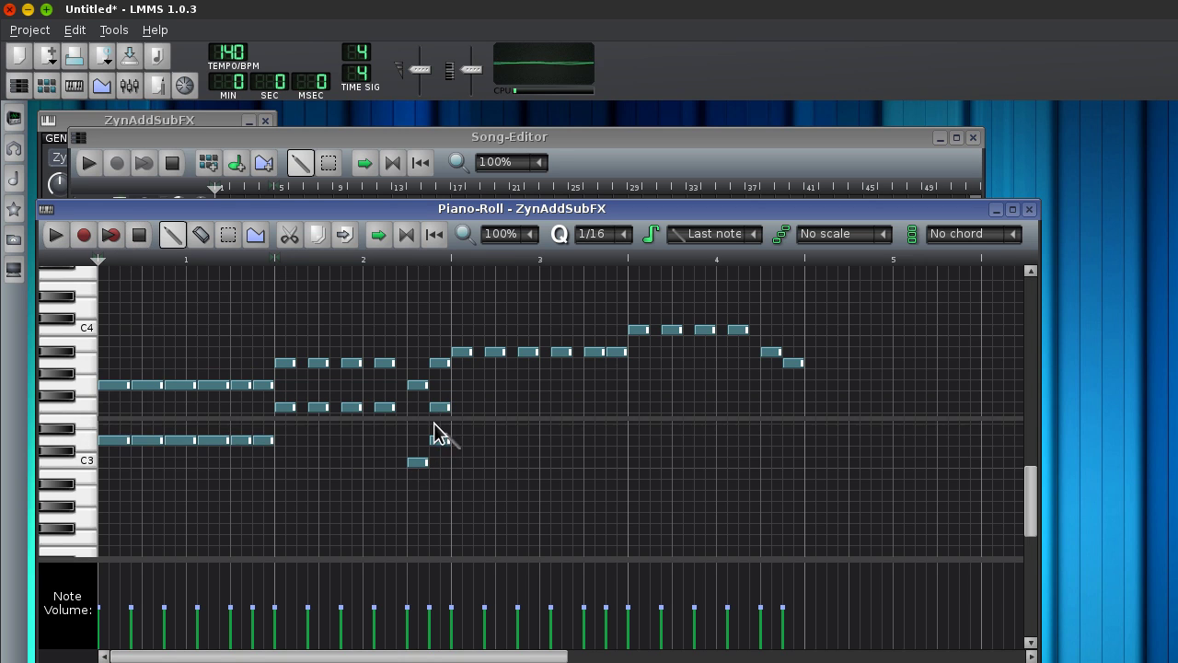
left_click_drag(440, 407, 466, 432)
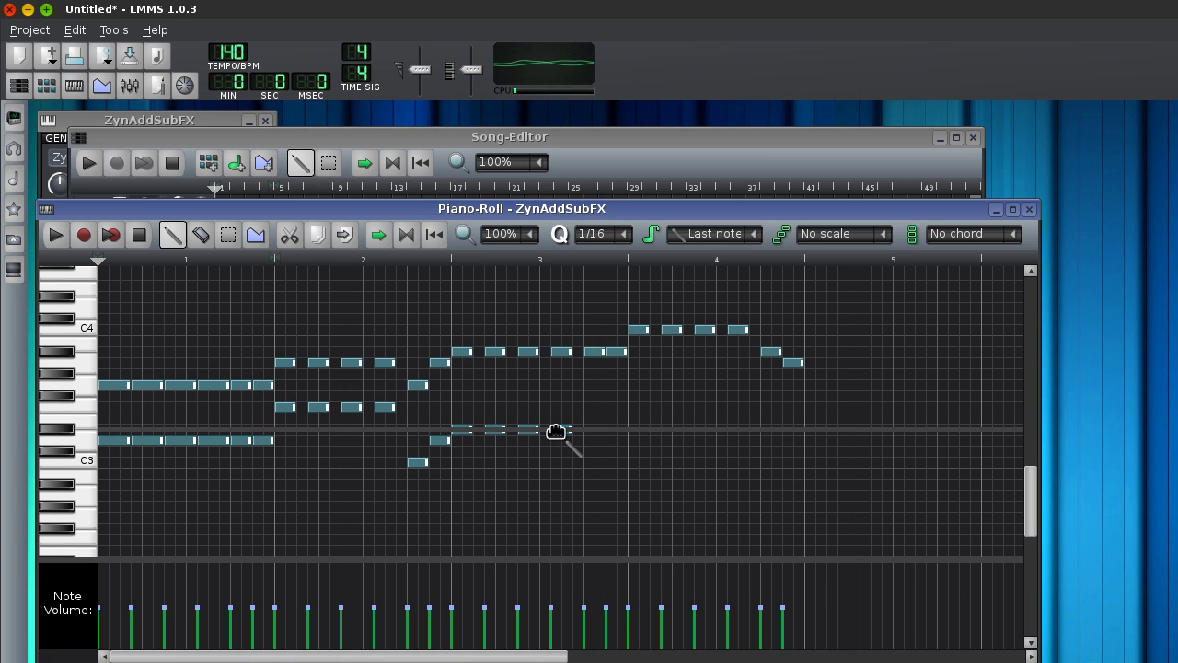
Add a lower harmony of six D#3 notes under bar 3, and four F3, one D#3 and one D3 under bar 4.
left_click(612, 431)
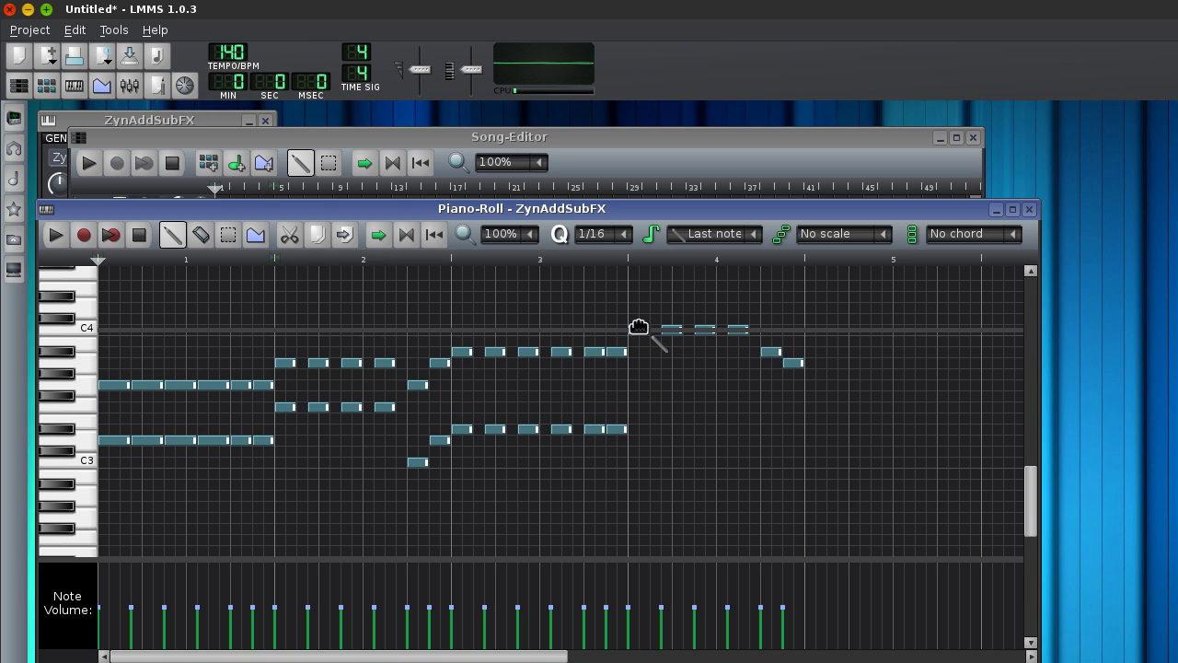
left_click(630, 415)
left_click_drag(630, 413, 631, 408)
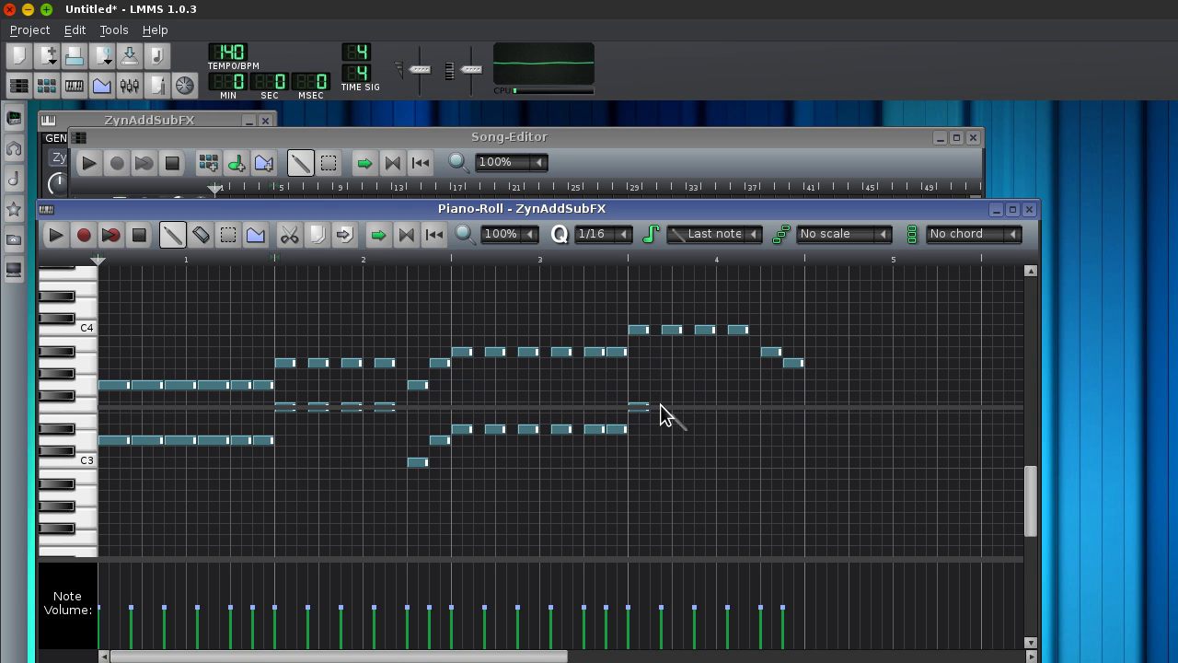
left_click(665, 407)
left_click(729, 405)
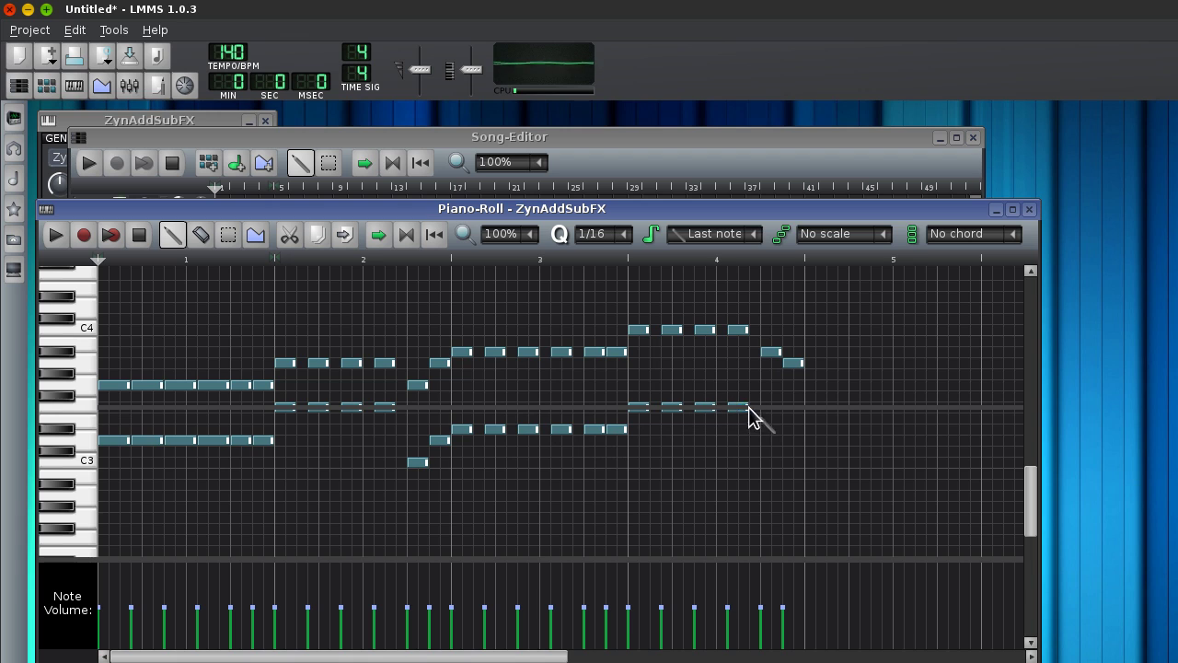
left_click(766, 429)
left_click(785, 440)
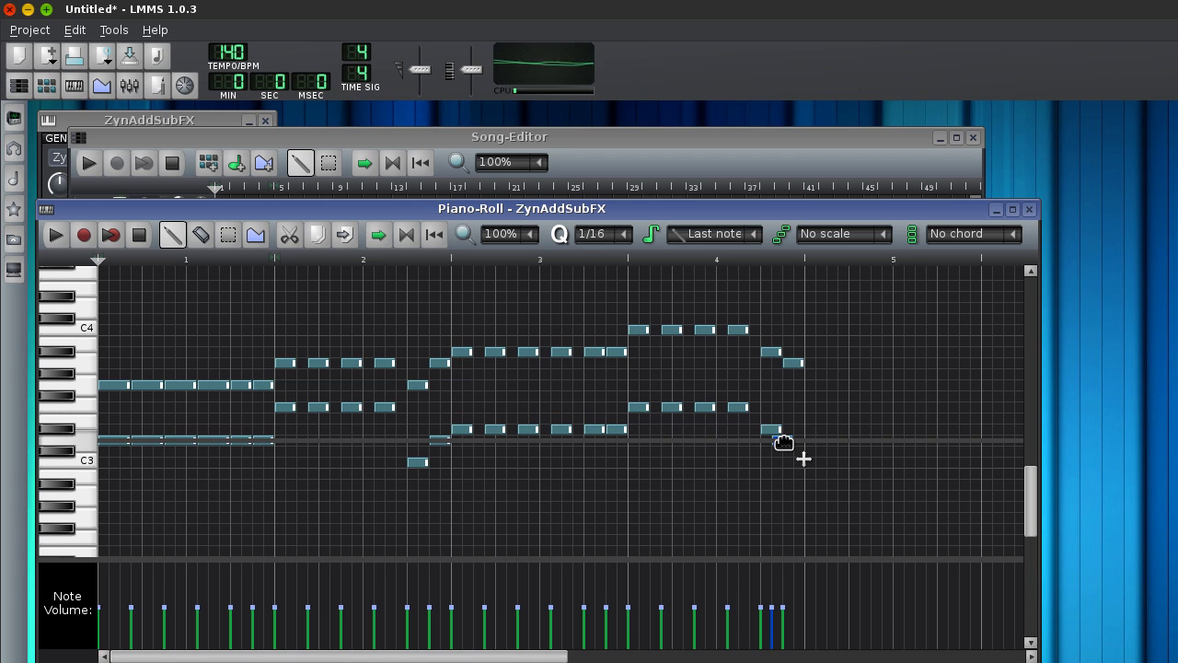
Shorten all bar 1 notes in both voices during playback, matching the short note length of the other bars.
left_click(61, 235)
key("shift+s")
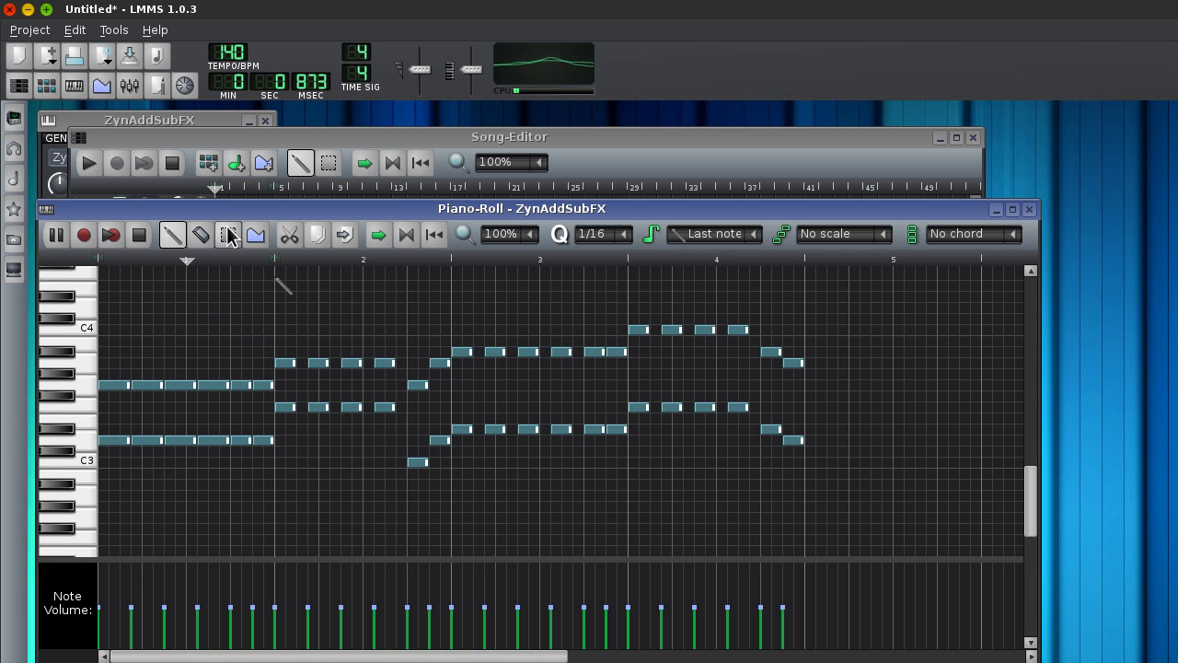
left_click_drag(108, 359, 274, 482)
key("shift+d")
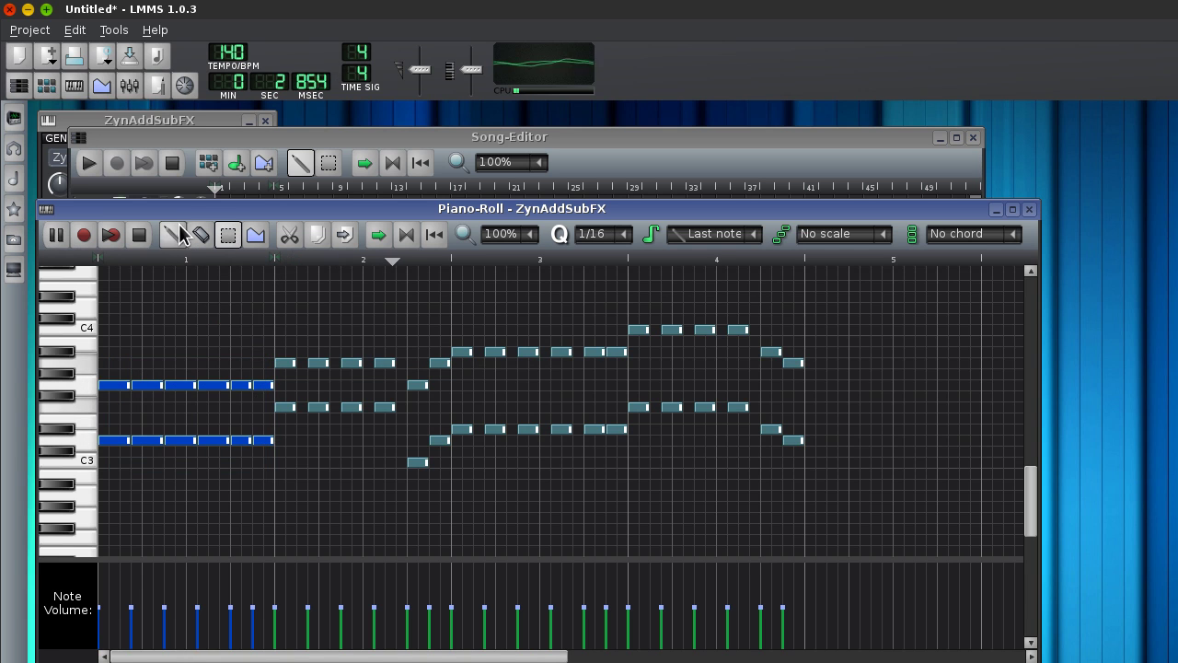
left_click_drag(130, 386, 119, 387)
left_click(138, 367)
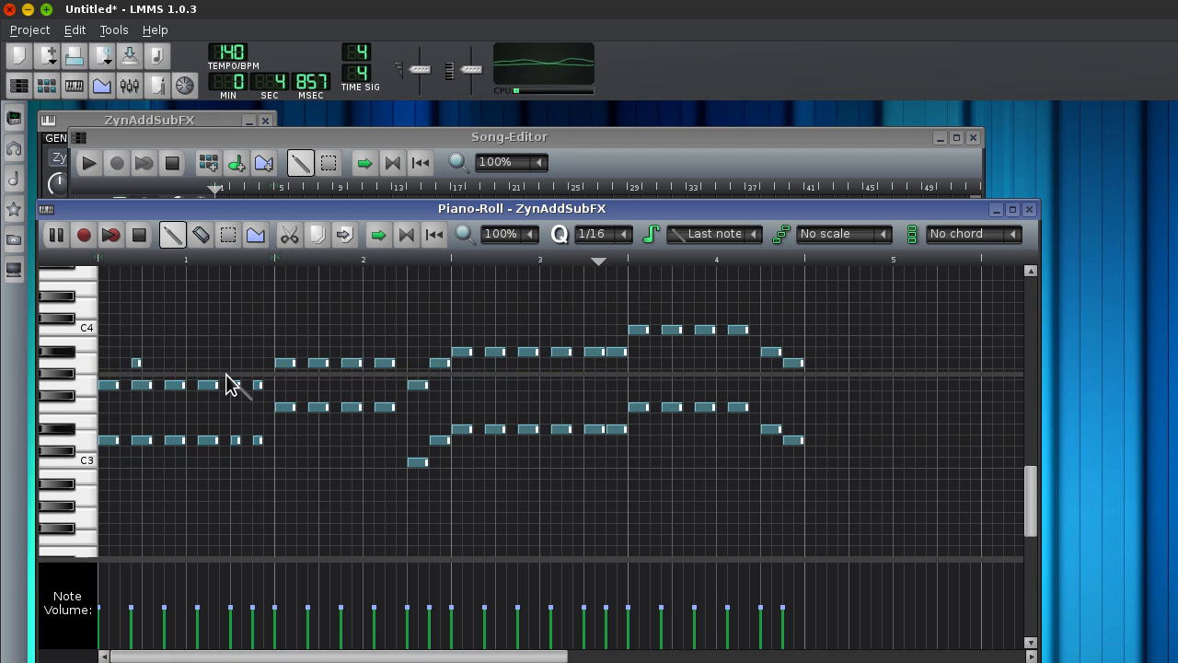
right_click(136, 366)
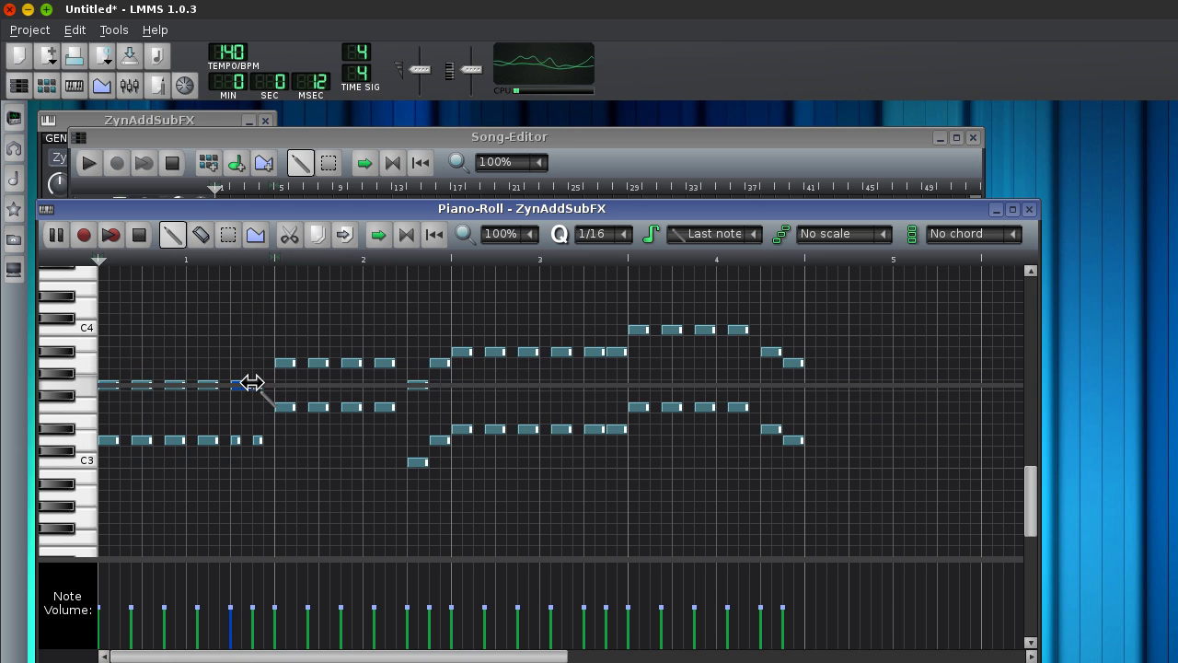
left_click_drag(260, 386, 273, 390)
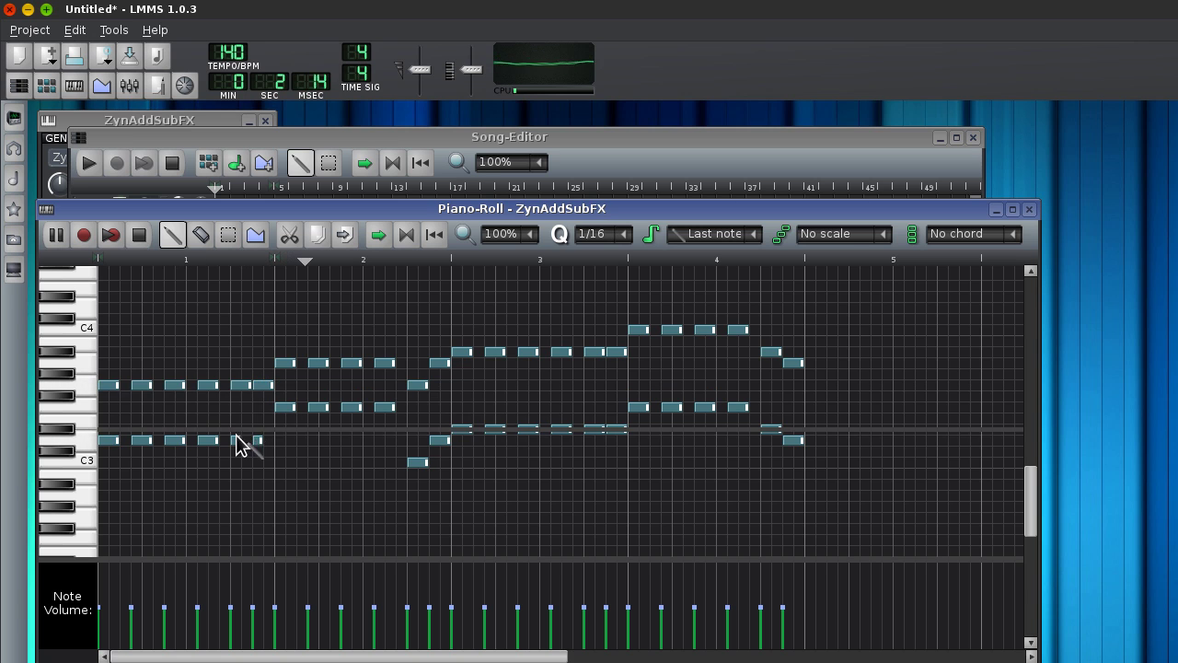
left_click_drag(242, 442, 273, 439)
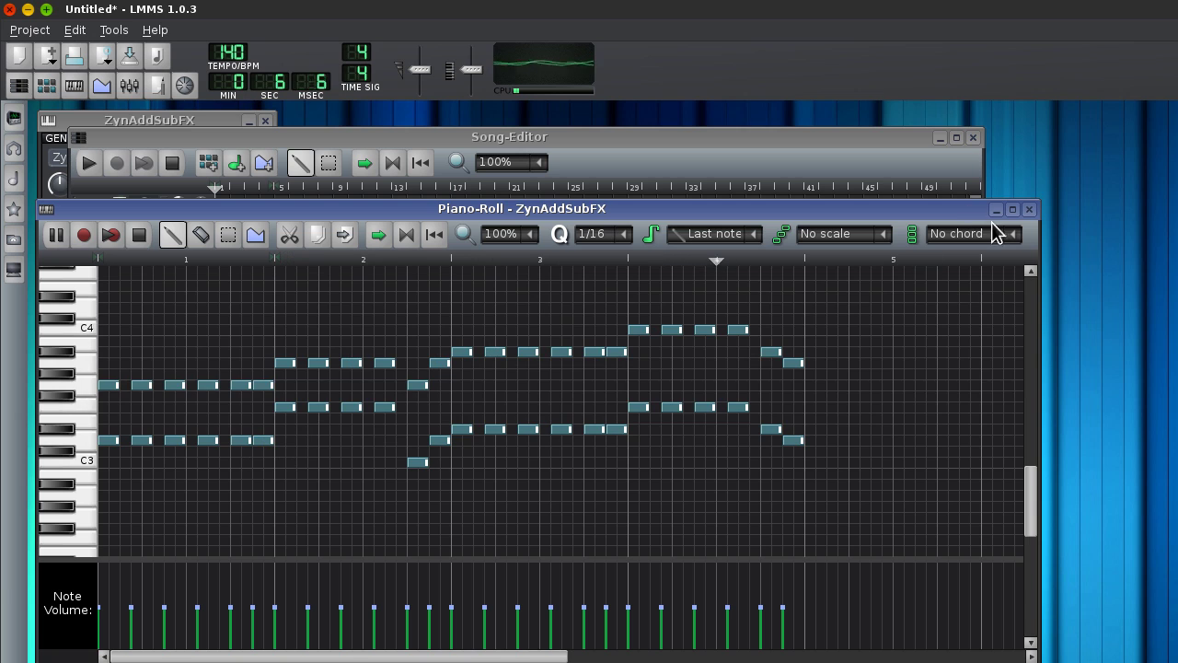
Lower the first two bottom-voice notes in bar 4 to C3 and stop playback.
left_click(635, 461)
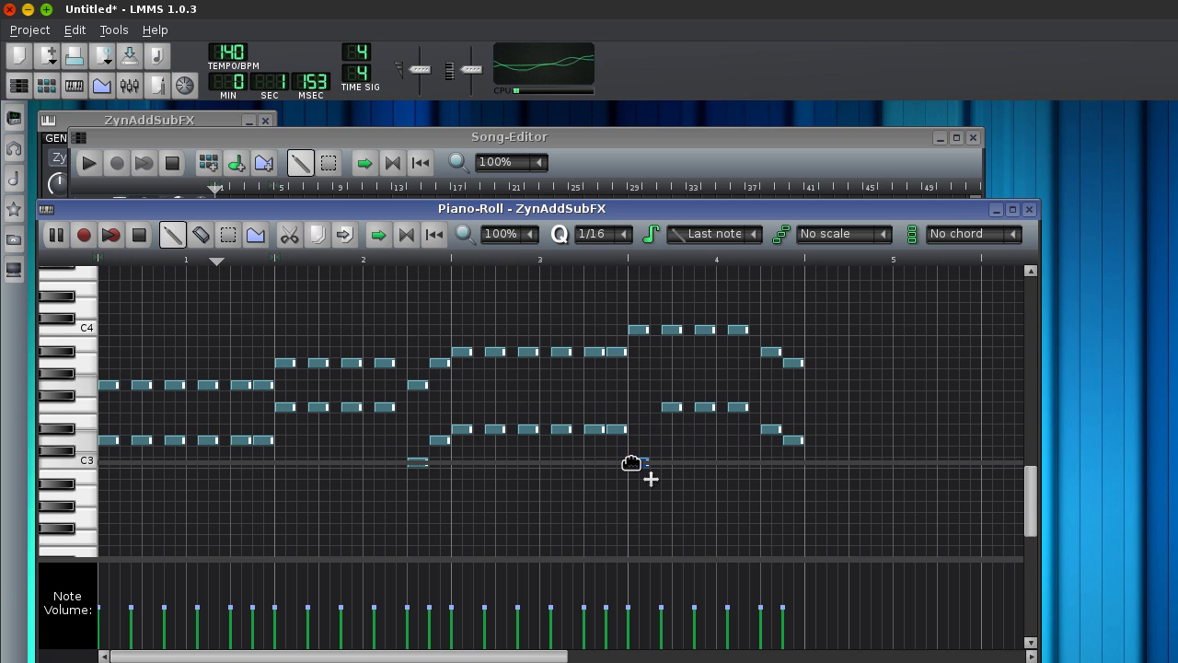
left_click_drag(661, 403, 663, 463)
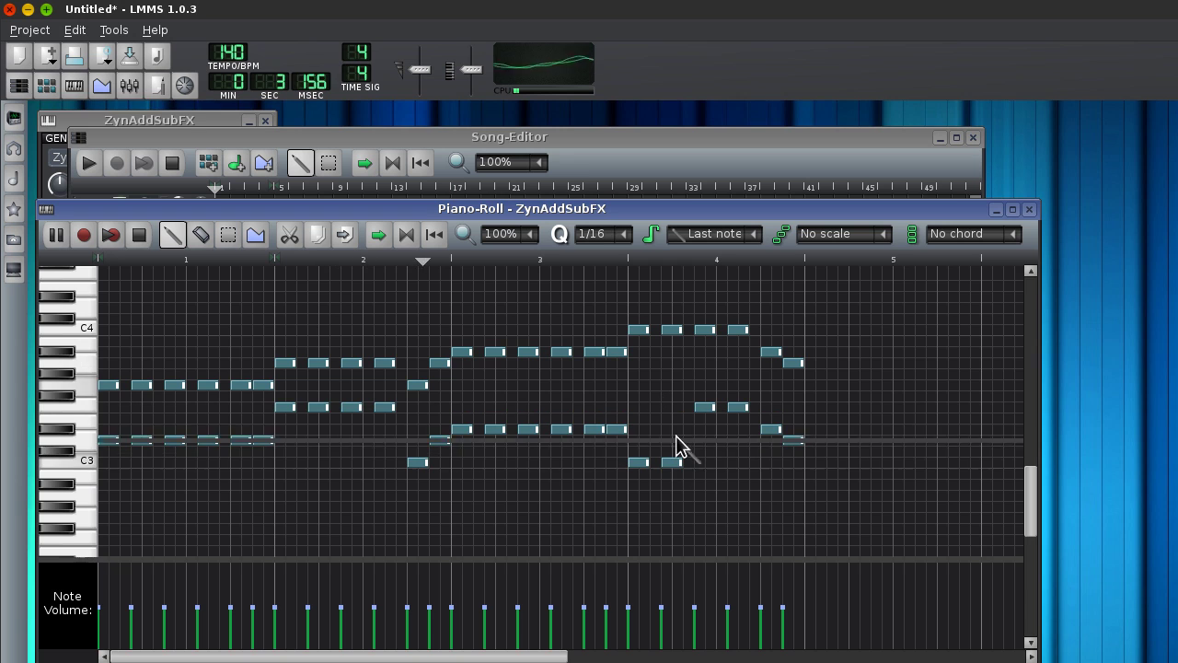
left_click(141, 236)
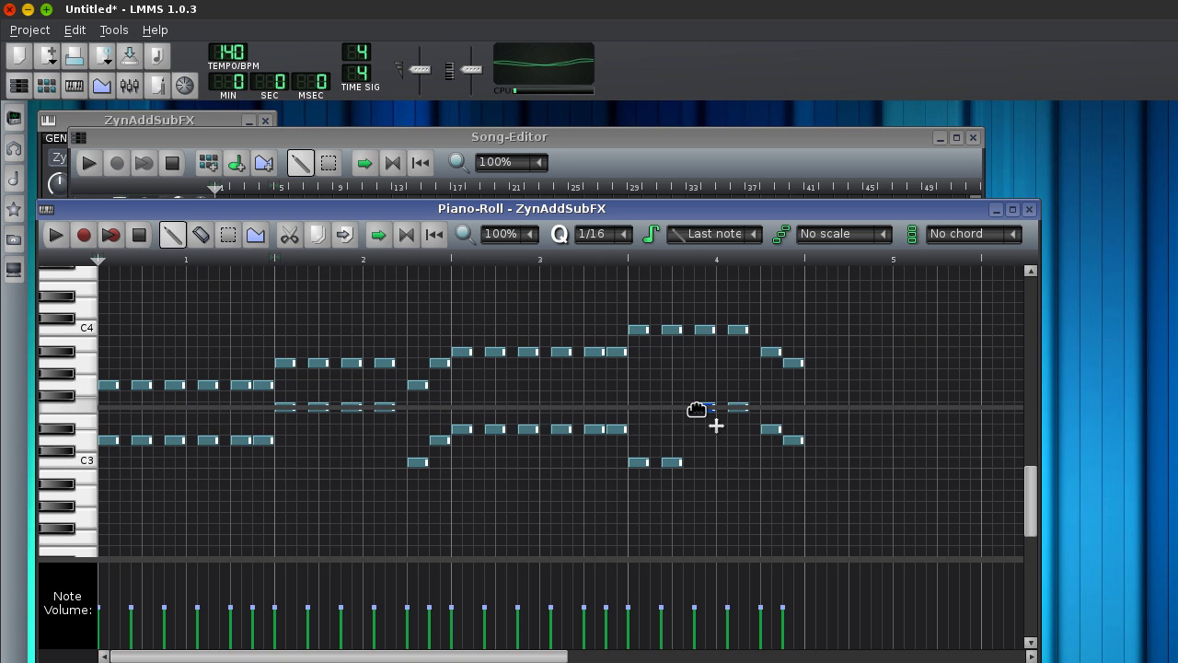
Close the piano roll, play the pattern from the Beat+Bassline Editor, and sweep the synth's Filter Frequency upward from 4.
left_click(1029, 209)
left_click(250, 240)
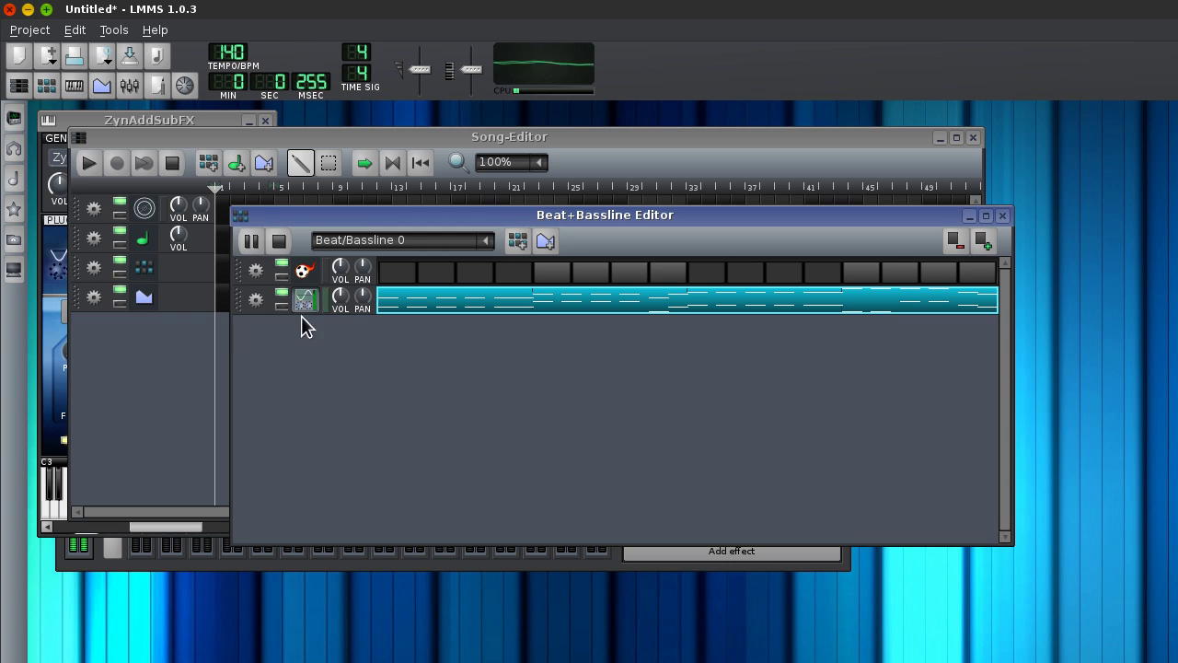
left_click(137, 120)
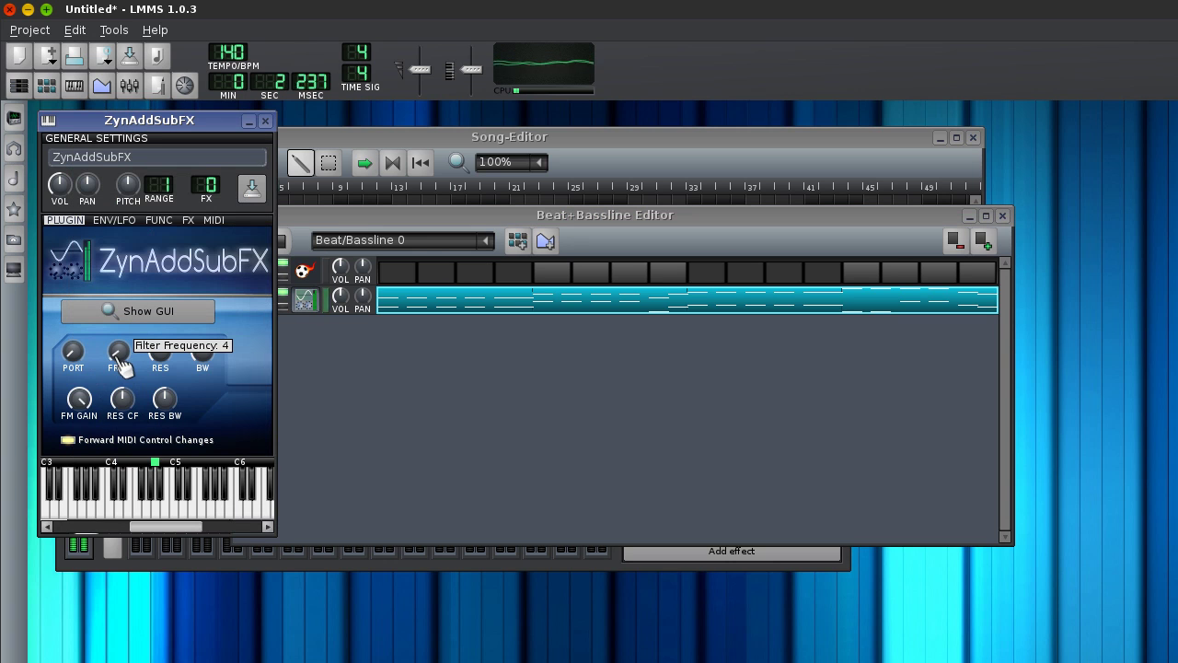
scroll(117, 361, "up", 20)
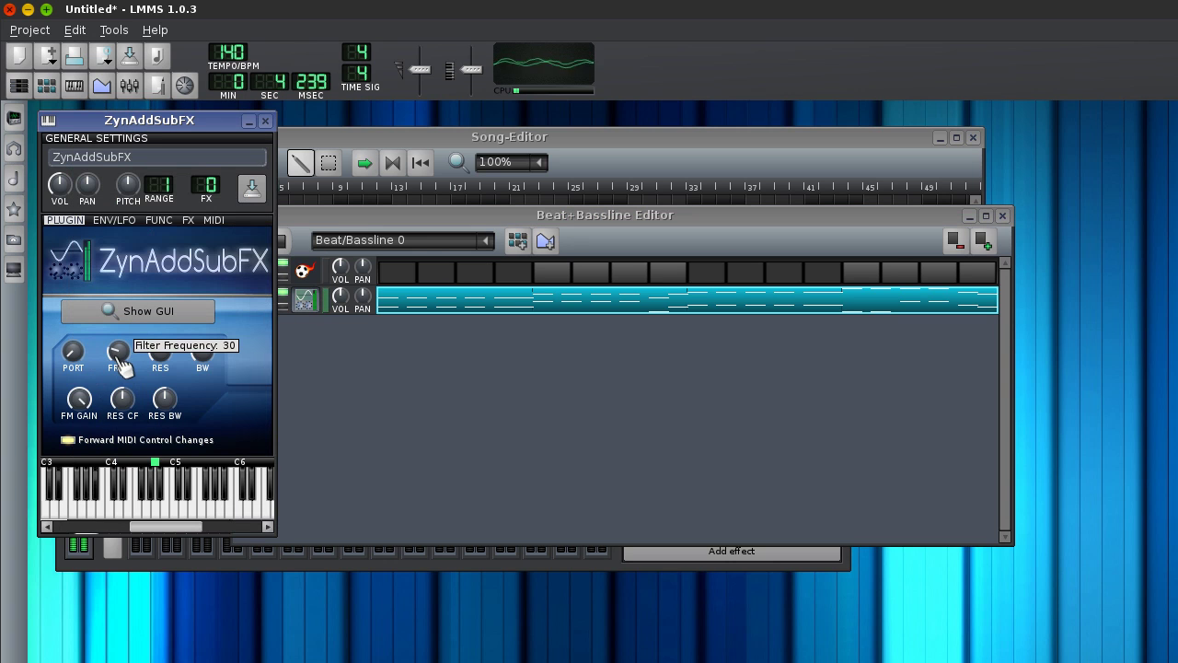
scroll(123, 364, "up", 4)
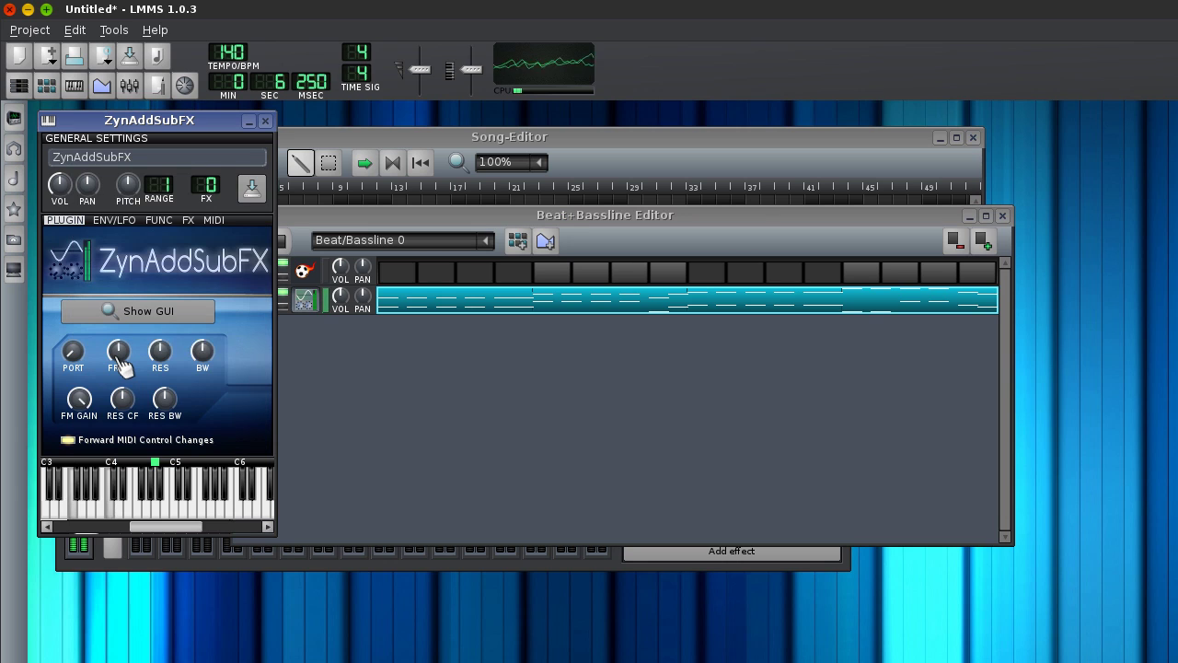
scroll(122, 365, "down", 4)
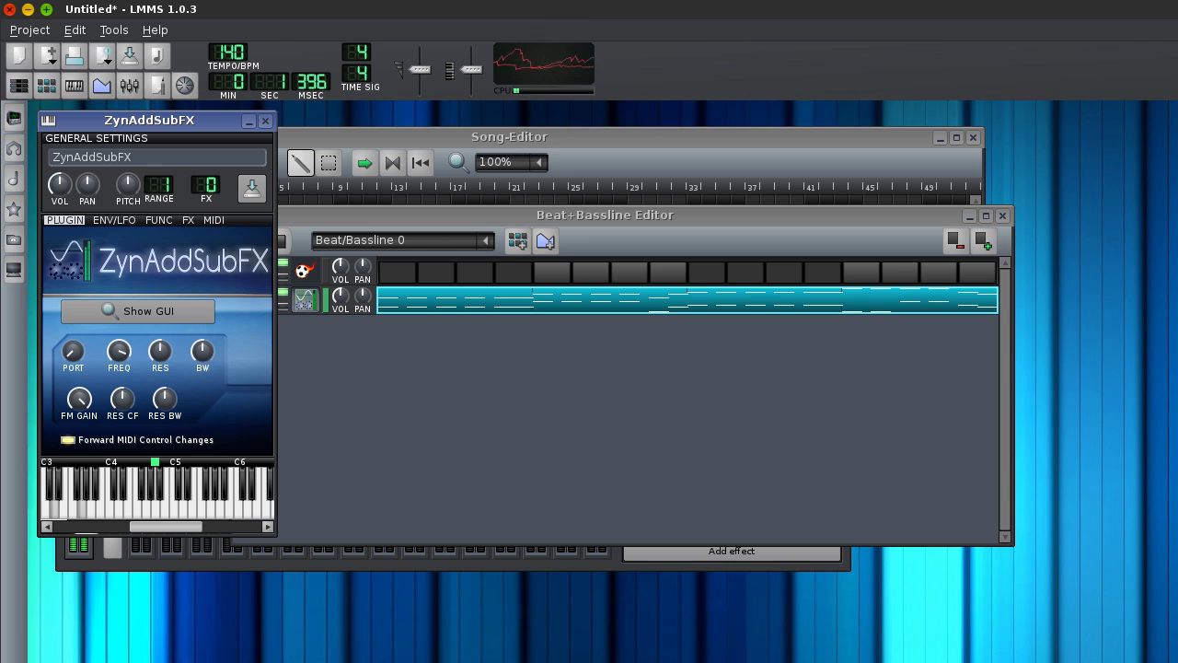
Examine the ADsynth global parameters in the full ZynAddSubFX interface, including the Frequency LFO controls, and hide it again.
left_click(108, 320)
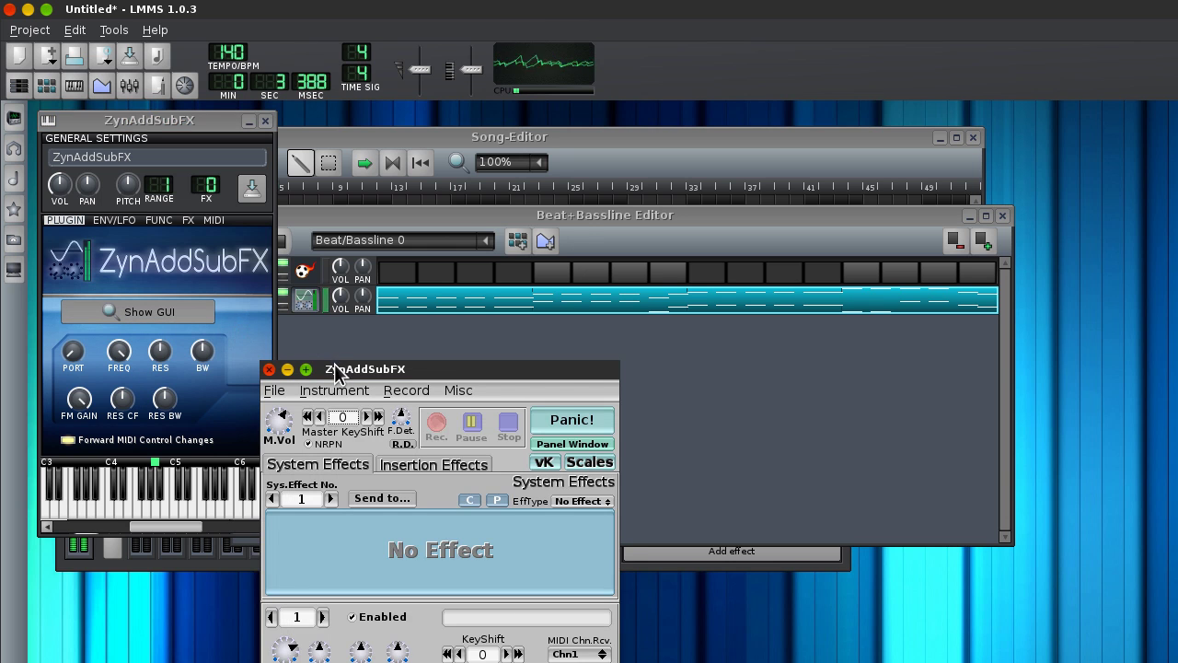
left_click(270, 497)
left_click(329, 366)
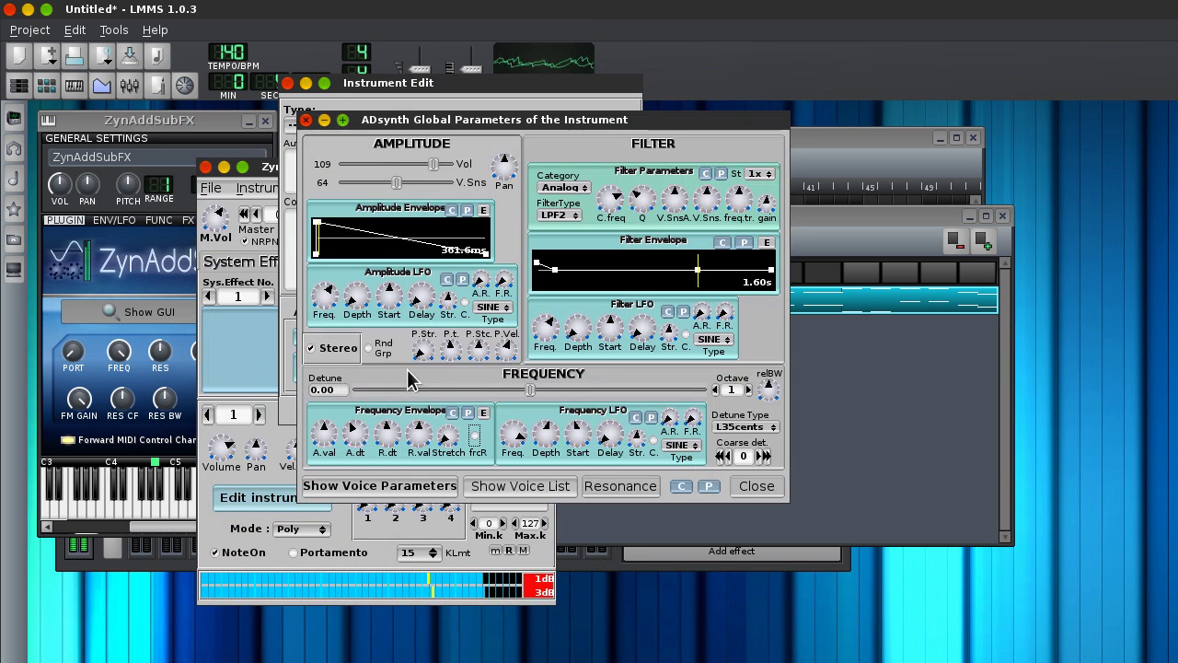
left_click_drag(549, 433, 536, 633)
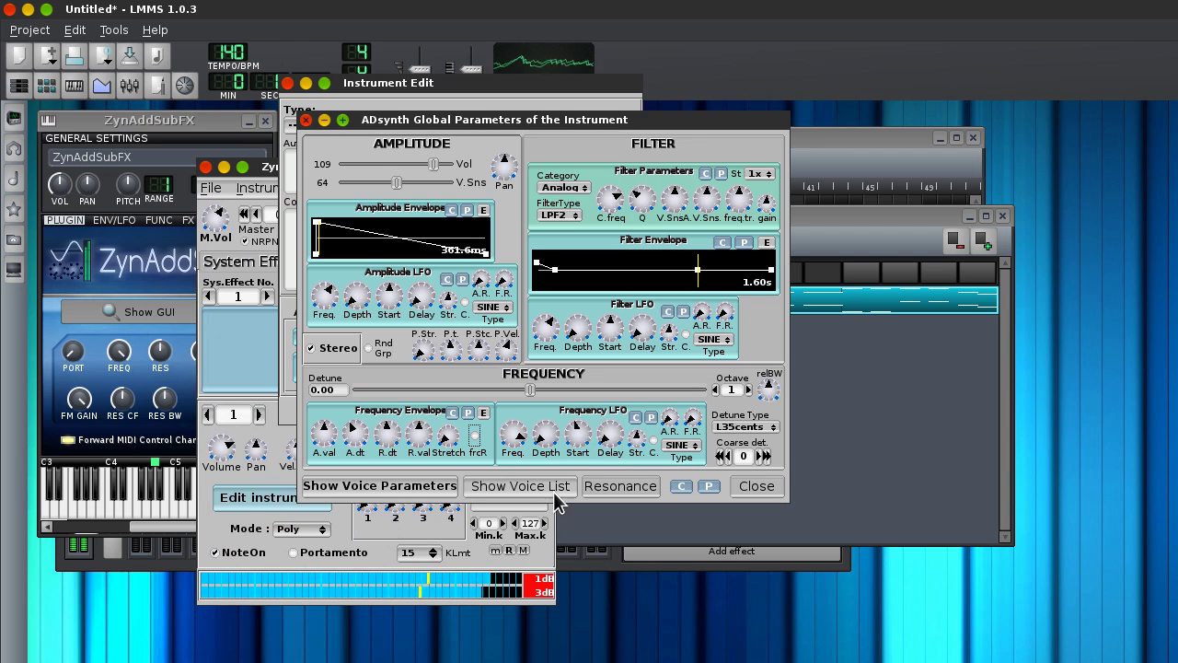
left_click_drag(552, 445, 530, 332)
left_click(128, 313)
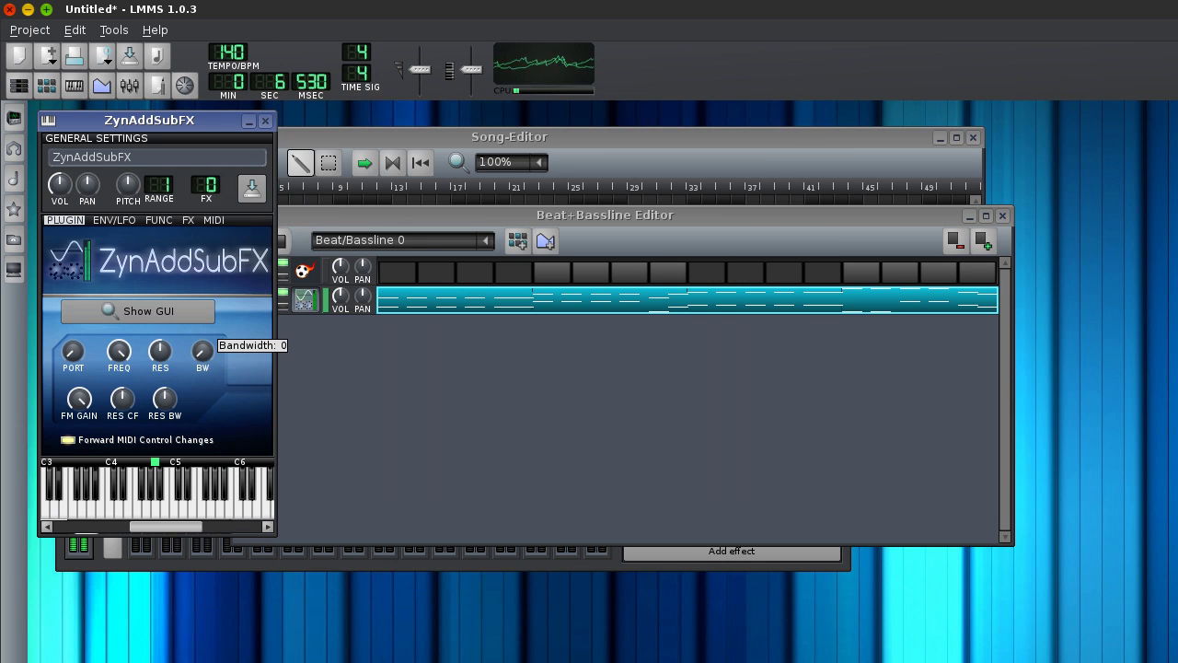
Try the synth's Bandwidth between 0 and 95 during playback and briefly recheck the ADsynth global parameters.
left_click(201, 349)
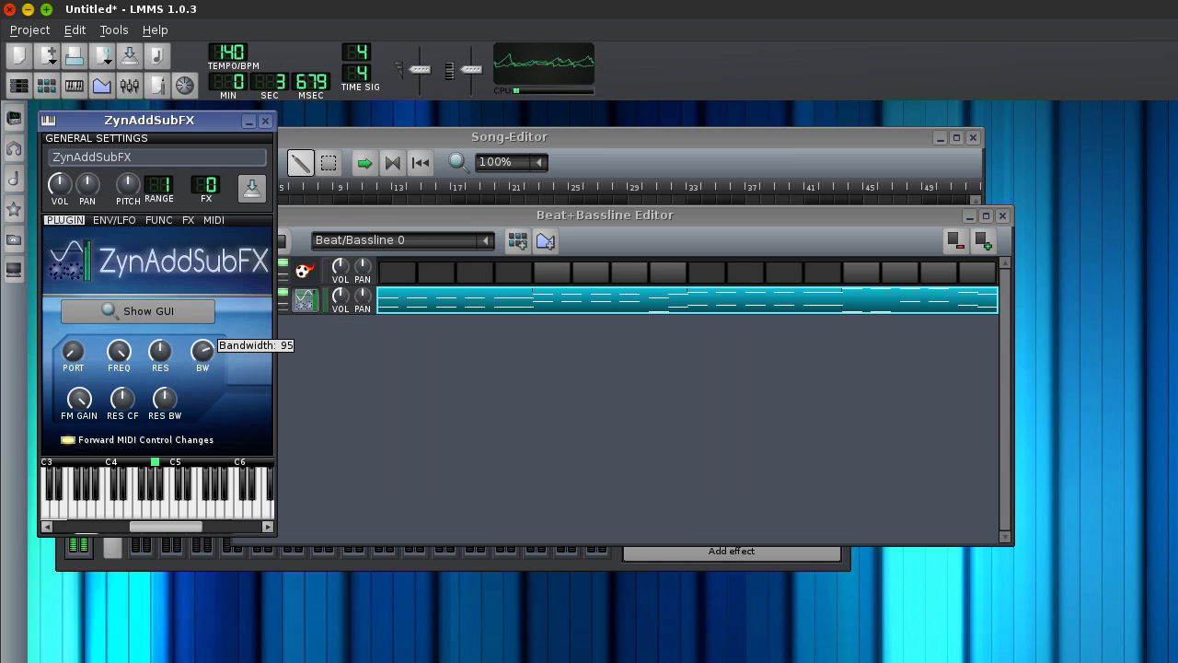
left_click(133, 305)
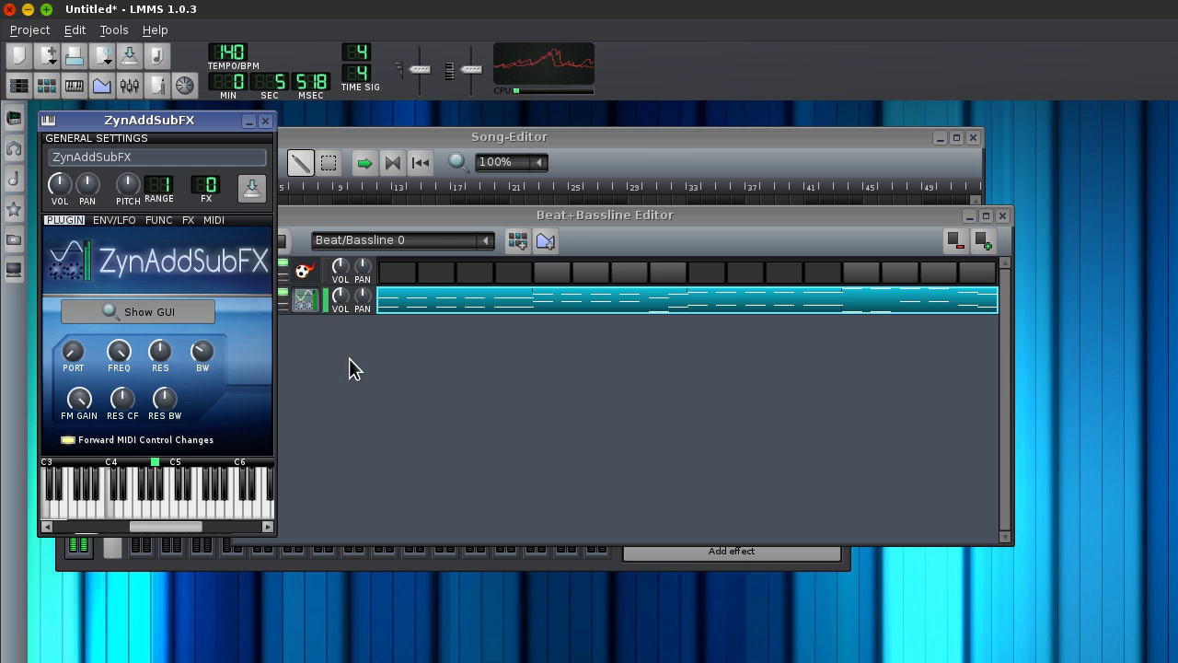
left_click(412, 459)
left_click(386, 442)
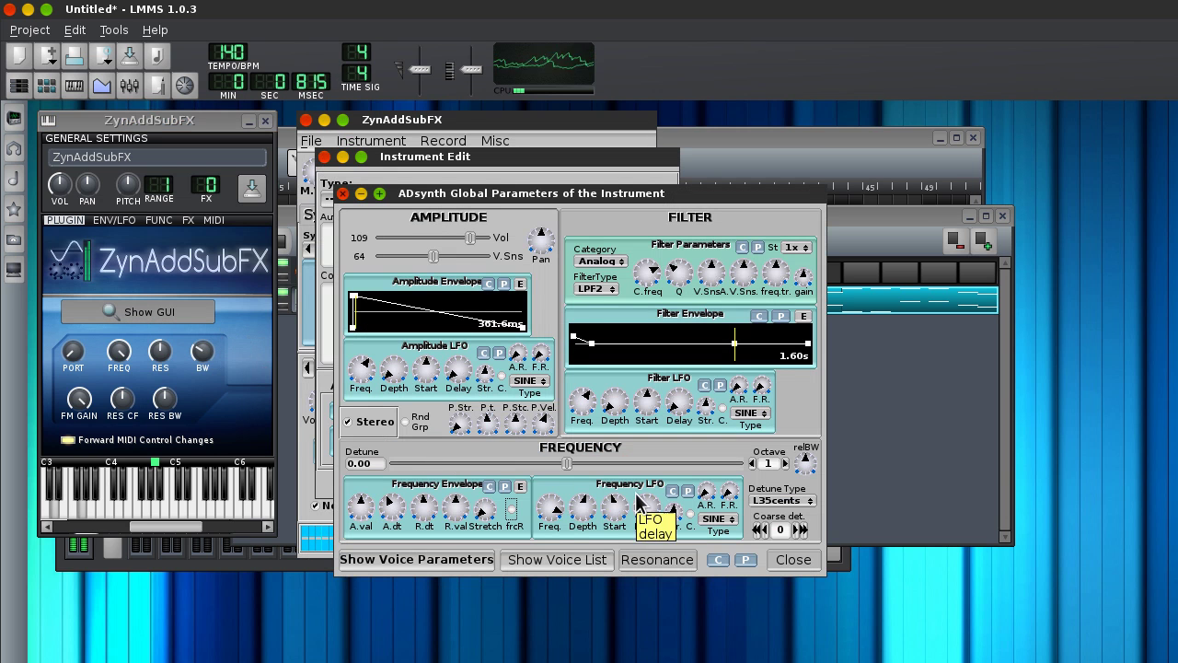
left_click(186, 315)
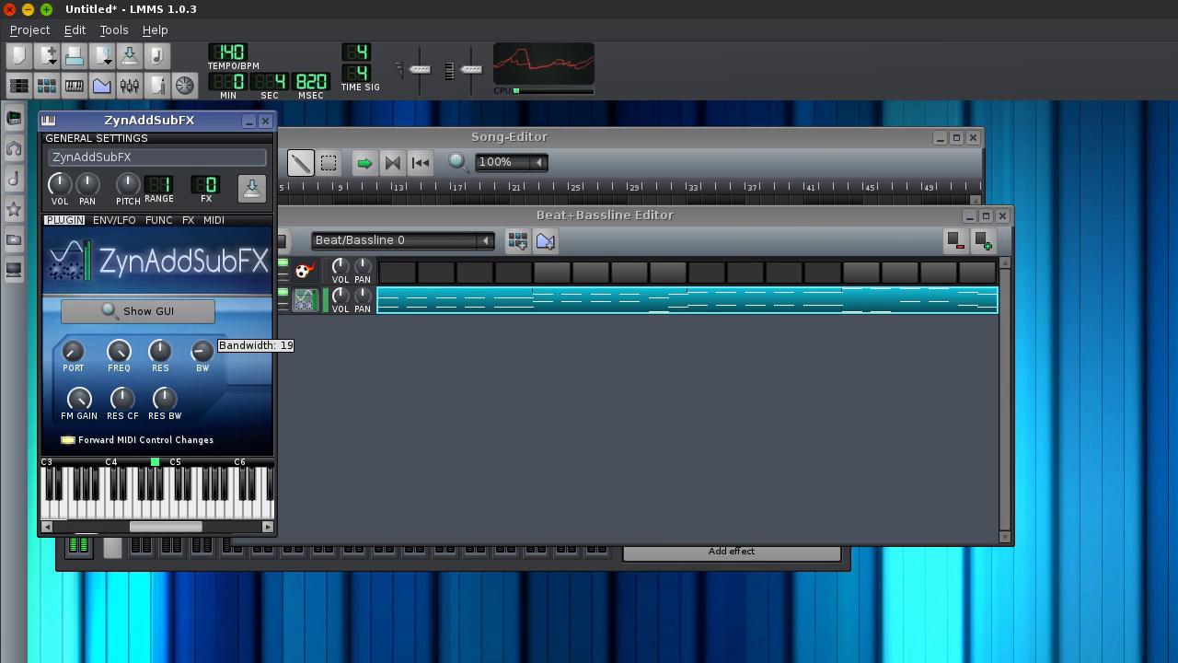
Vary Filter Frequency and Bandwidth during playback, leaving the frequency above its midpoint and the bandwidth just below its midpoint.
left_click_drag(203, 354, 202, 356)
left_click_drag(117, 348, 118, 423)
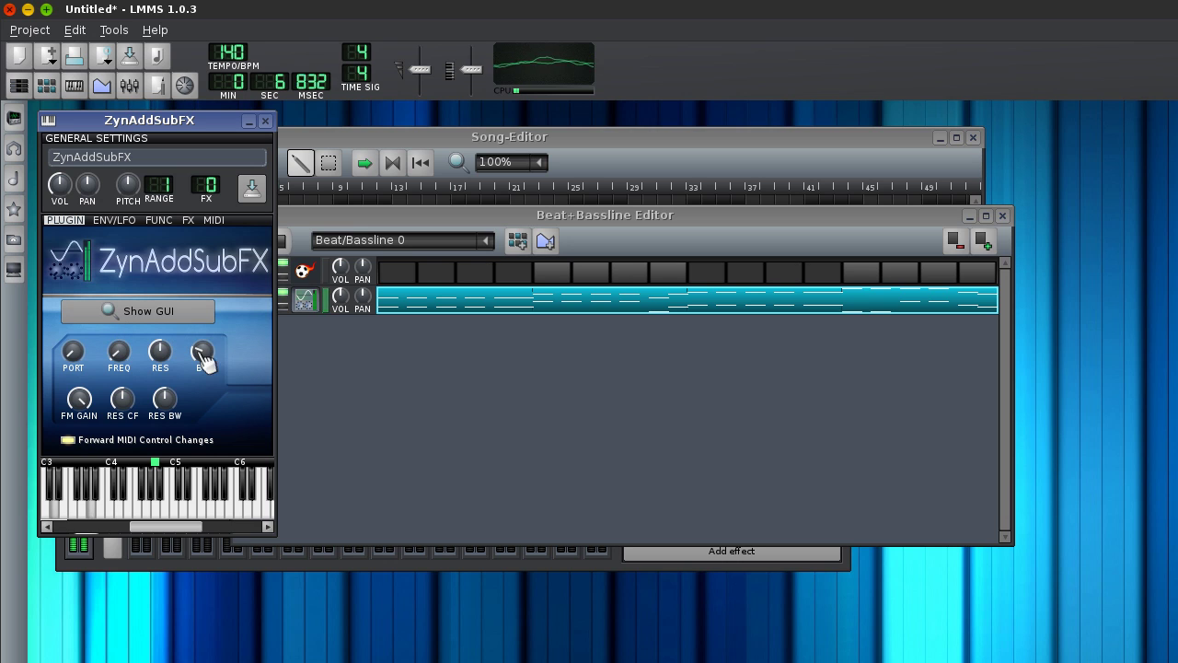
left_click_drag(203, 356, 203, 386)
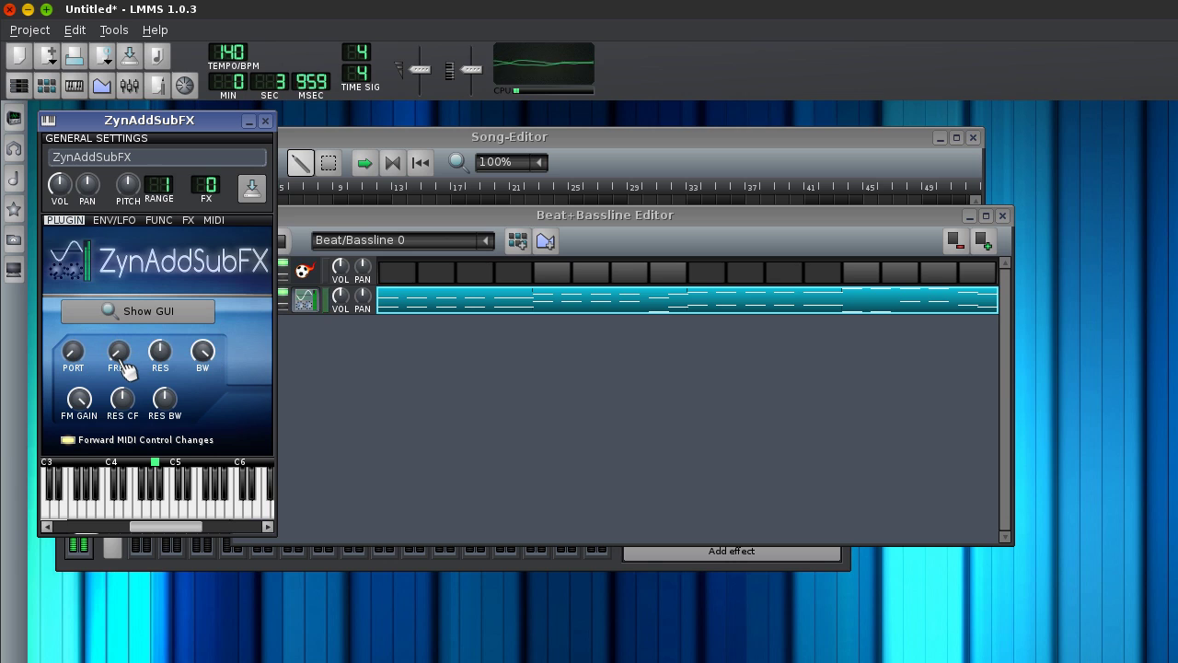
mouse_move(121, 361)
left_mouse_down()
mouse_move(121, 387)
mouse_move(120, 361)
left_mouse_up()
left_click_drag(210, 352, 210, 395)
left_click_drag(119, 352, 119, 341)
Move the Beat+Bassline Editor window slightly and stop the pattern's playback.
left_click(322, 222)
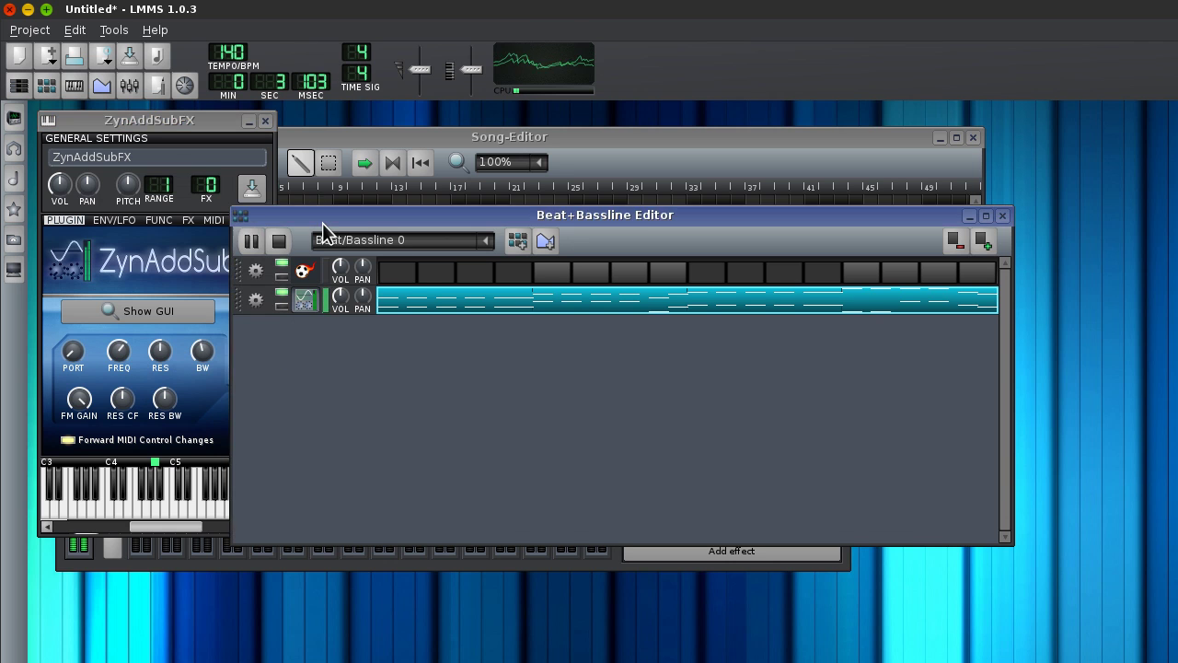
mouse_move(322, 223)
left_mouse_down()
mouse_move(463, 245)
mouse_move(314, 244)
left_mouse_up()
left_click(295, 228)
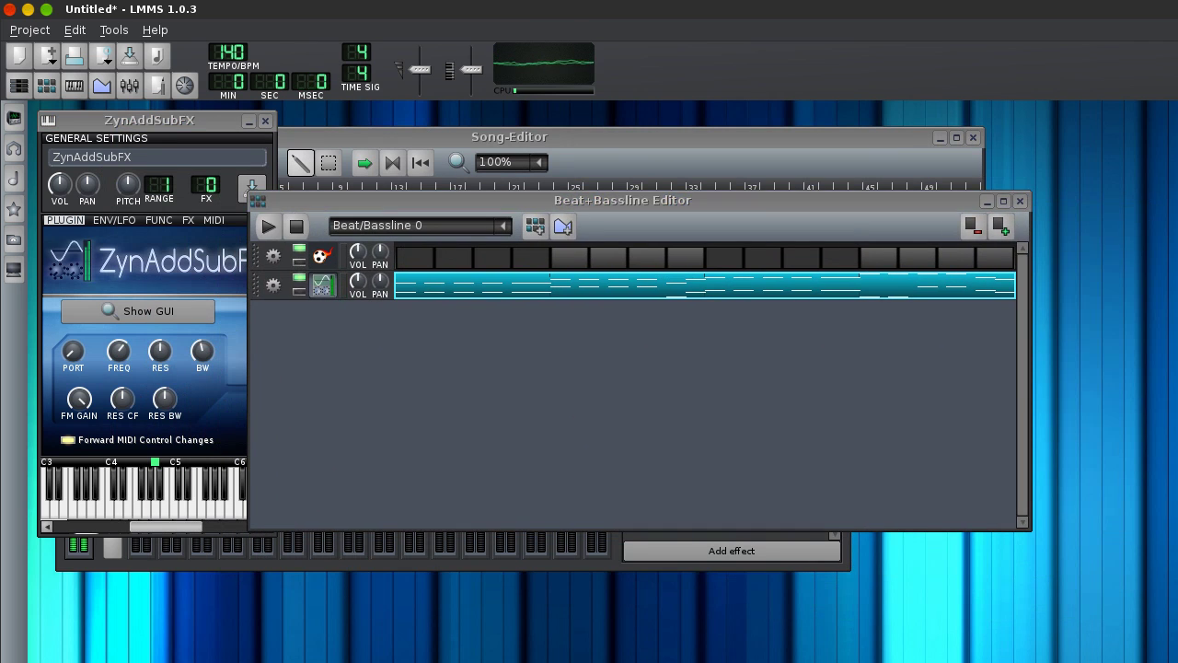
left_click(129, 127)
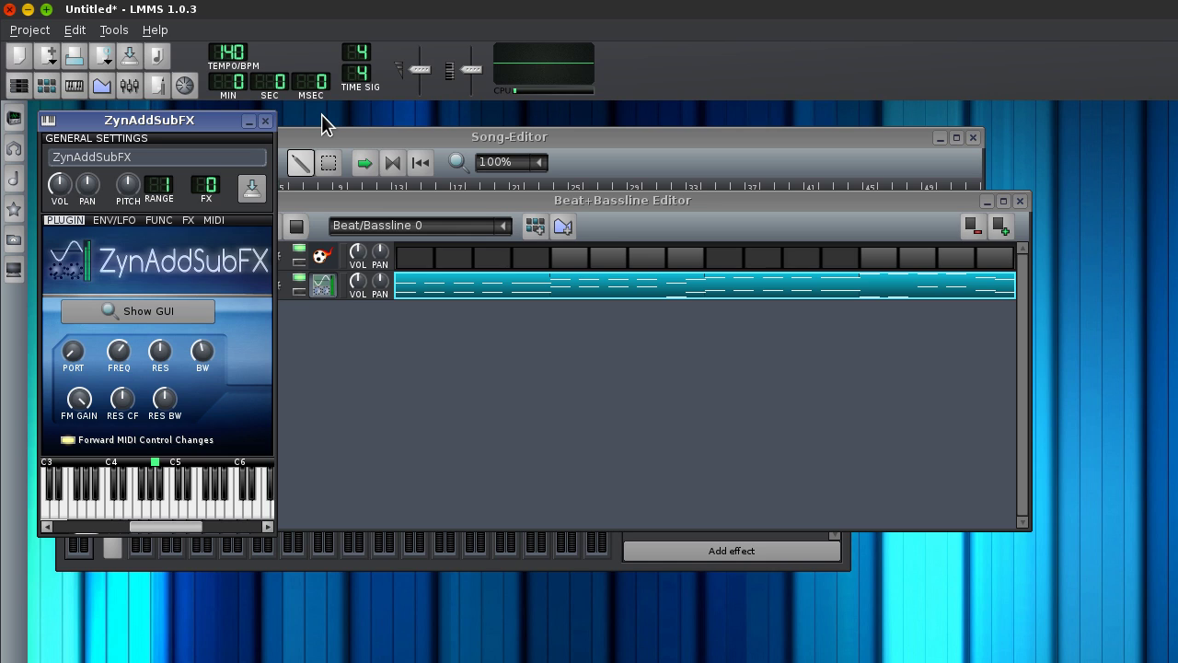
left_click(382, 191)
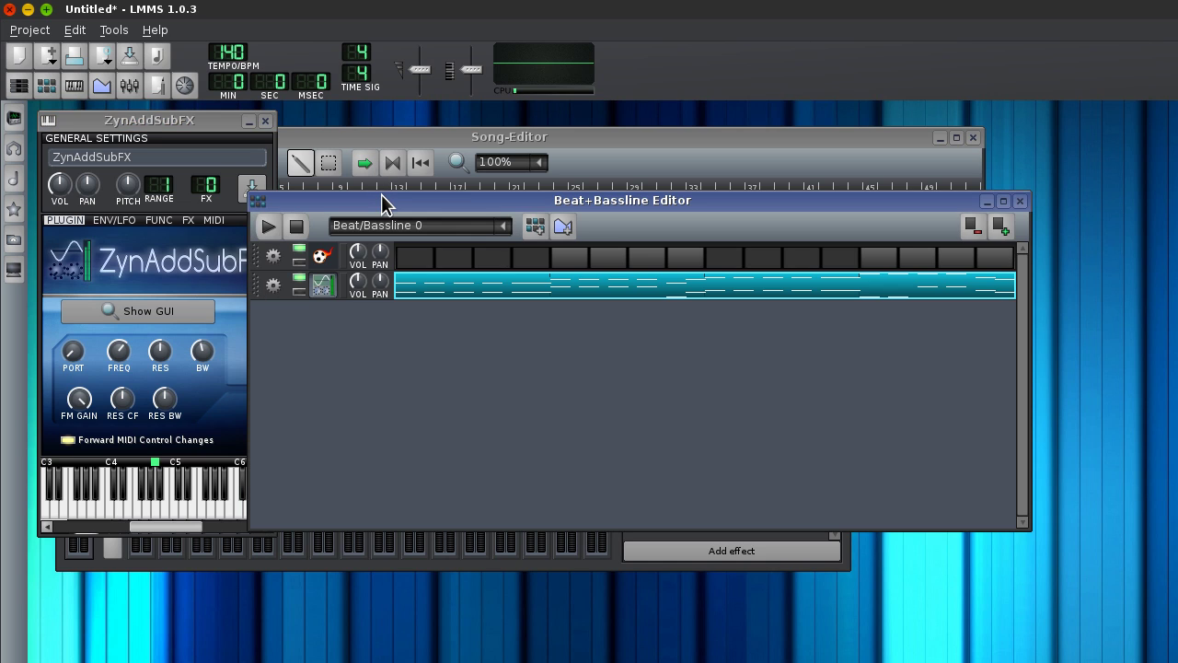